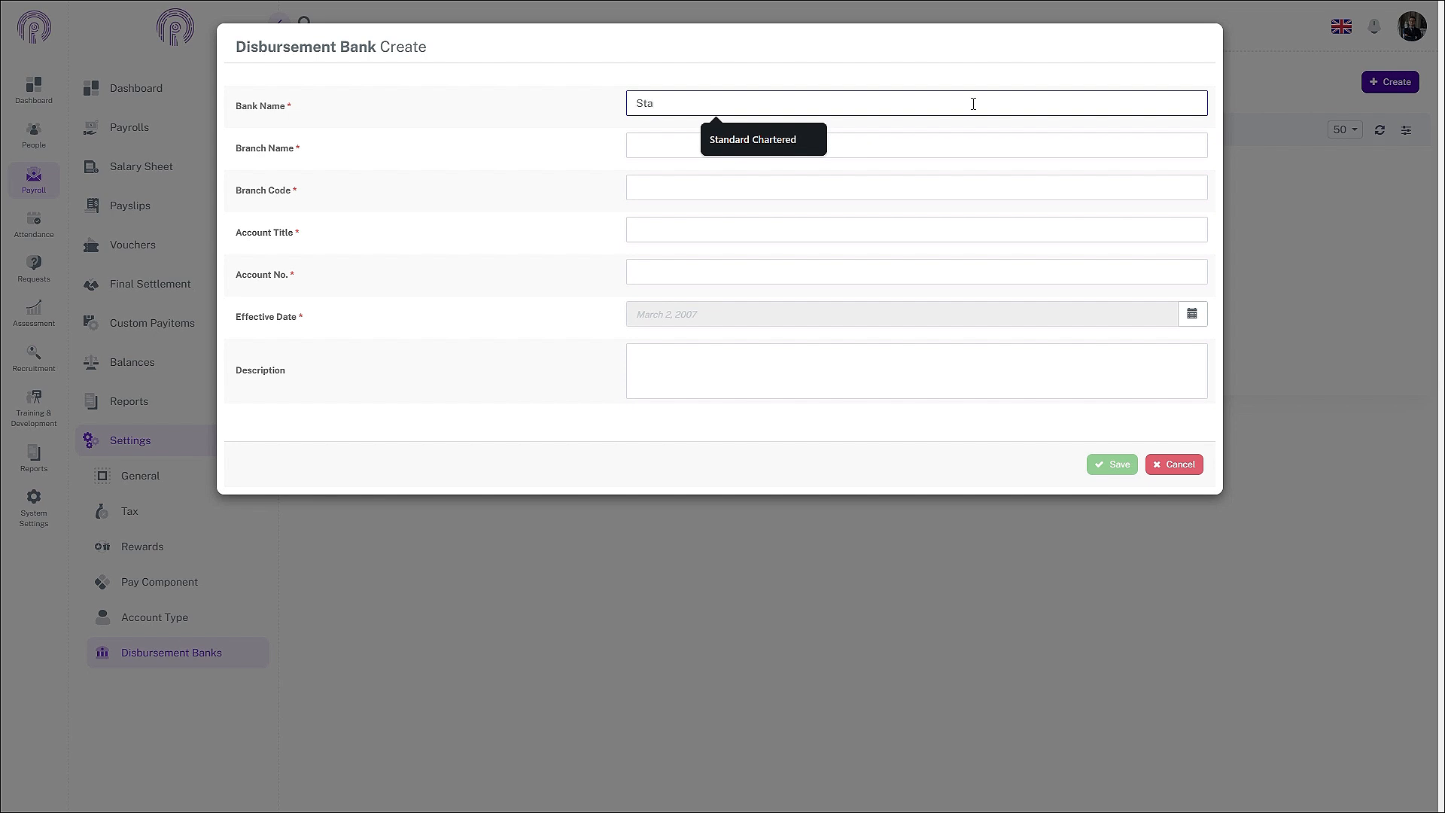
Step: Choose Standard Chartered bank, Hadfield London Branch, and enter branch code 1212
{"action": "left_click", "coordinate": [726, 143]}
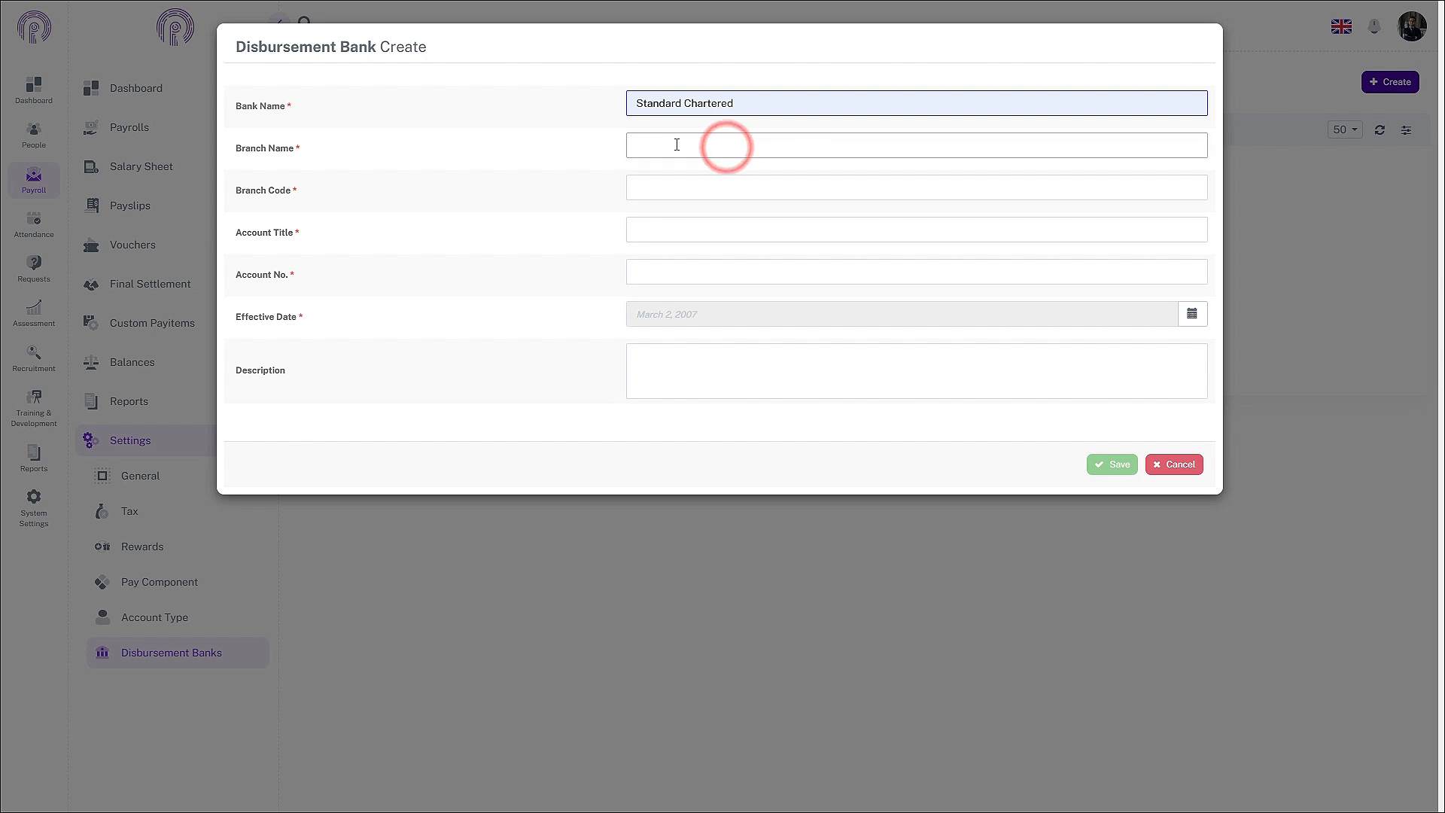
{"action": "left_click", "coordinate": [675, 144]}
{"action": "left_click", "coordinate": [738, 236]}
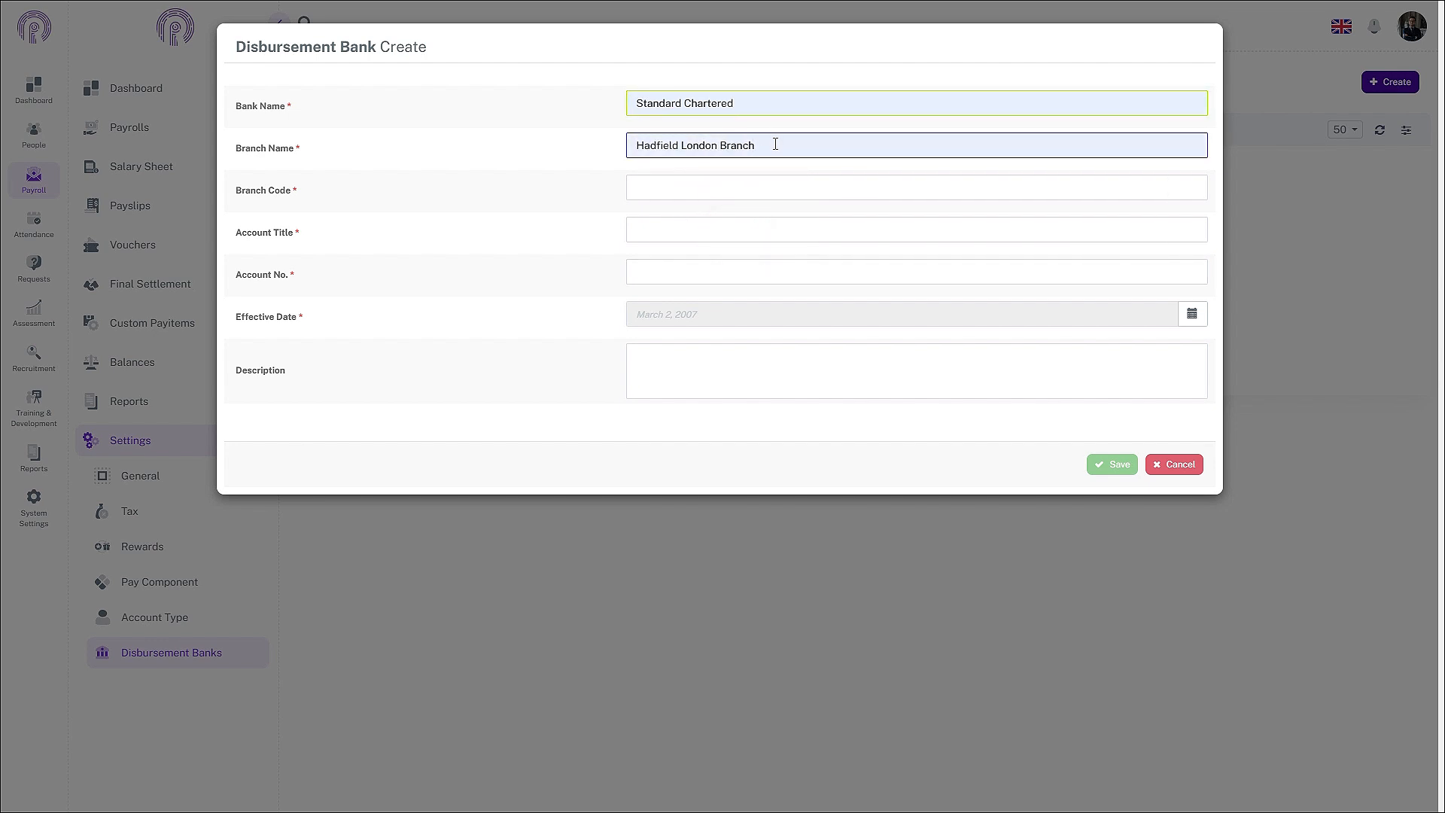
{"action": "left_click", "coordinate": [743, 194]}
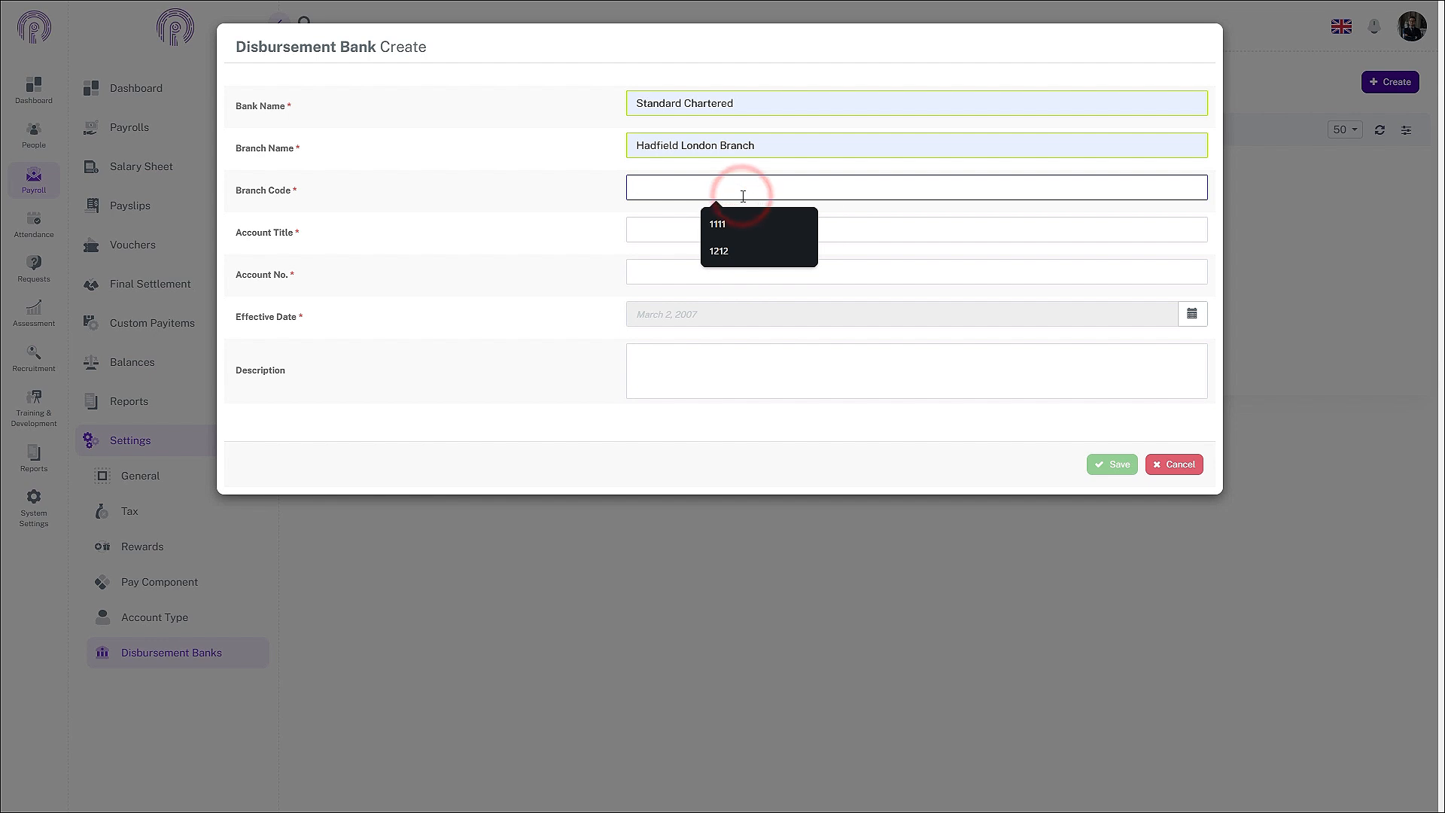
{"action": "type", "text": "1212"}
Step: Set the account title to ABC Pvt Ltd and enter the bank account number
{"action": "left_click", "coordinate": [727, 229]}
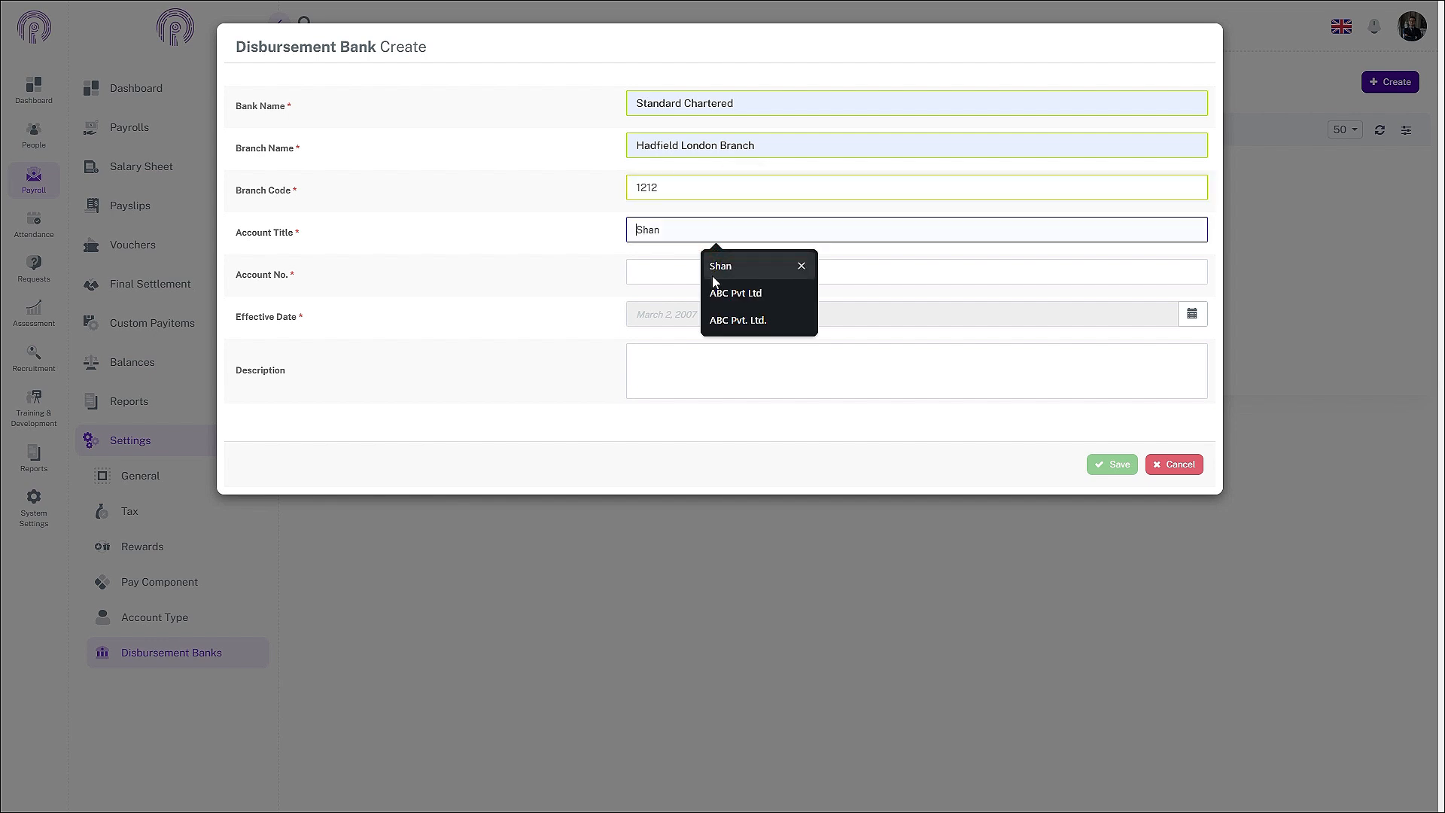
{"action": "left_click", "coordinate": [726, 292]}
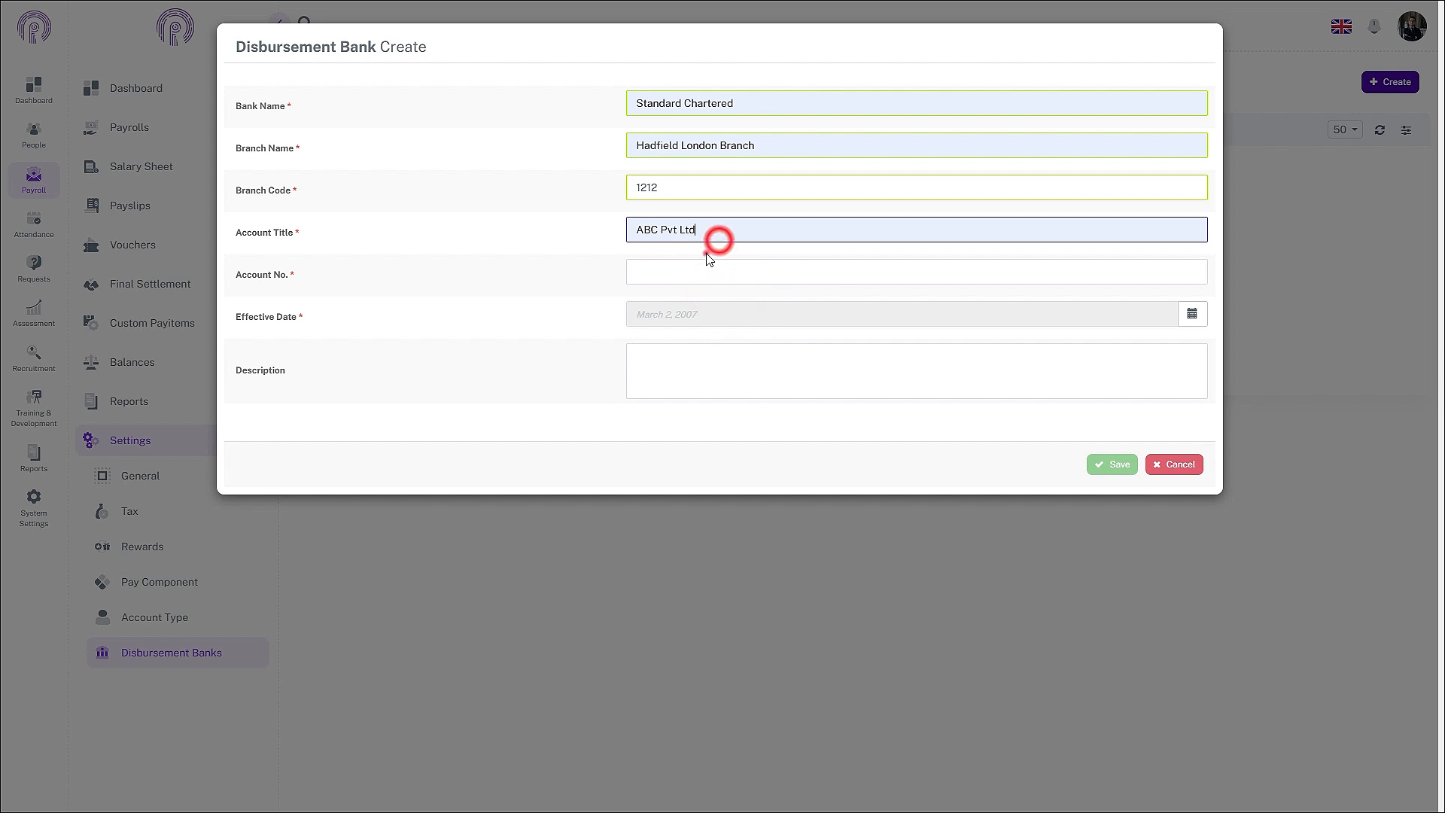
{"action": "left_click", "coordinate": [700, 265]}
{"action": "left_click", "coordinate": [677, 276]}
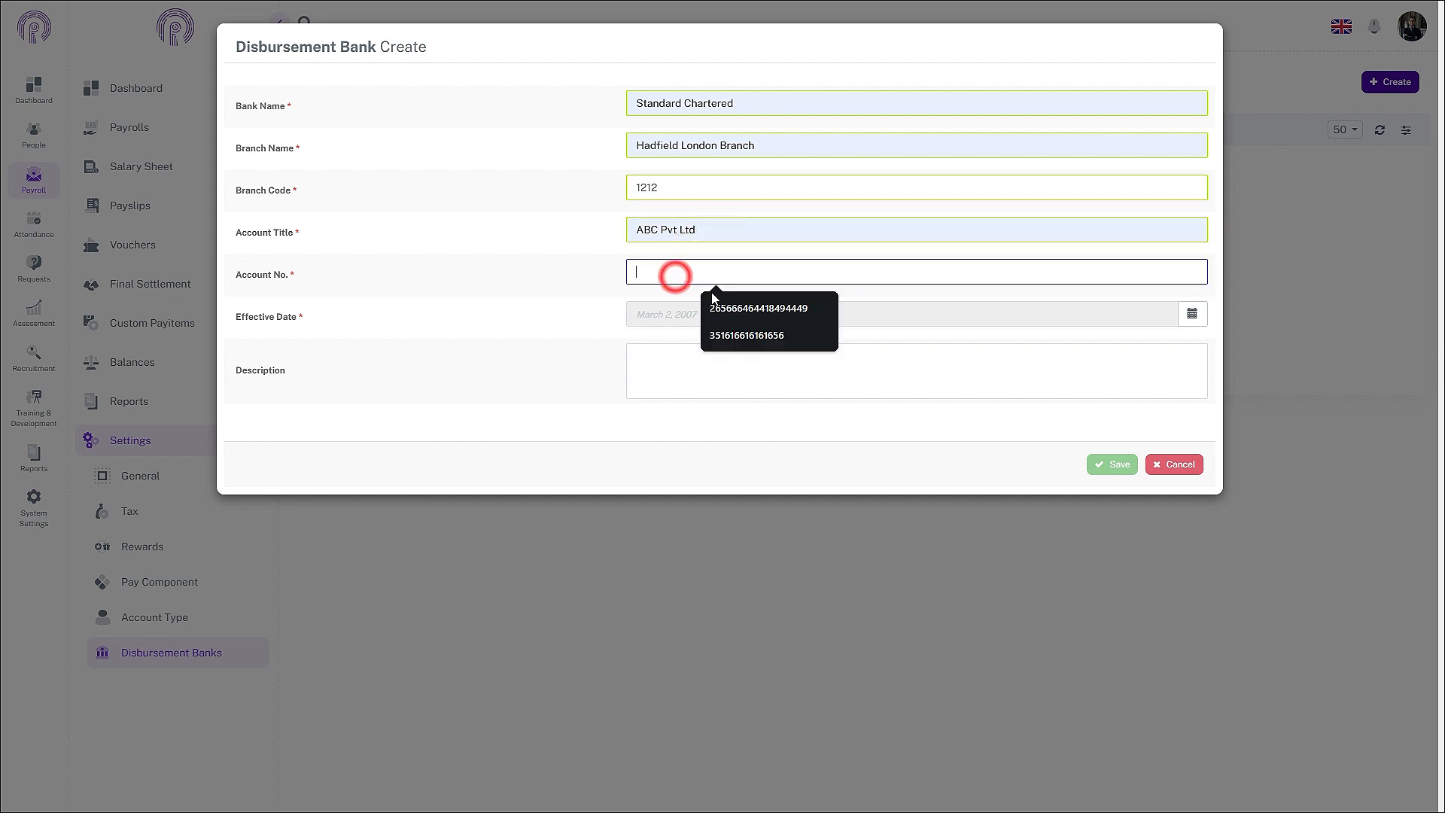
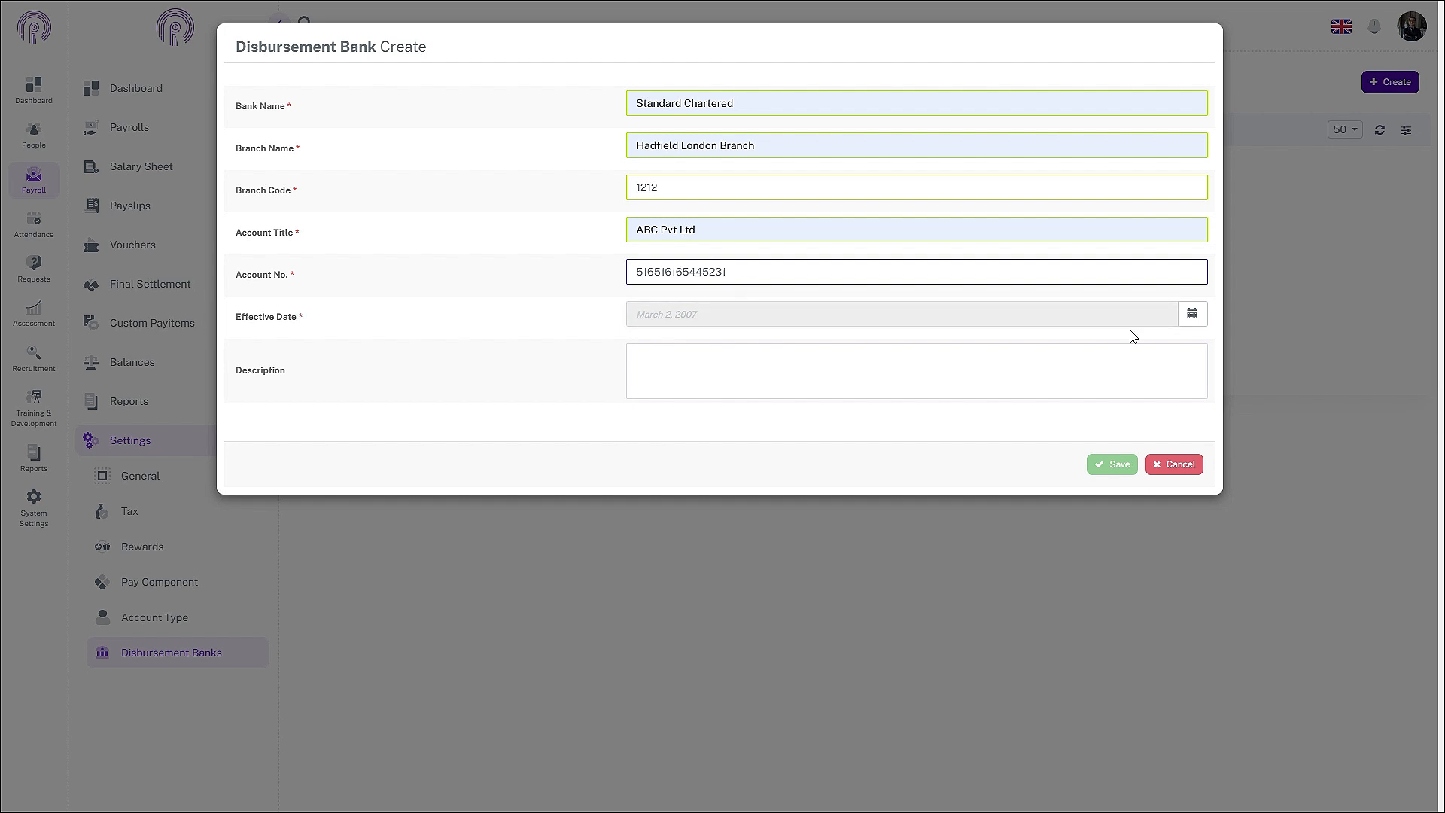
{"action": "left_click", "coordinate": [1194, 314]}
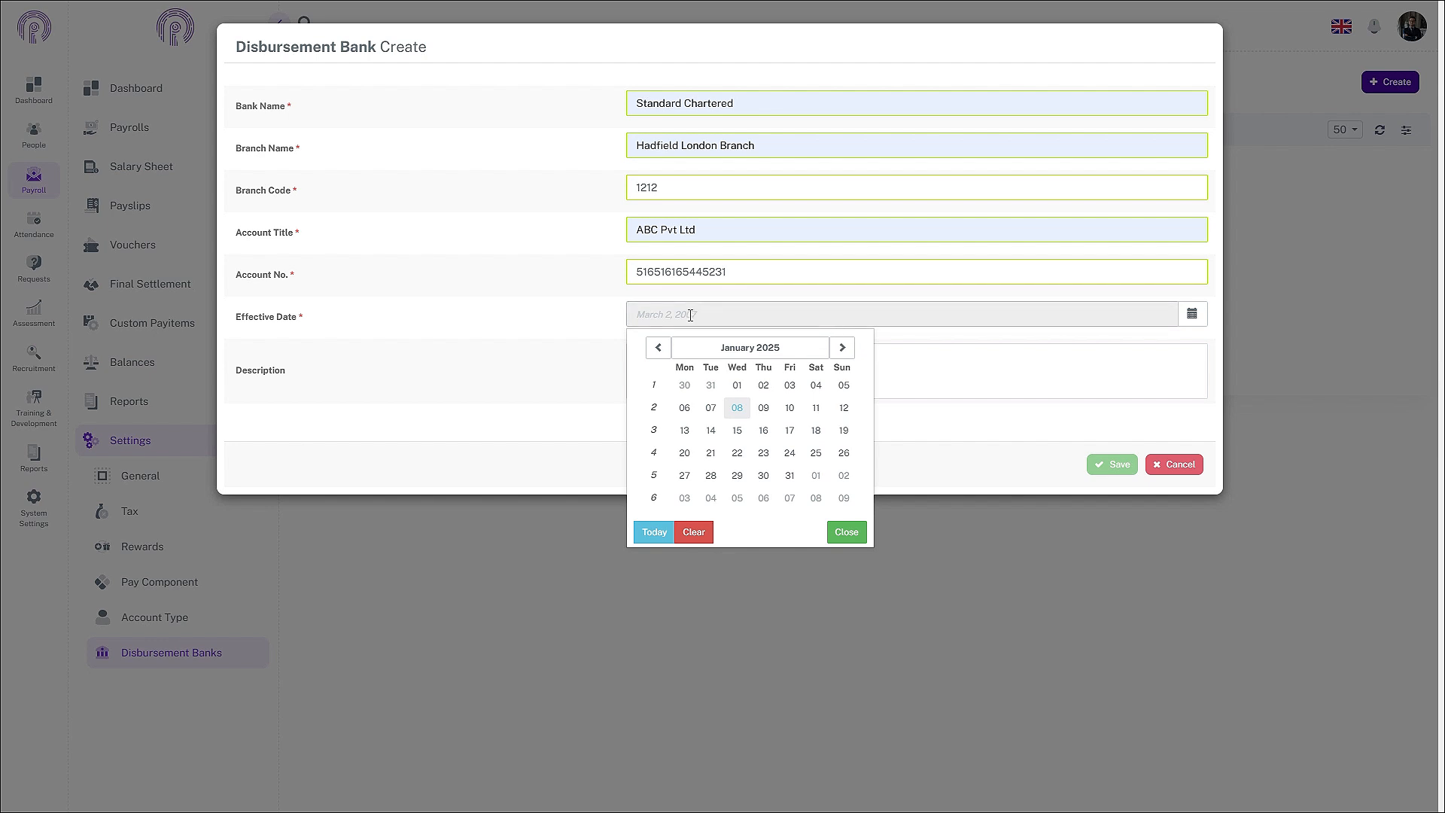
Step: Set the effective date to 1 November 2024 and save the Standard Chartered bank record
{"action": "left_click", "coordinate": [657, 349]}
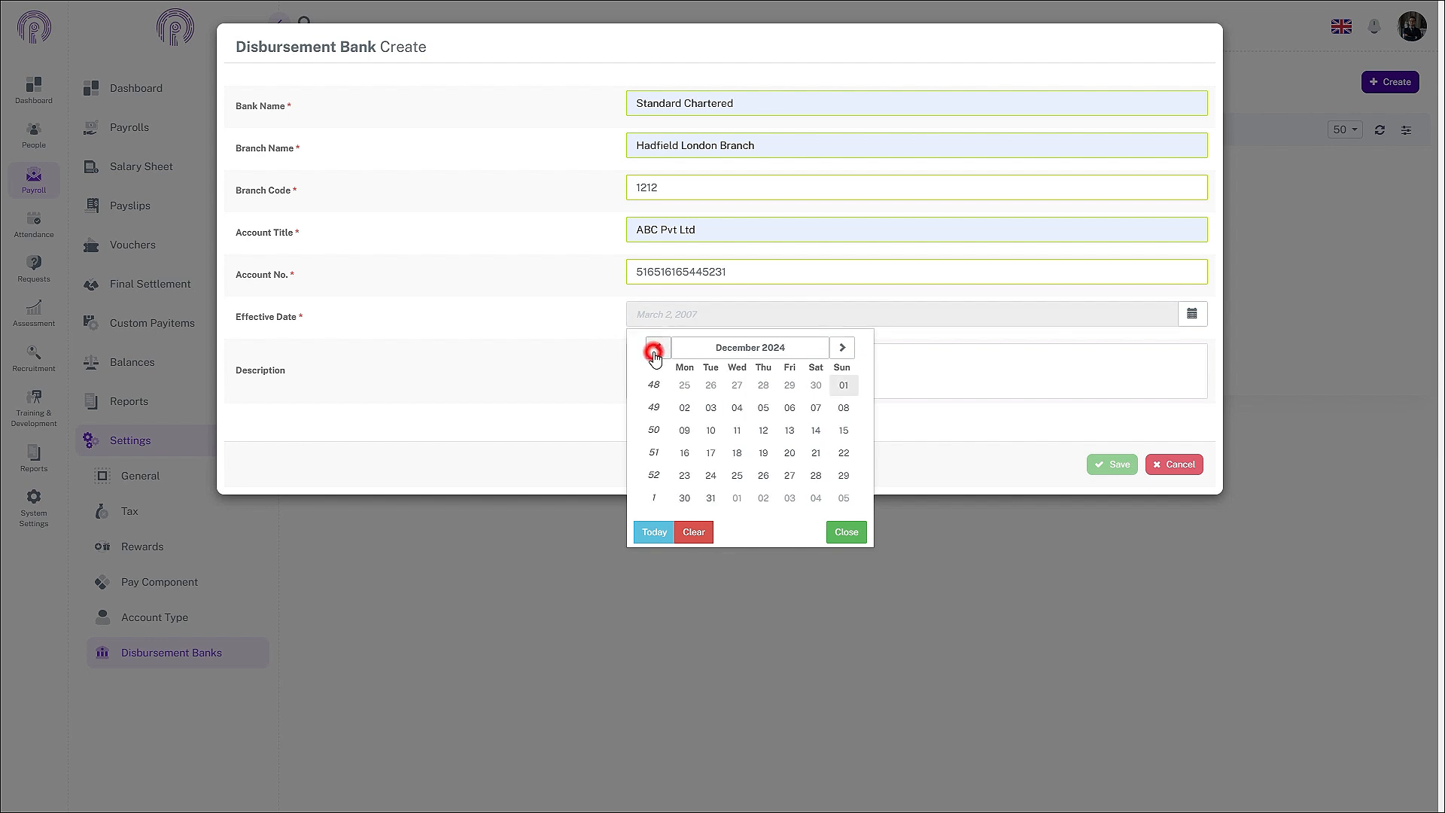
{"action": "left_click", "coordinate": [657, 349]}
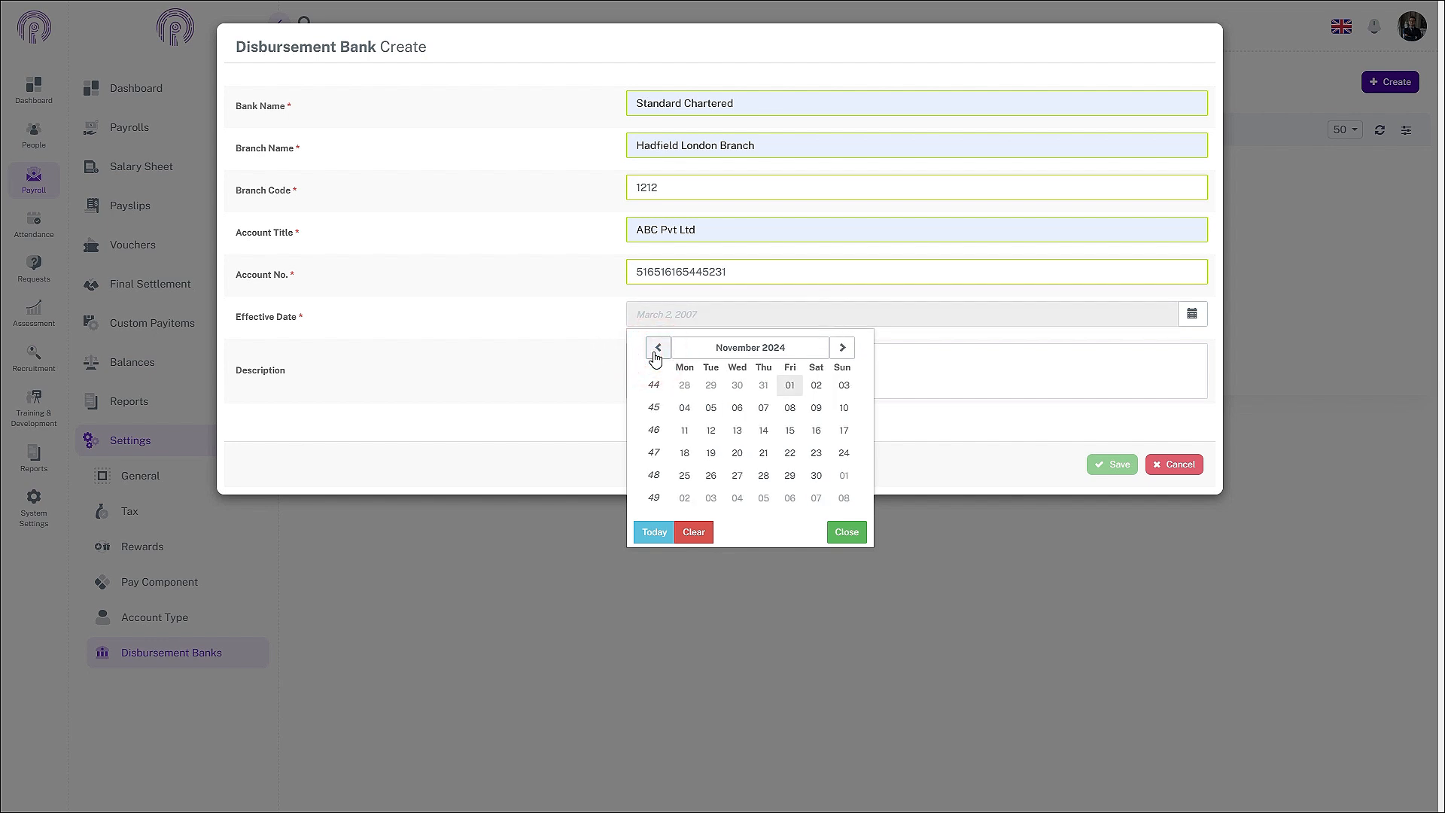
{"action": "left_click", "coordinate": [789, 387]}
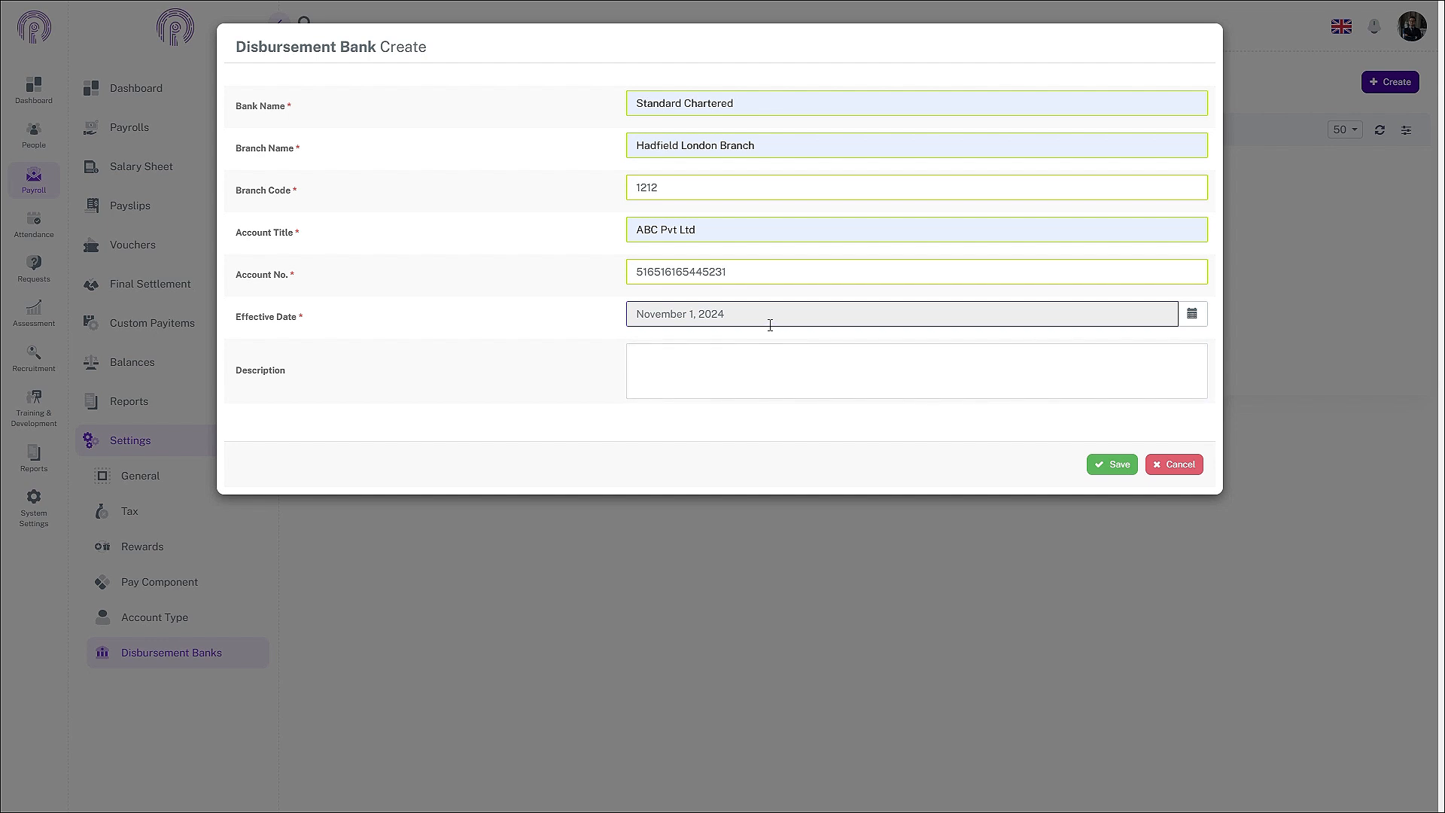
{"action": "left_click", "coordinate": [1118, 463]}
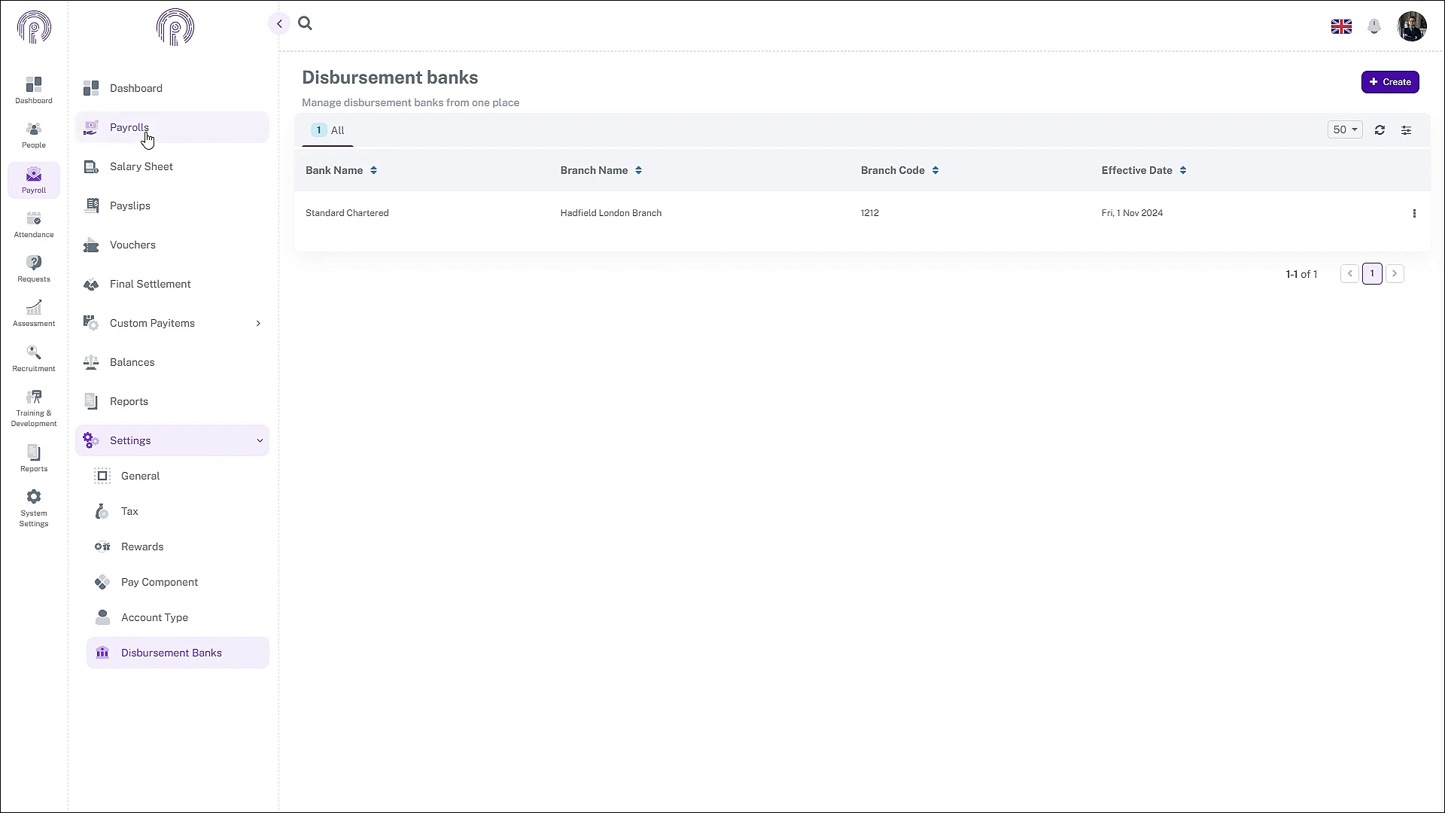
Step: Go to the Monthly payrolls list from the Payrolls sidebar entry
{"action": "left_click", "coordinate": [146, 134]}
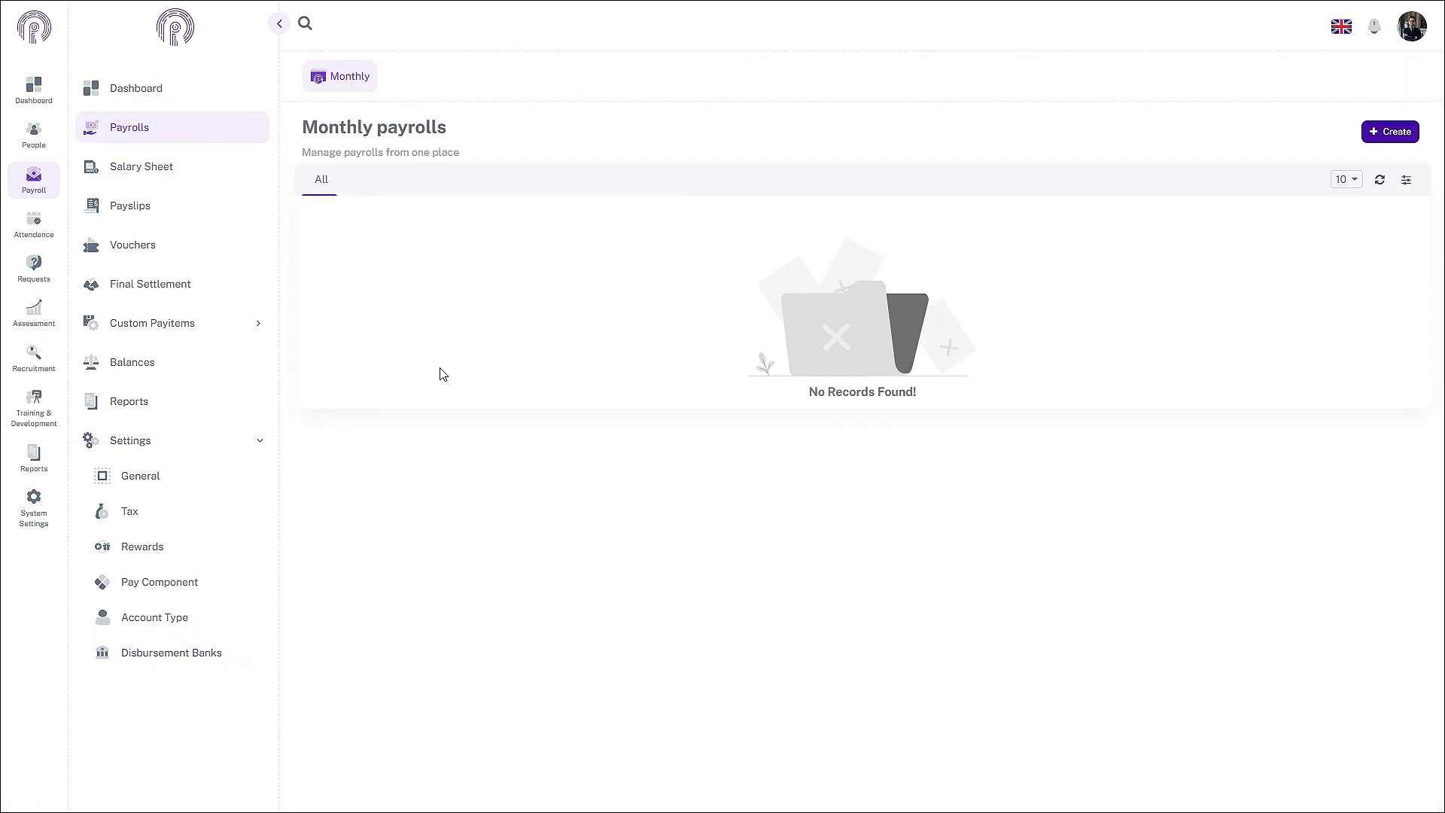
Step: Create a new monthly payroll named General Payroll with Rupee as its currency
{"action": "left_click", "coordinate": [1395, 131]}
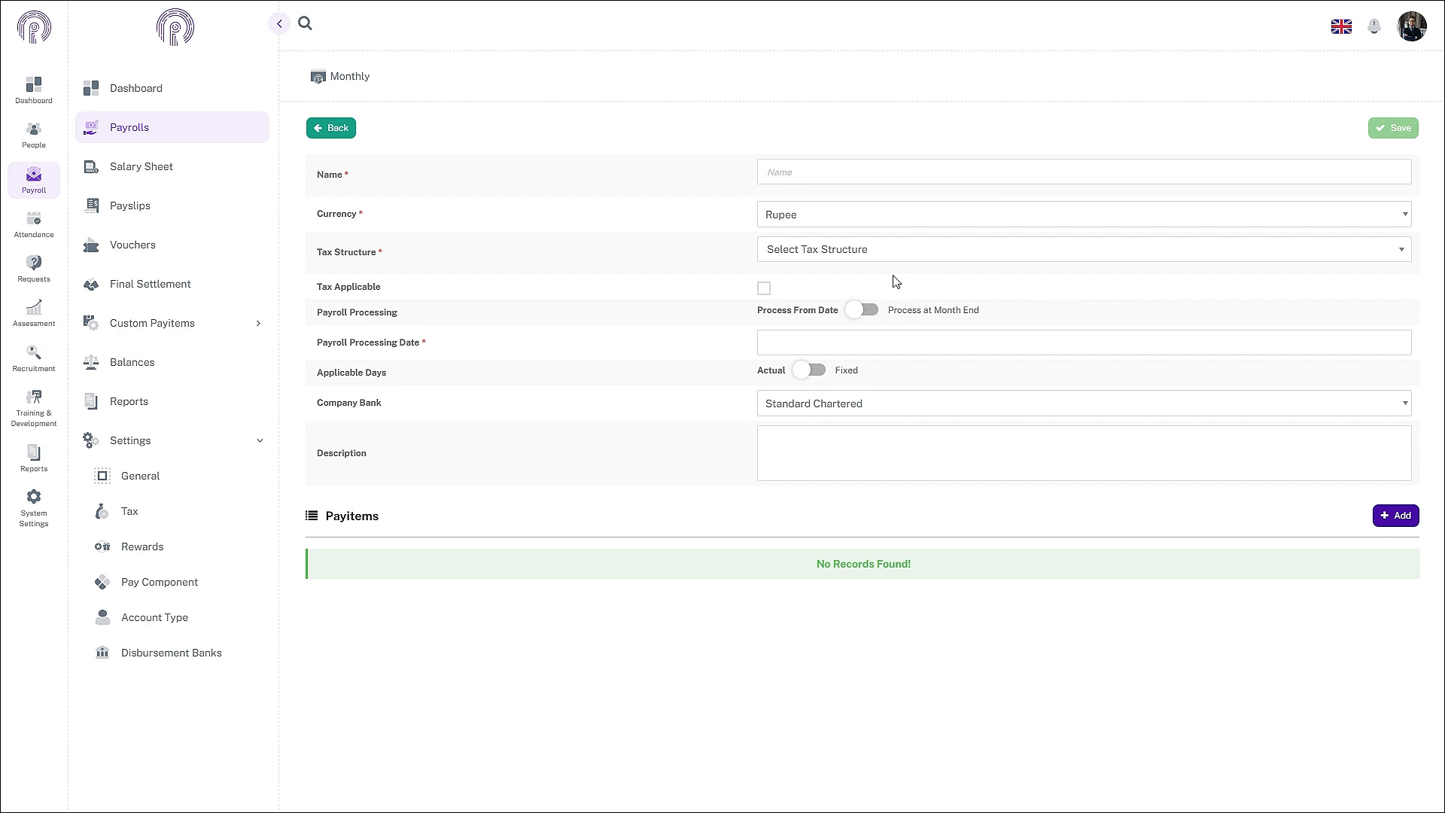
{"action": "left_click", "coordinate": [894, 164]}
{"action": "type", "text": "G"}
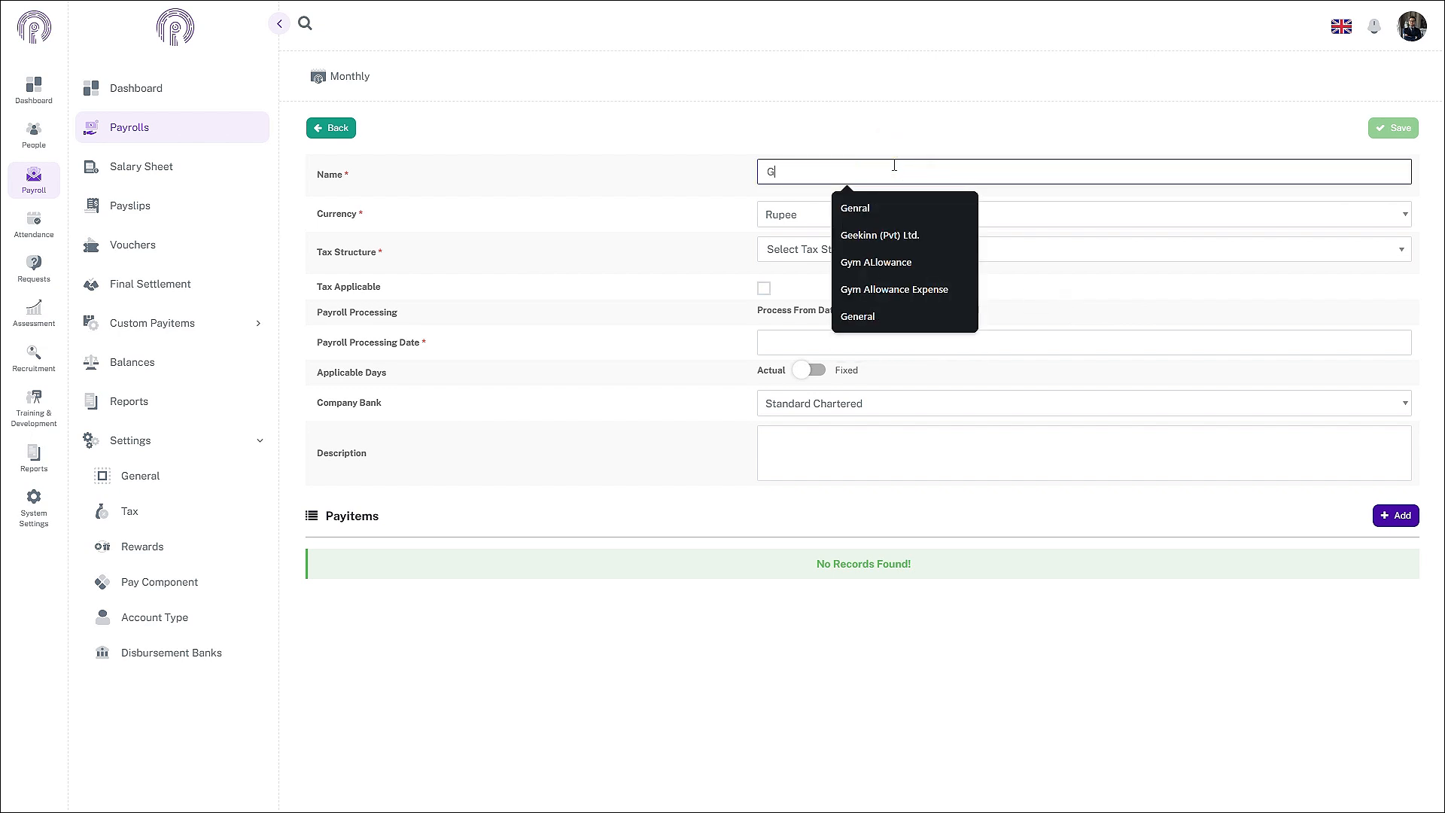
{"action": "type", "text": "eneral Payroll"}
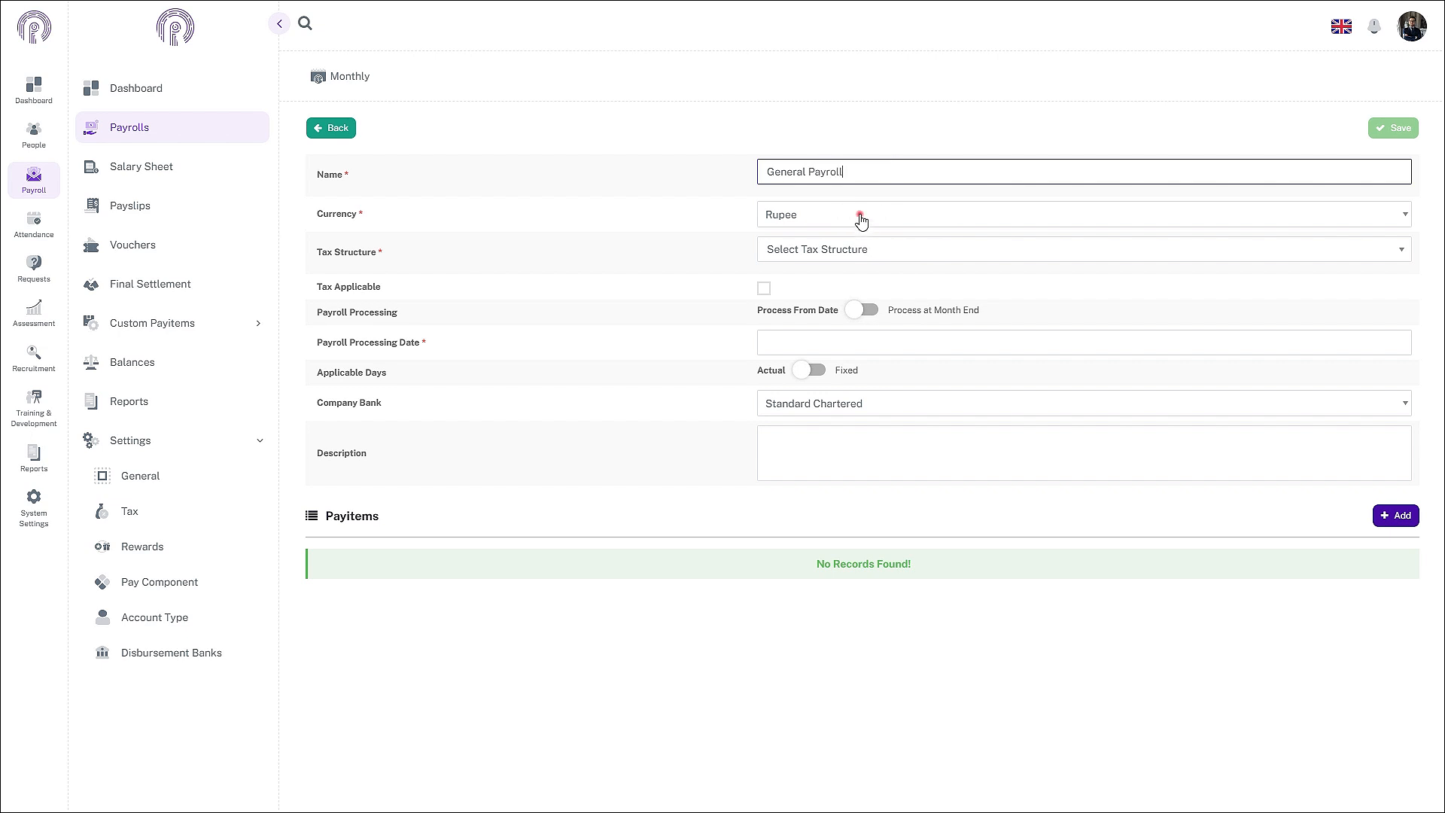
{"action": "left_click", "coordinate": [858, 217]}
{"action": "left_click", "coordinate": [856, 272]}
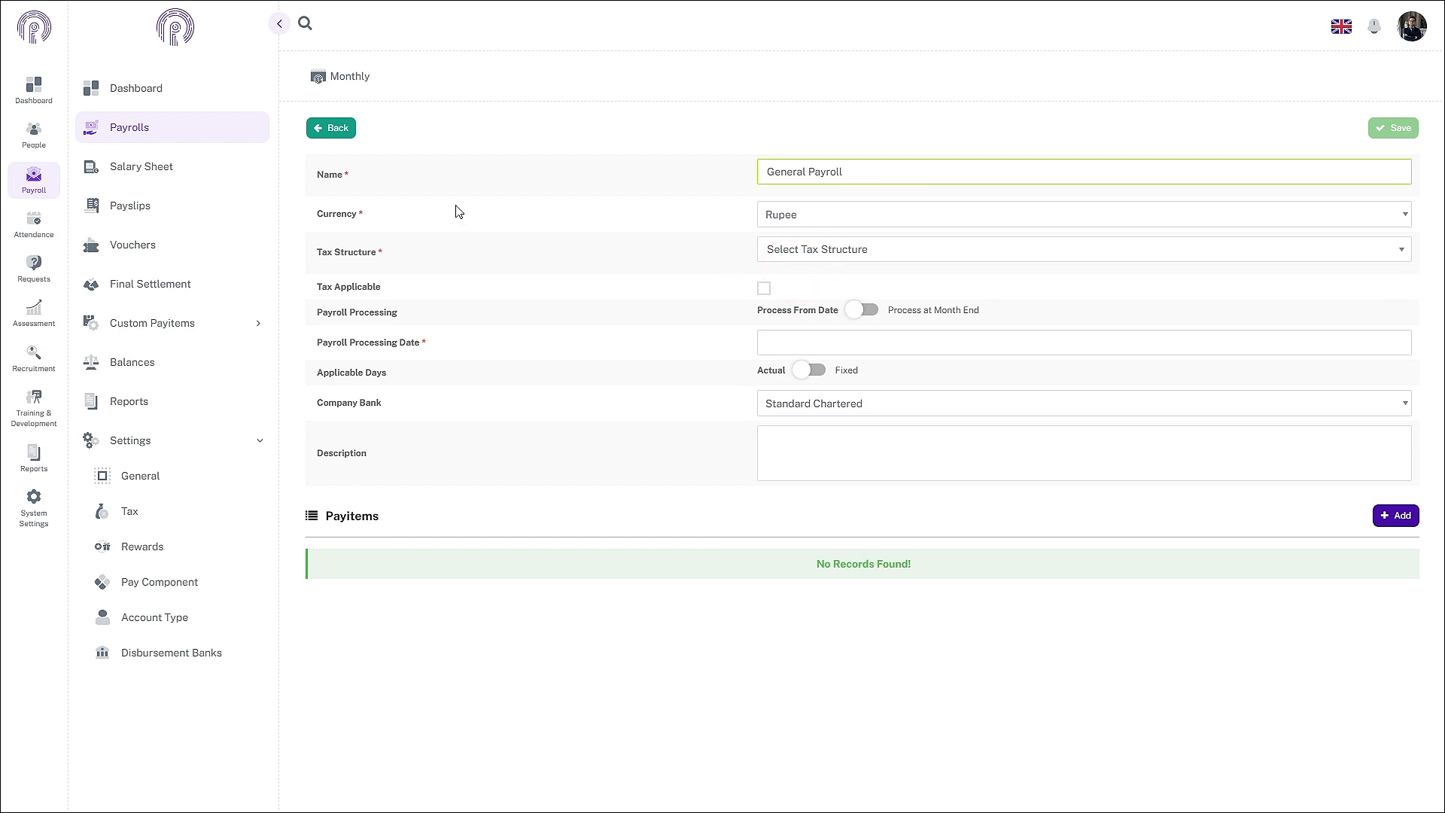
{"action": "left_click", "coordinate": [897, 247]}
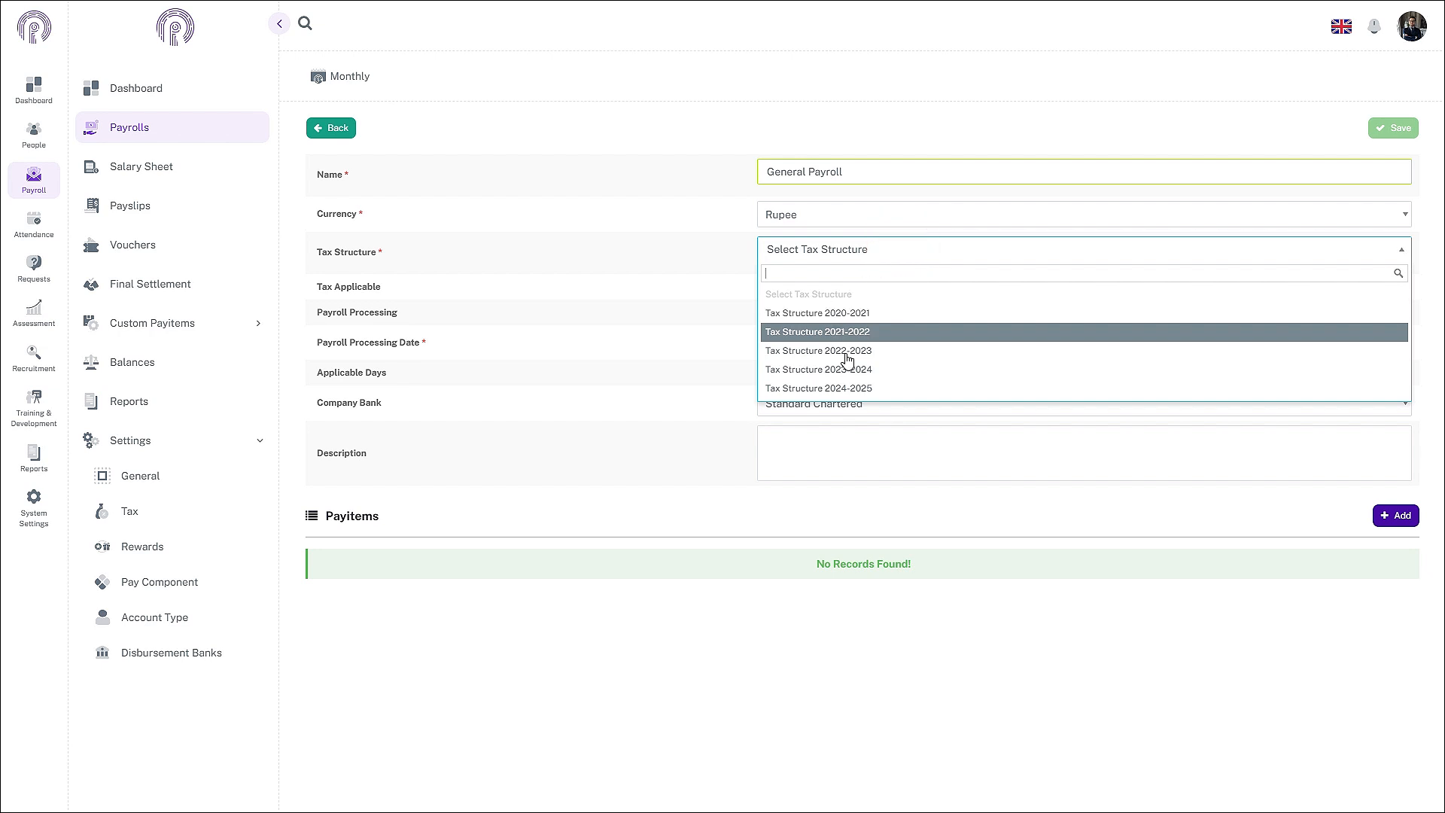
Step: Select Tax Structure 2024-2025 for General Payroll
{"action": "left_click", "coordinate": [834, 391]}
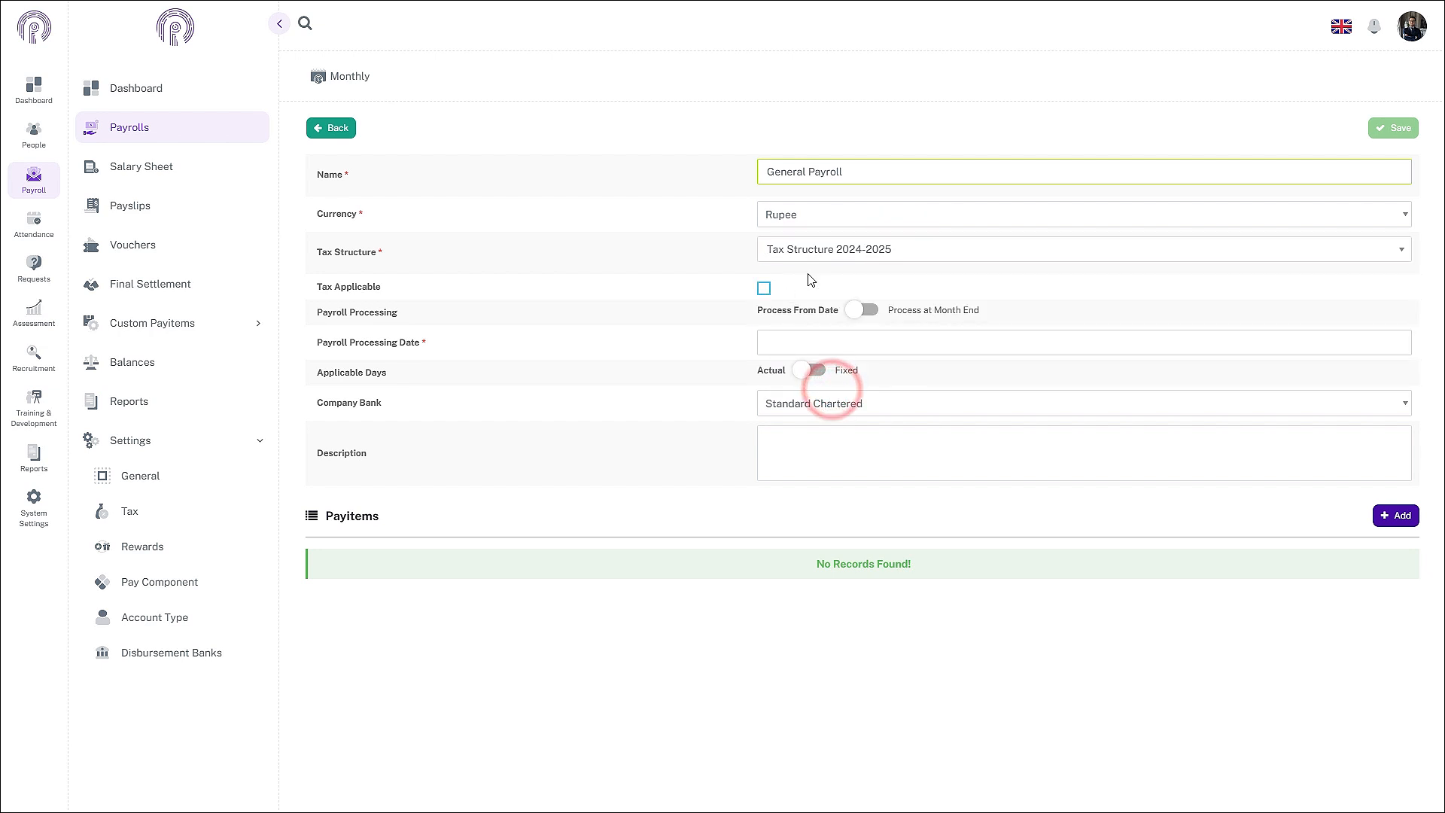
{"action": "left_click", "coordinate": [829, 249]}
{"action": "left_click", "coordinate": [819, 389]}
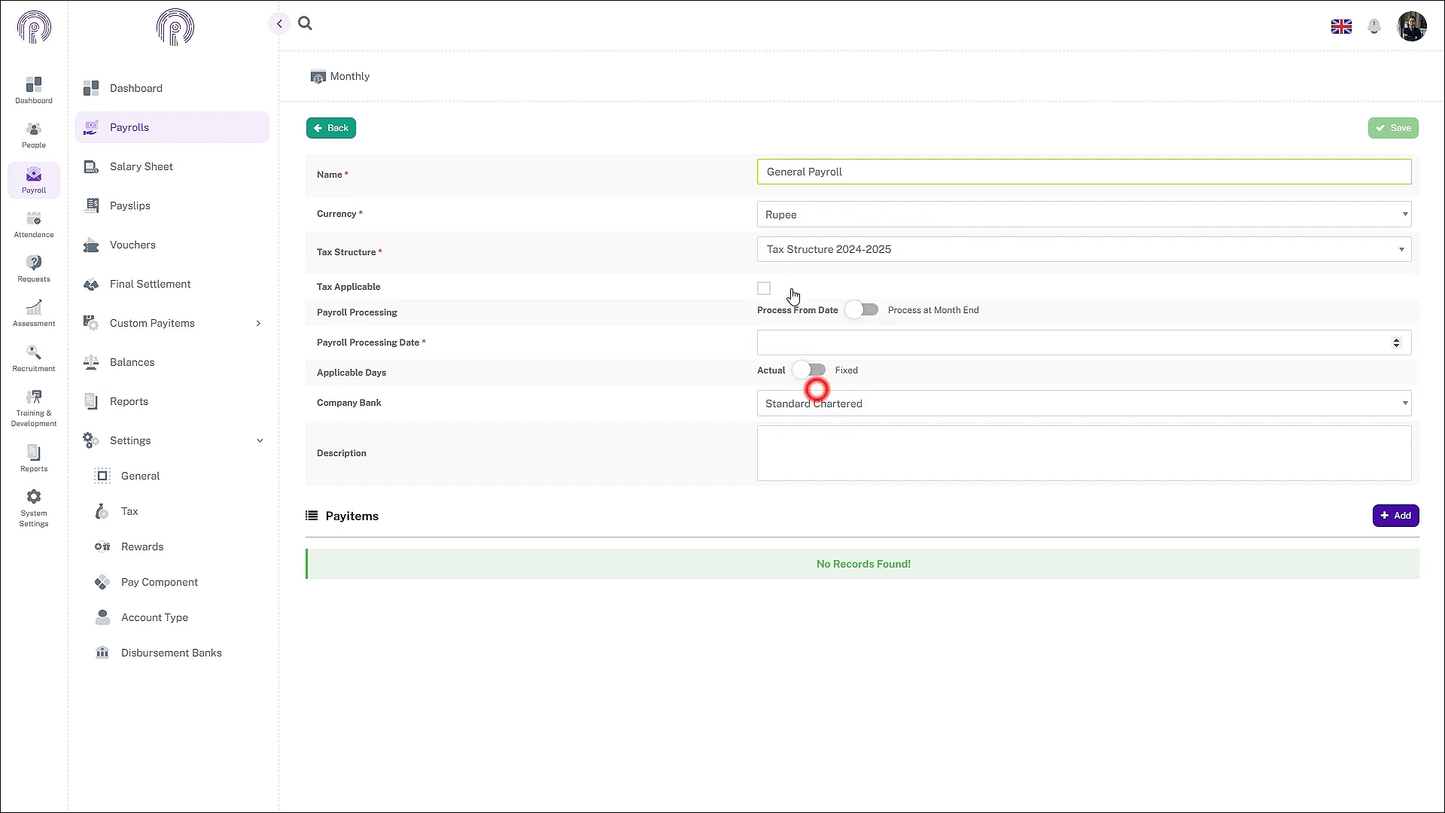
{"action": "left_click", "coordinate": [792, 249]}
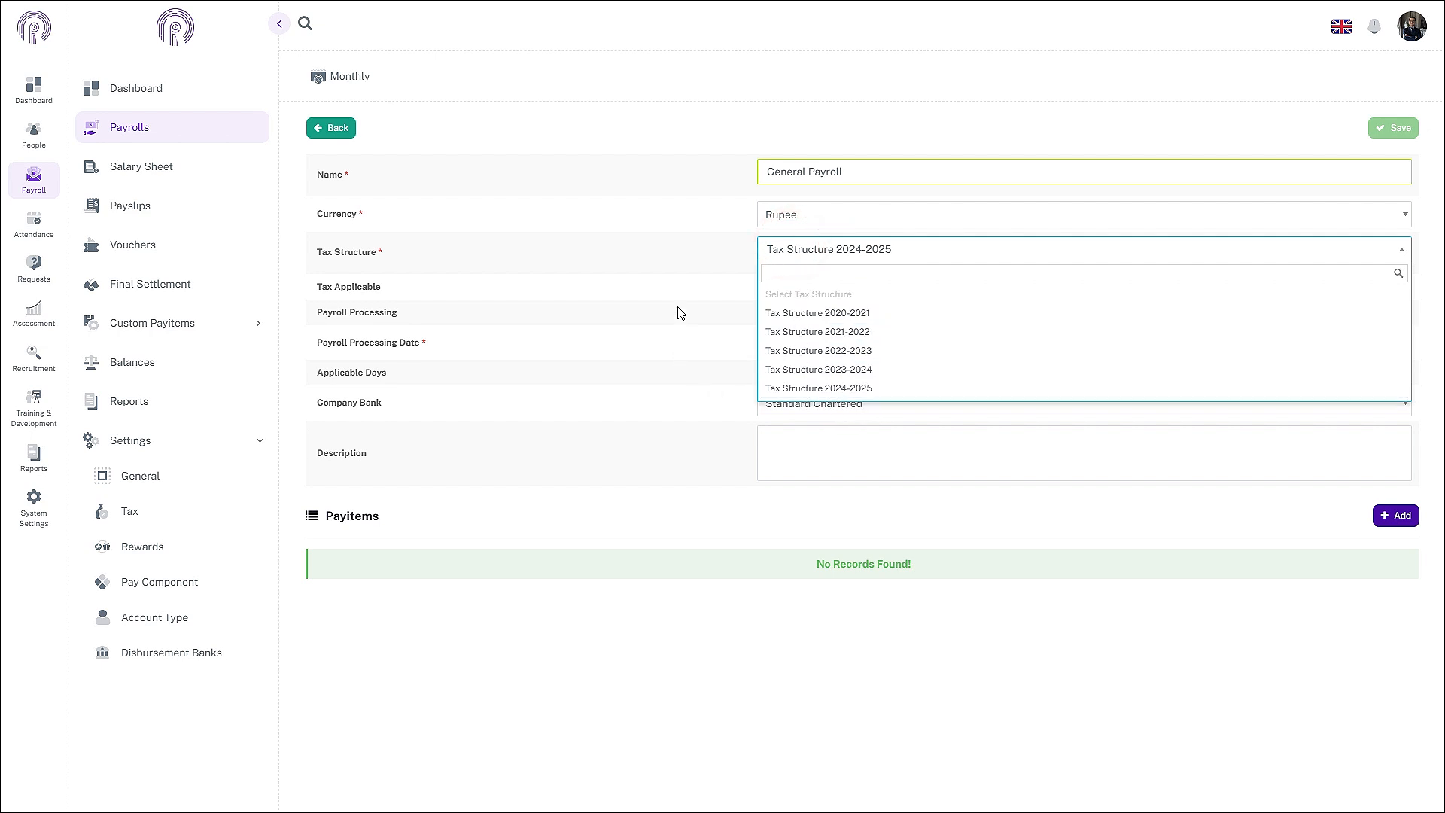
{"action": "left_click", "coordinate": [690, 257]}
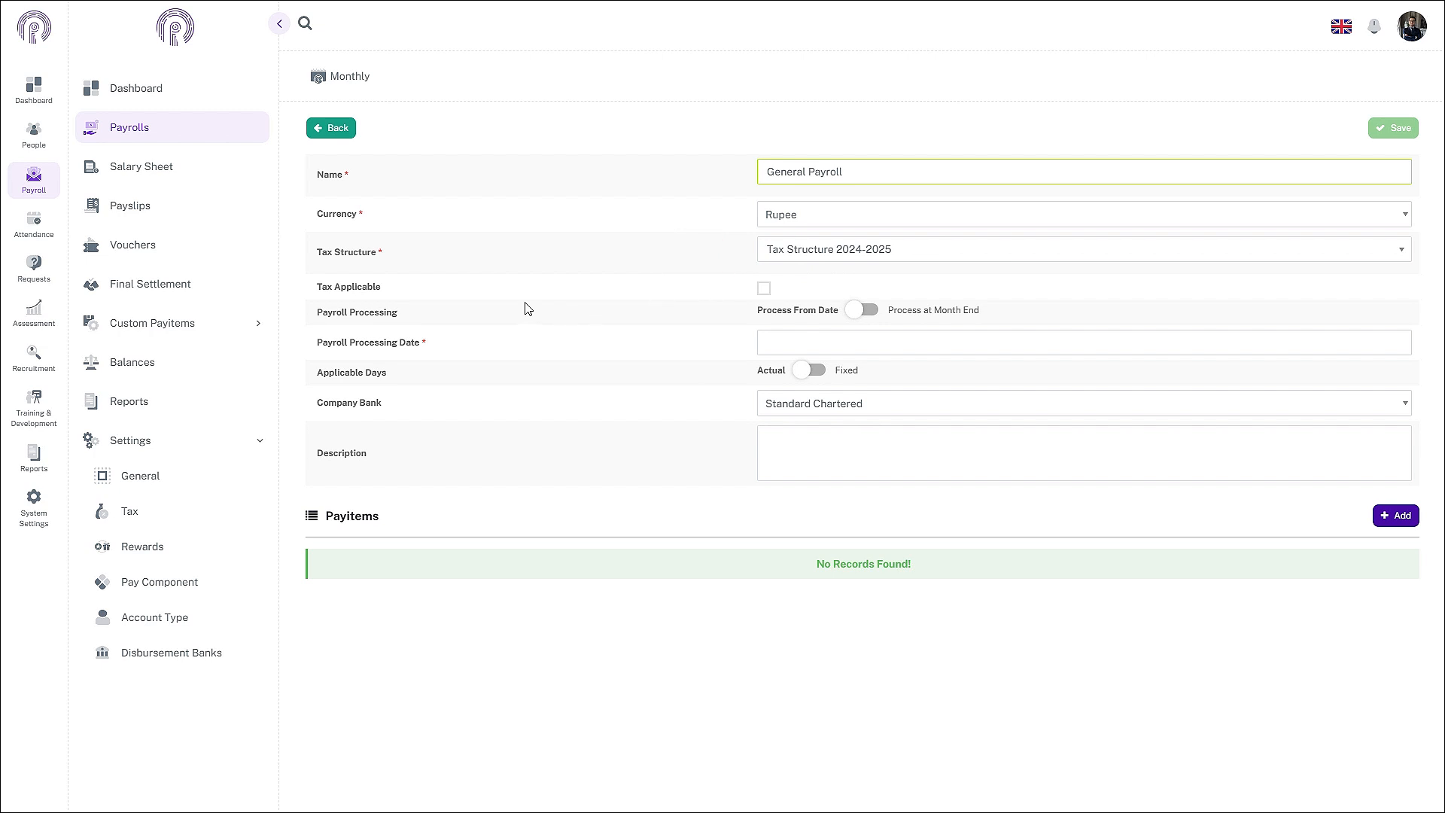
Step: Turn on Tax Applicable after confirming the non-taxable pay items prompt
{"action": "left_click", "coordinate": [764, 289]}
{"action": "left_click", "coordinate": [764, 290]}
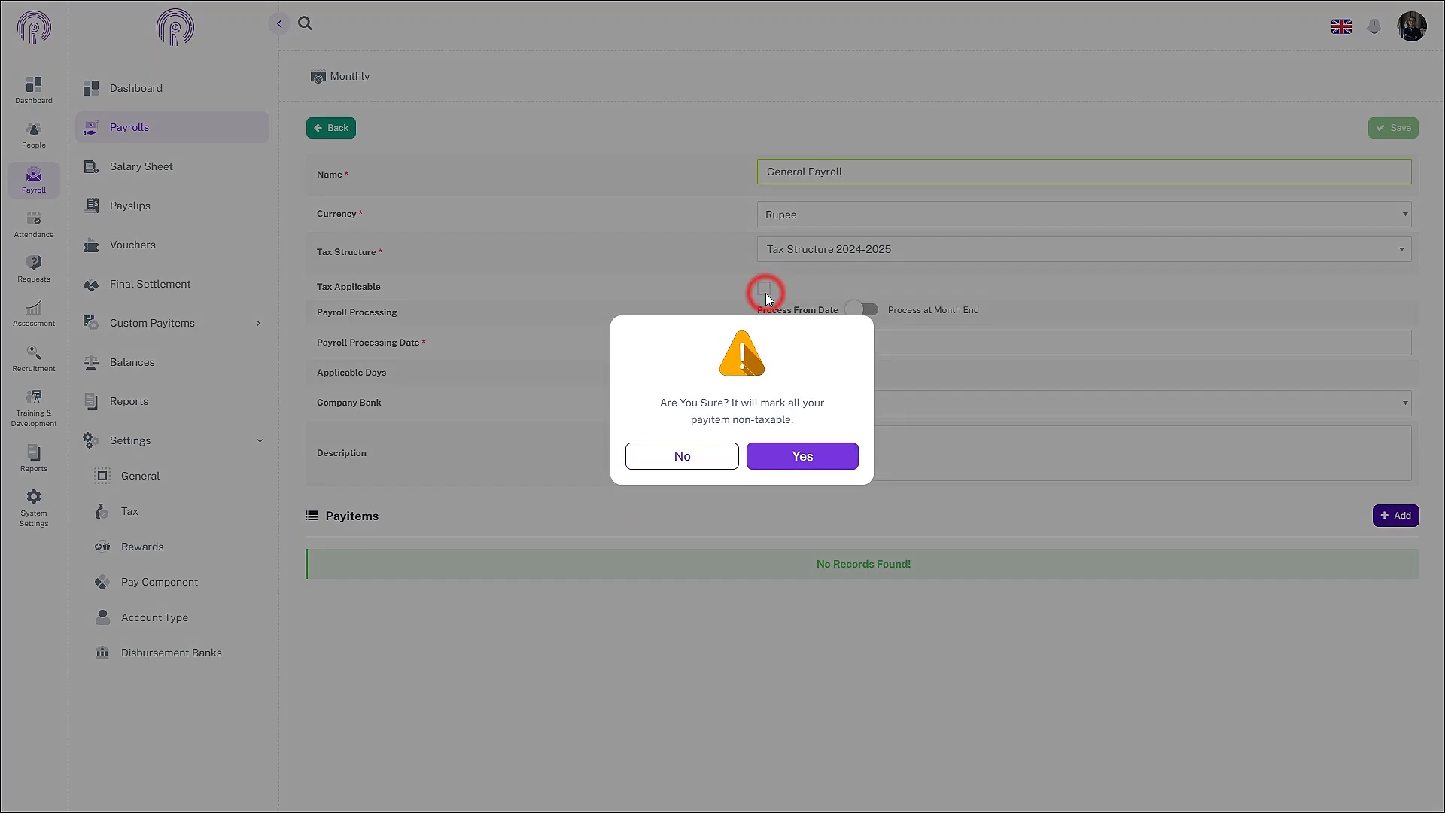
{"action": "left_click", "coordinate": [780, 467]}
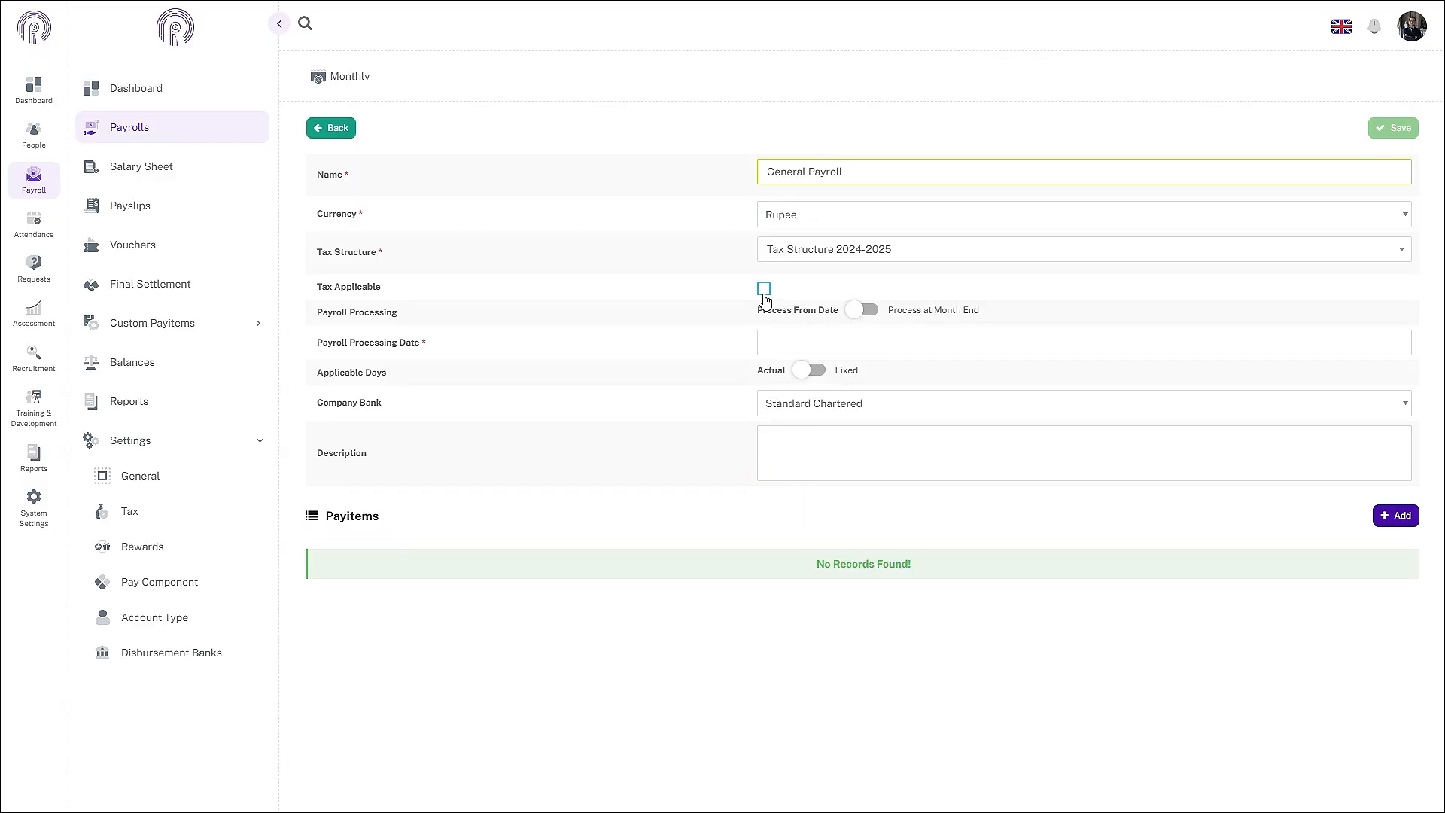
{"action": "left_click", "coordinate": [764, 290]}
Step: Set General Payroll to be processed at month end instead of from a date
{"action": "left_click", "coordinate": [865, 310]}
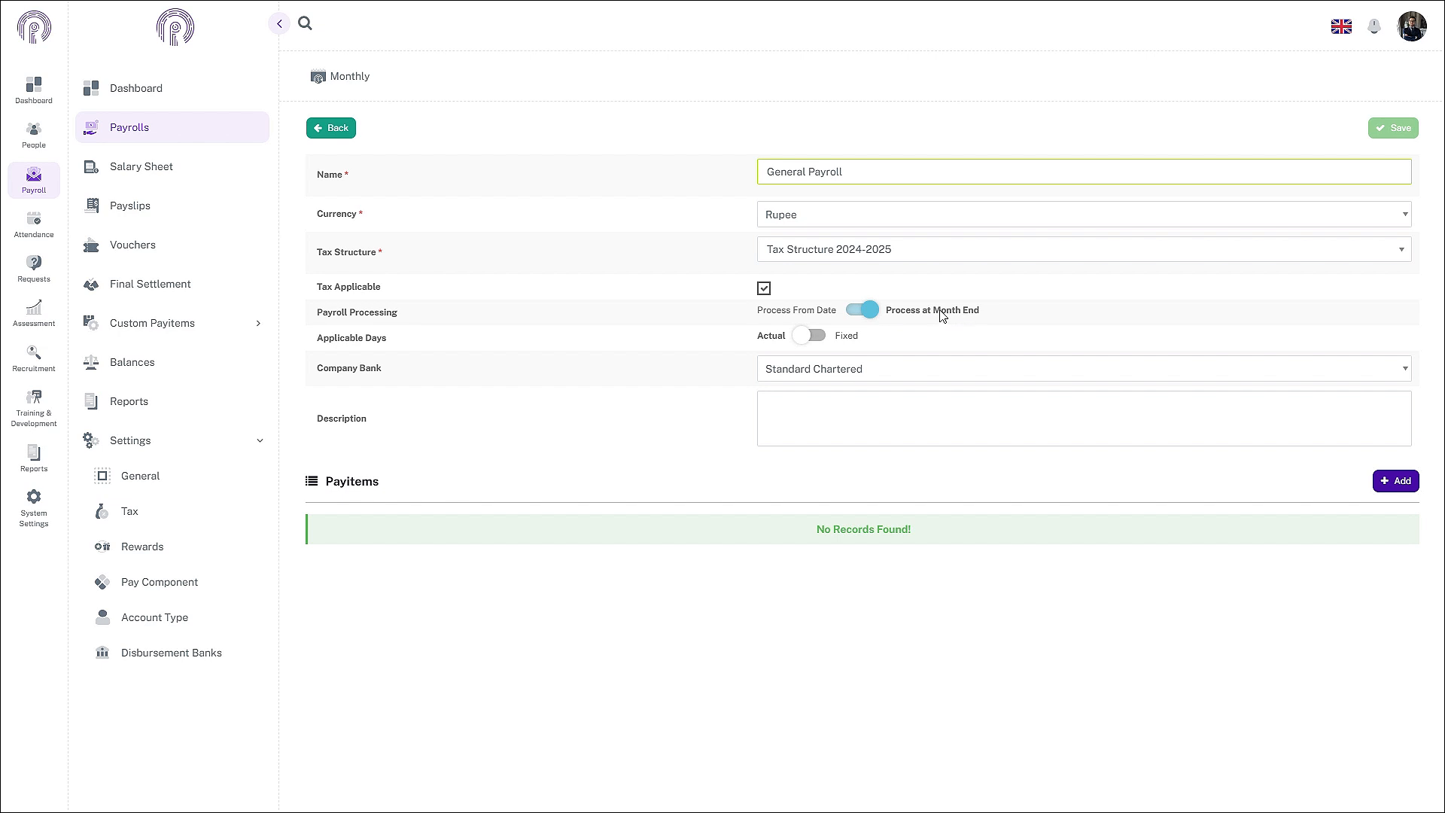
{"action": "left_click", "coordinate": [863, 311]}
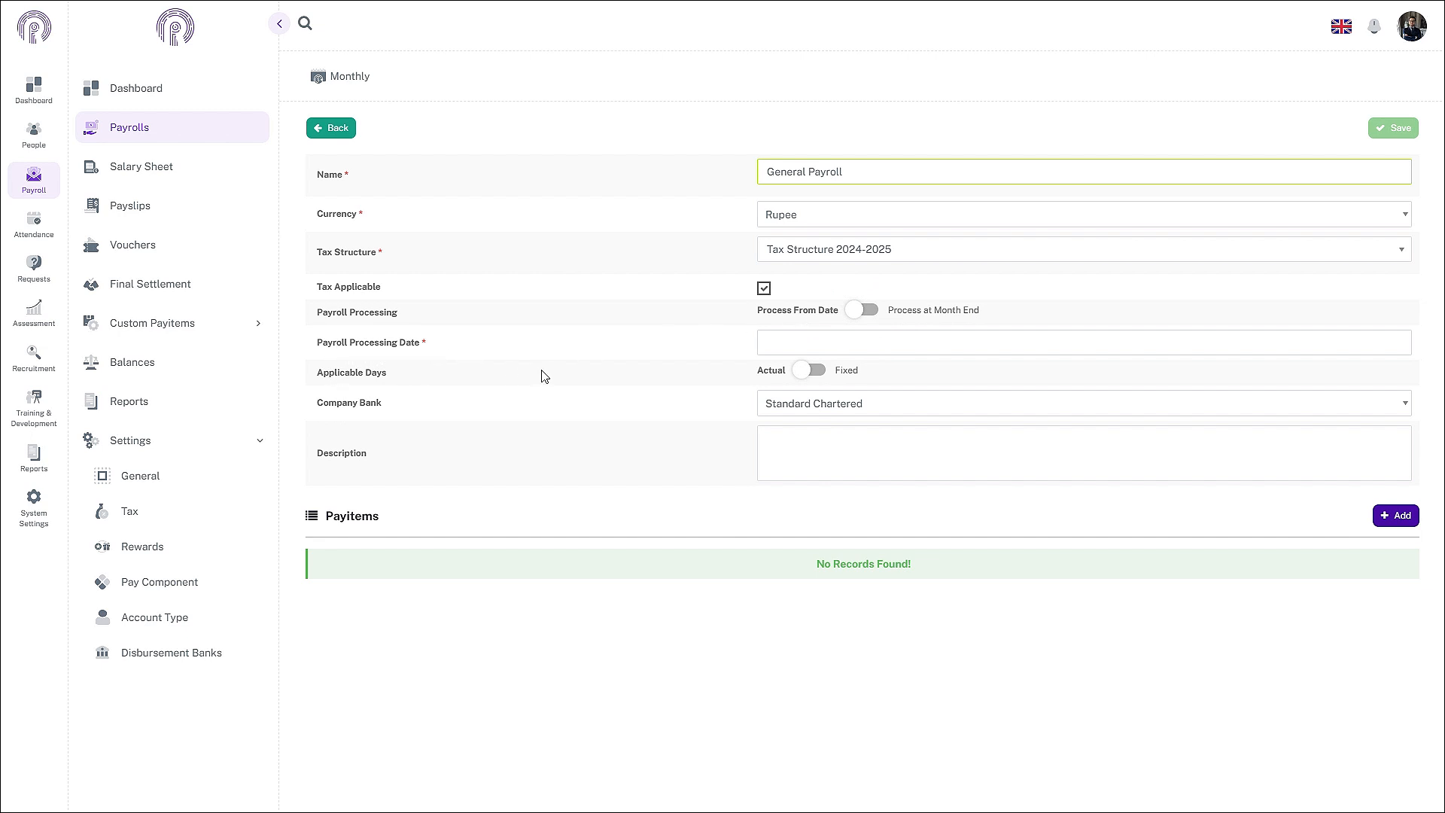
{"action": "left_click", "coordinate": [770, 344]}
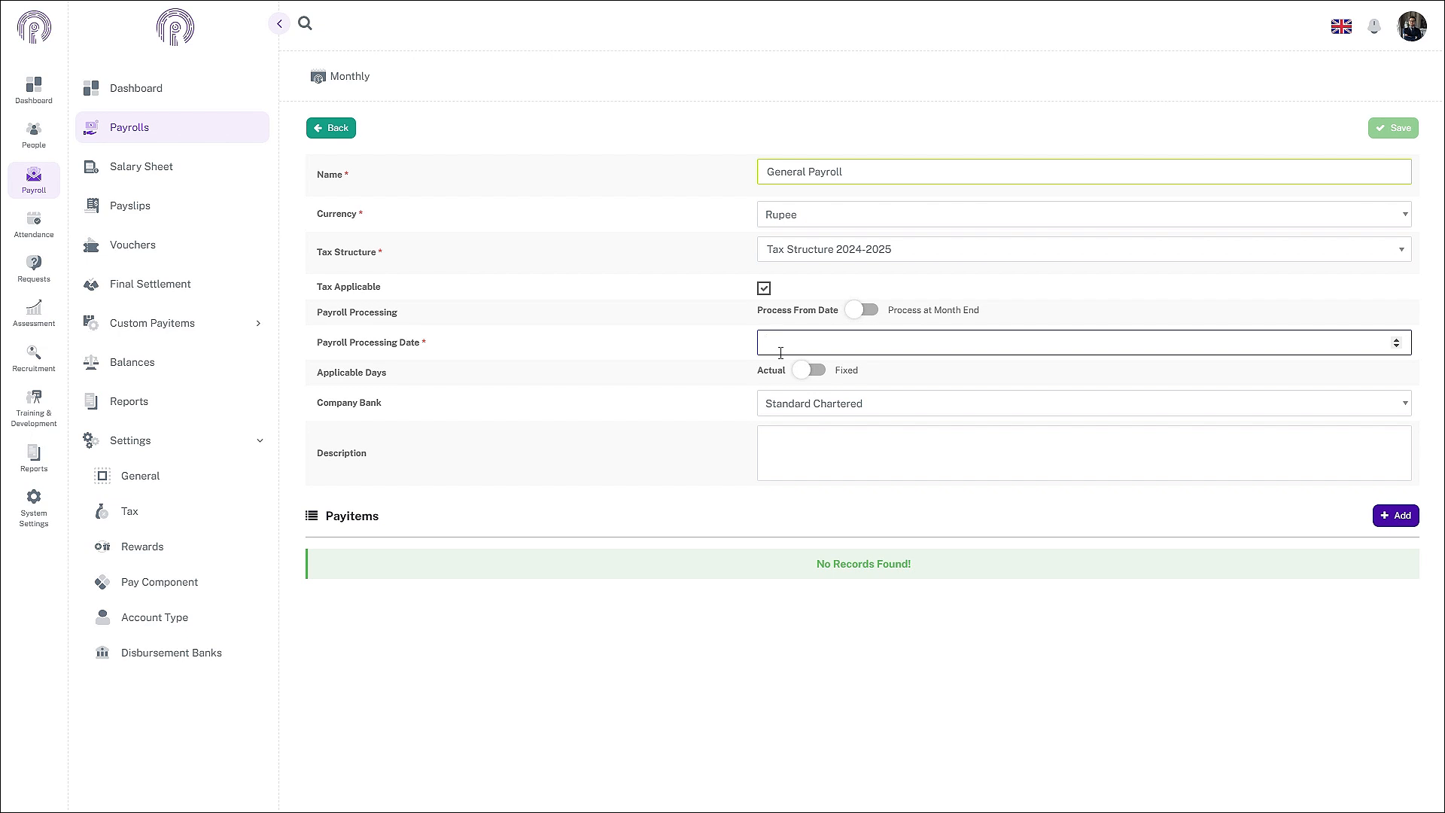
{"action": "left_click", "coordinate": [866, 309]}
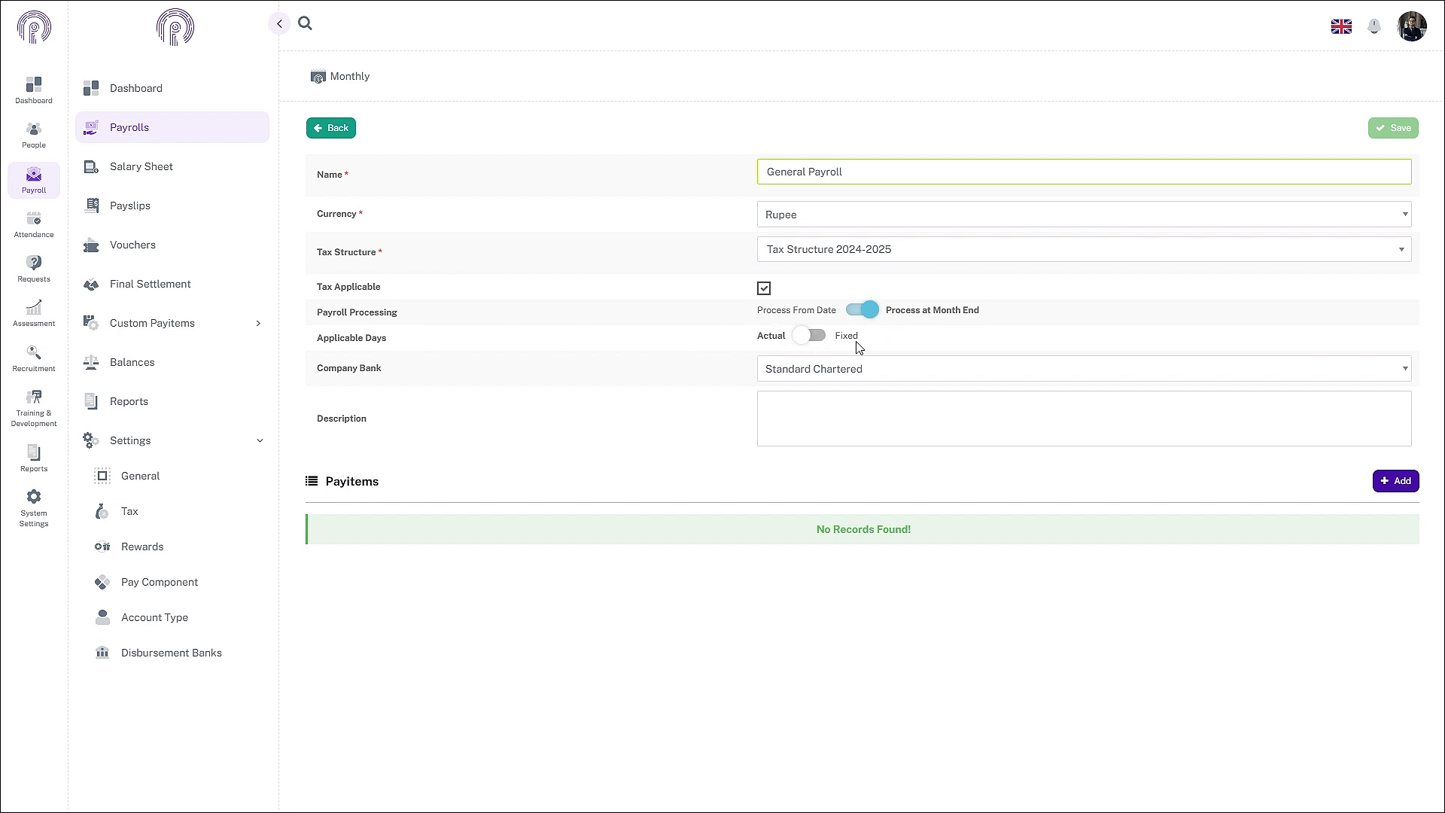
Step: Keep Applicable Days set to Actual after trying the Fixed option
{"action": "left_click", "coordinate": [776, 341]}
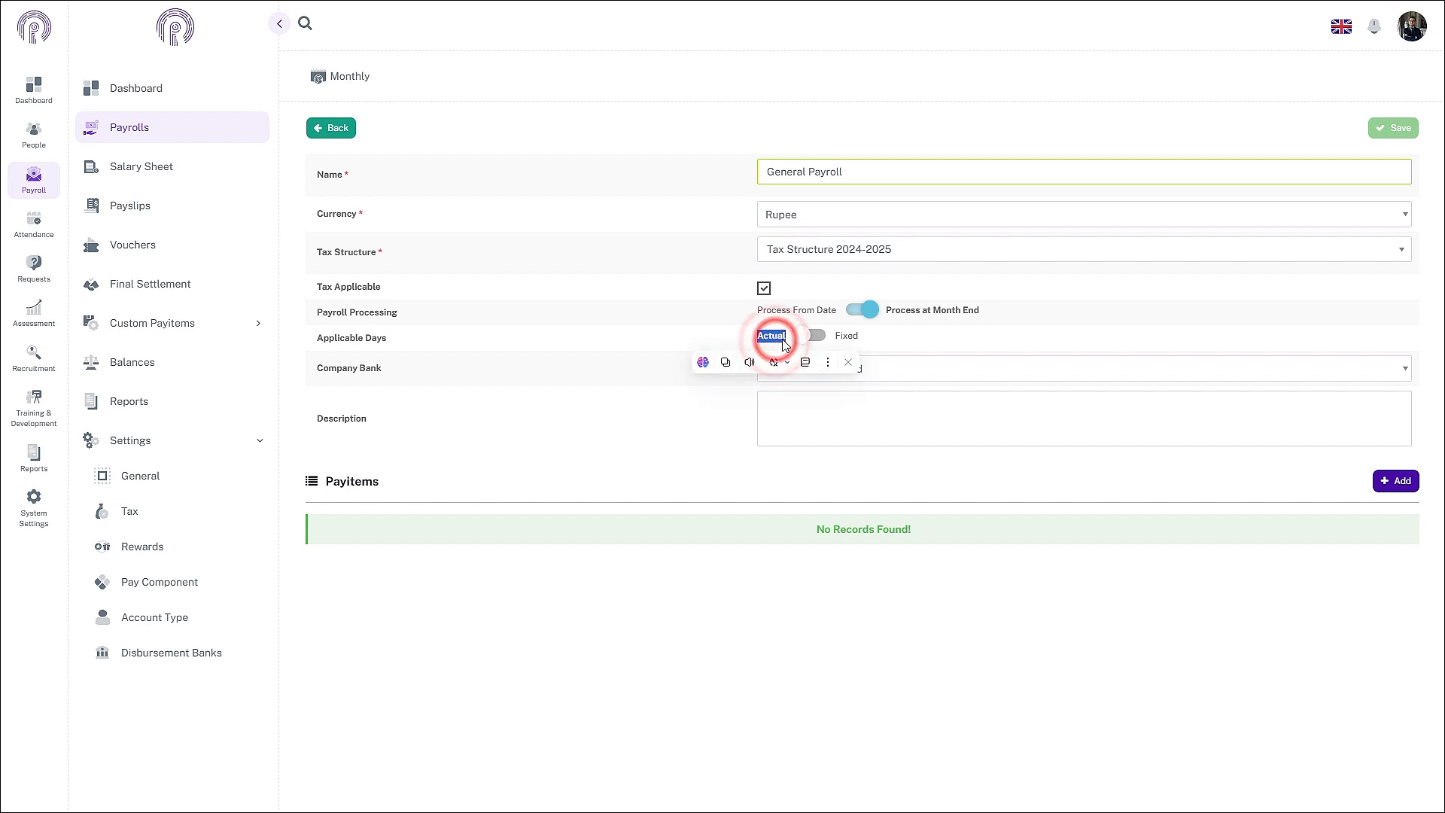
{"action": "left_click", "coordinate": [739, 332]}
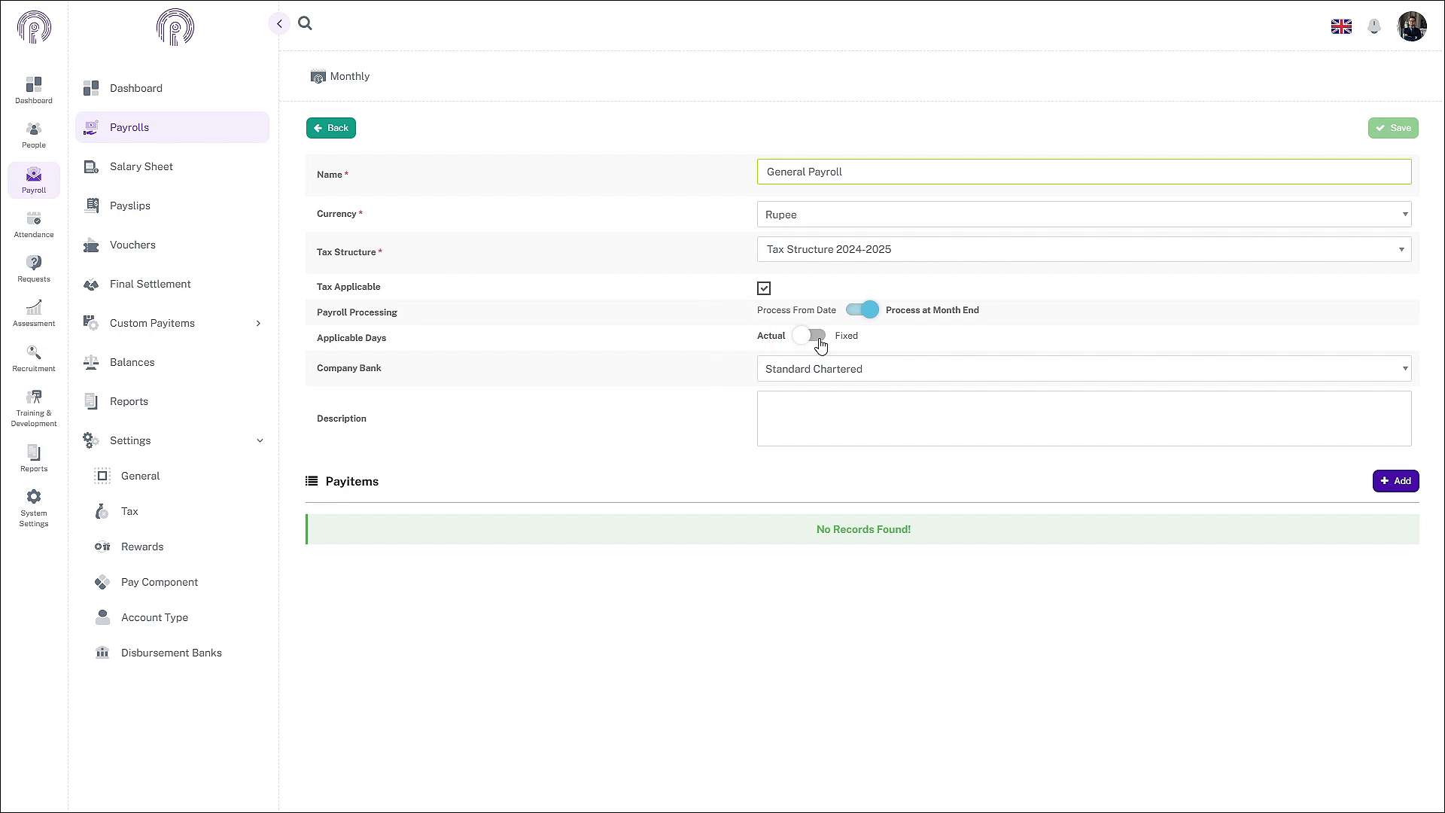
{"action": "left_click", "coordinate": [821, 346]}
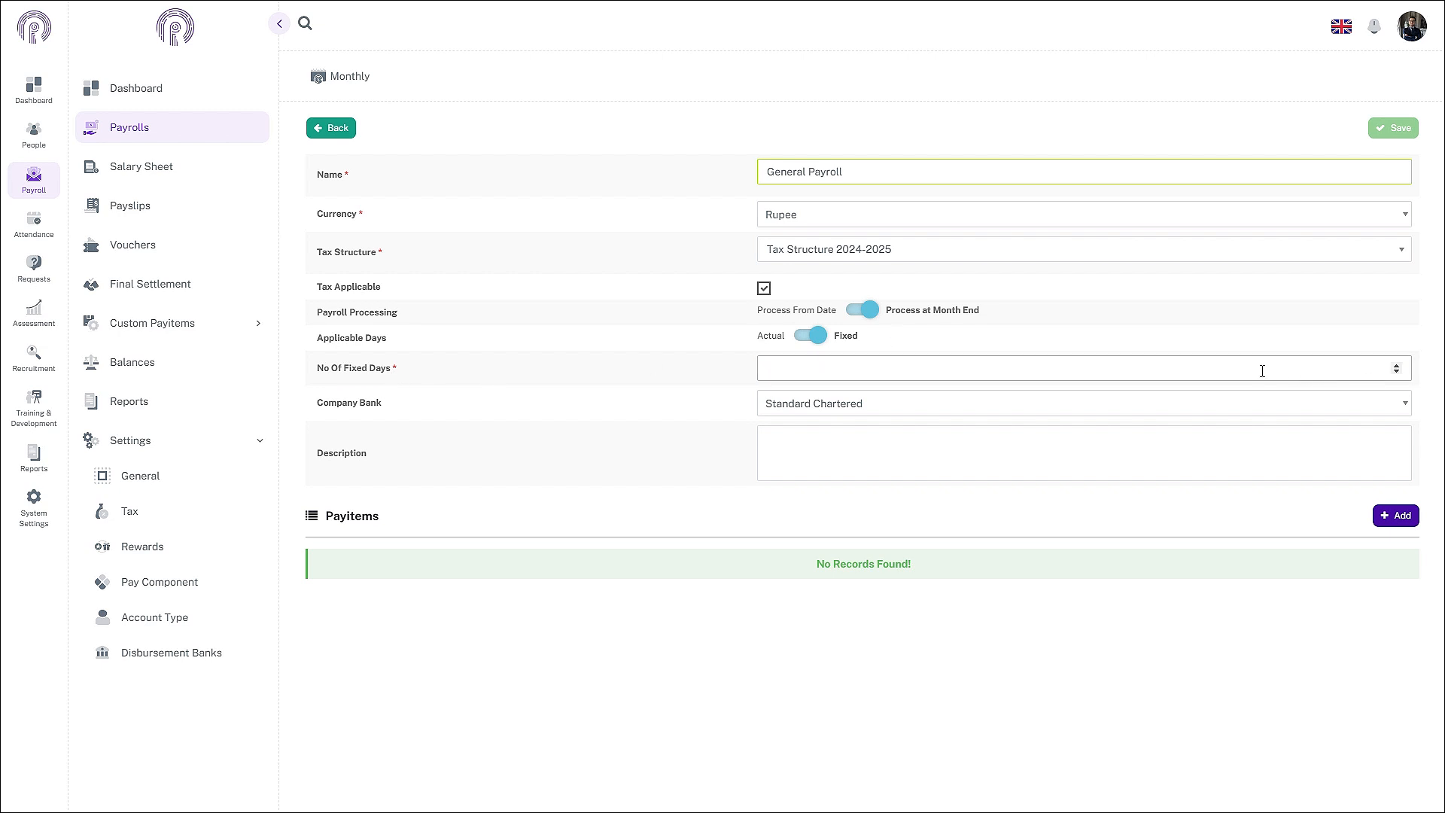
{"action": "left_click", "coordinate": [1209, 369]}
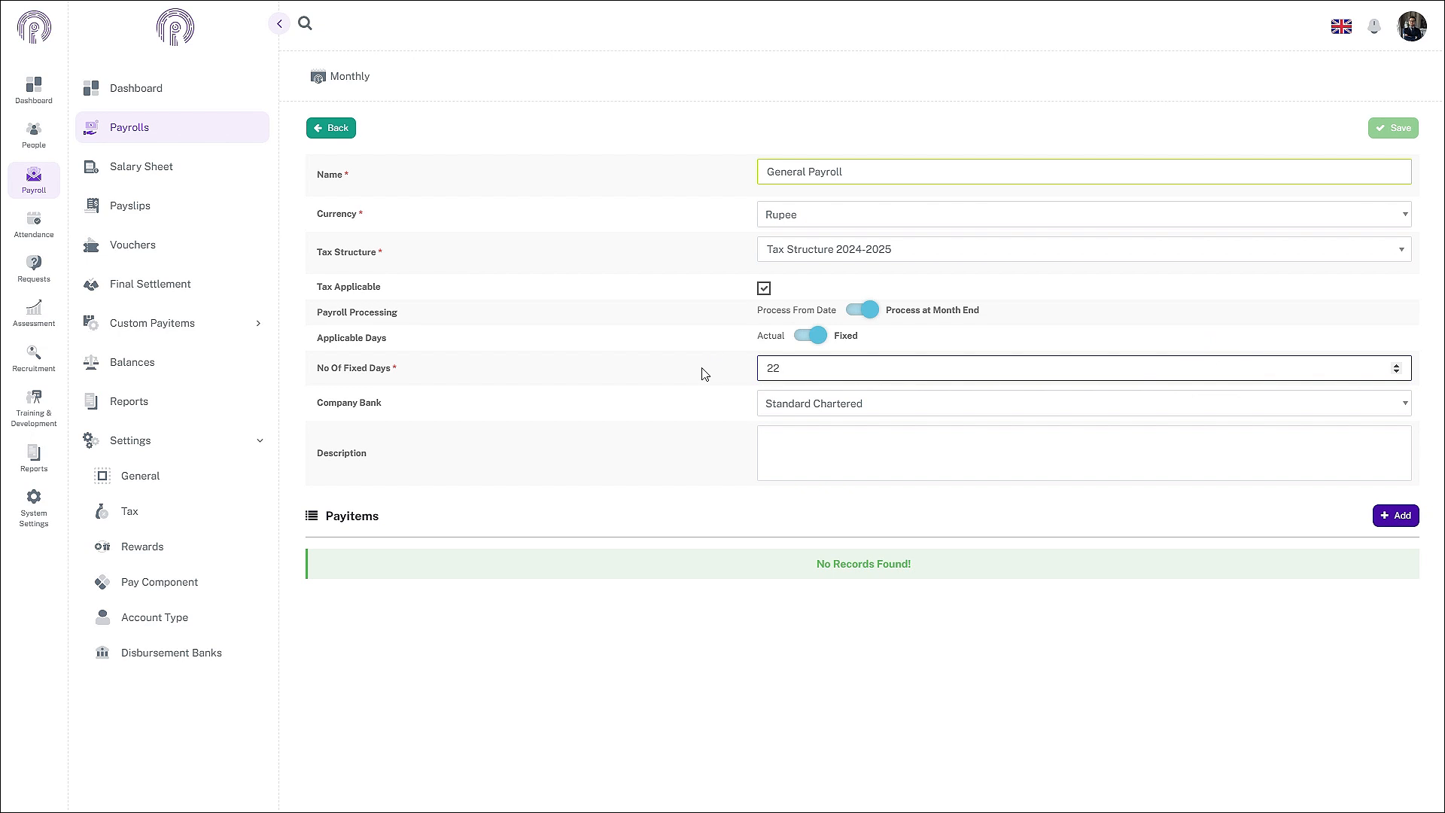
{"action": "left_click", "coordinate": [800, 336]}
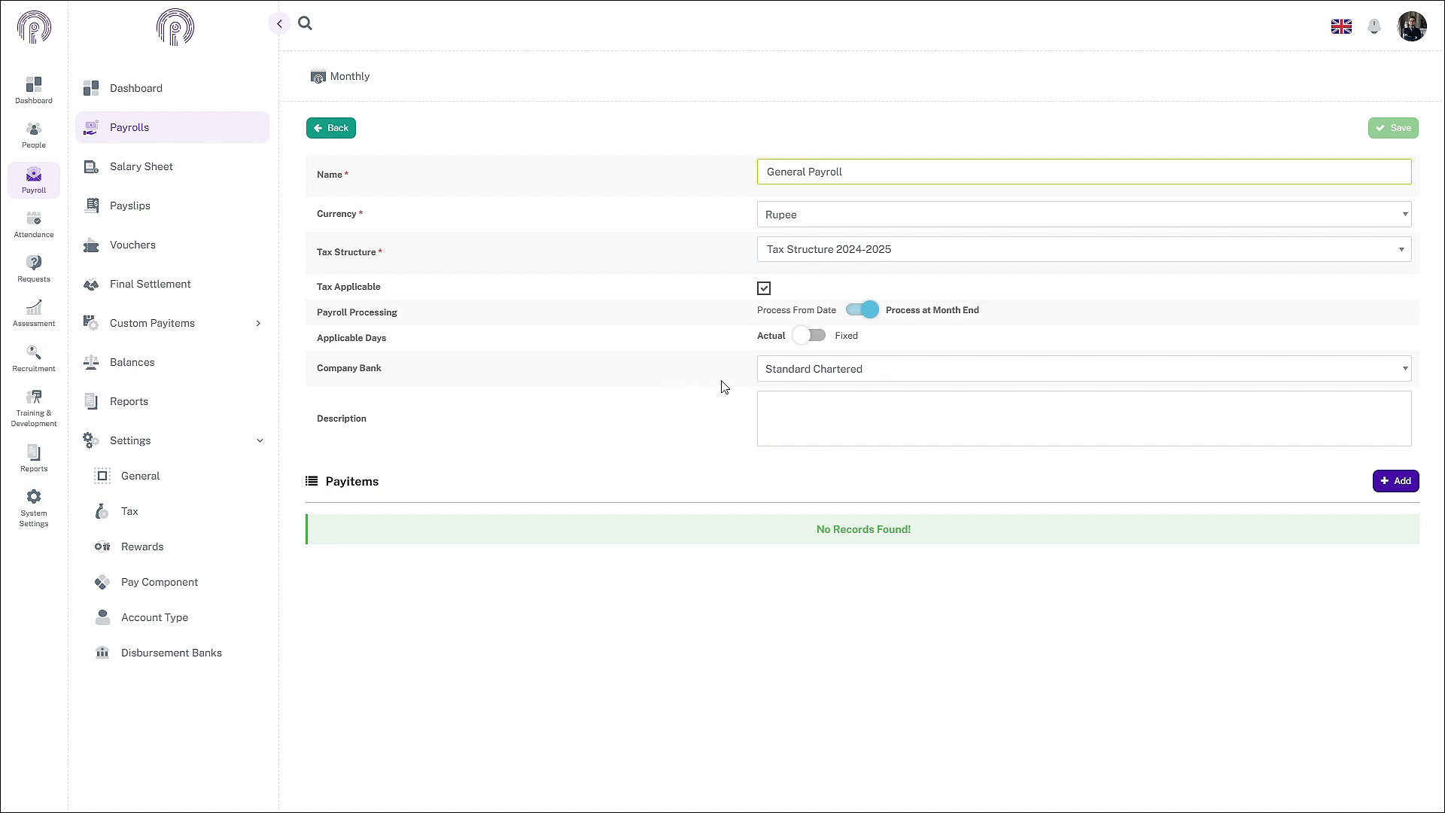
Step: Keep Standard Chartered as the payroll's company bank
{"action": "left_click", "coordinate": [830, 372]}
{"action": "left_click", "coordinate": [788, 396]}
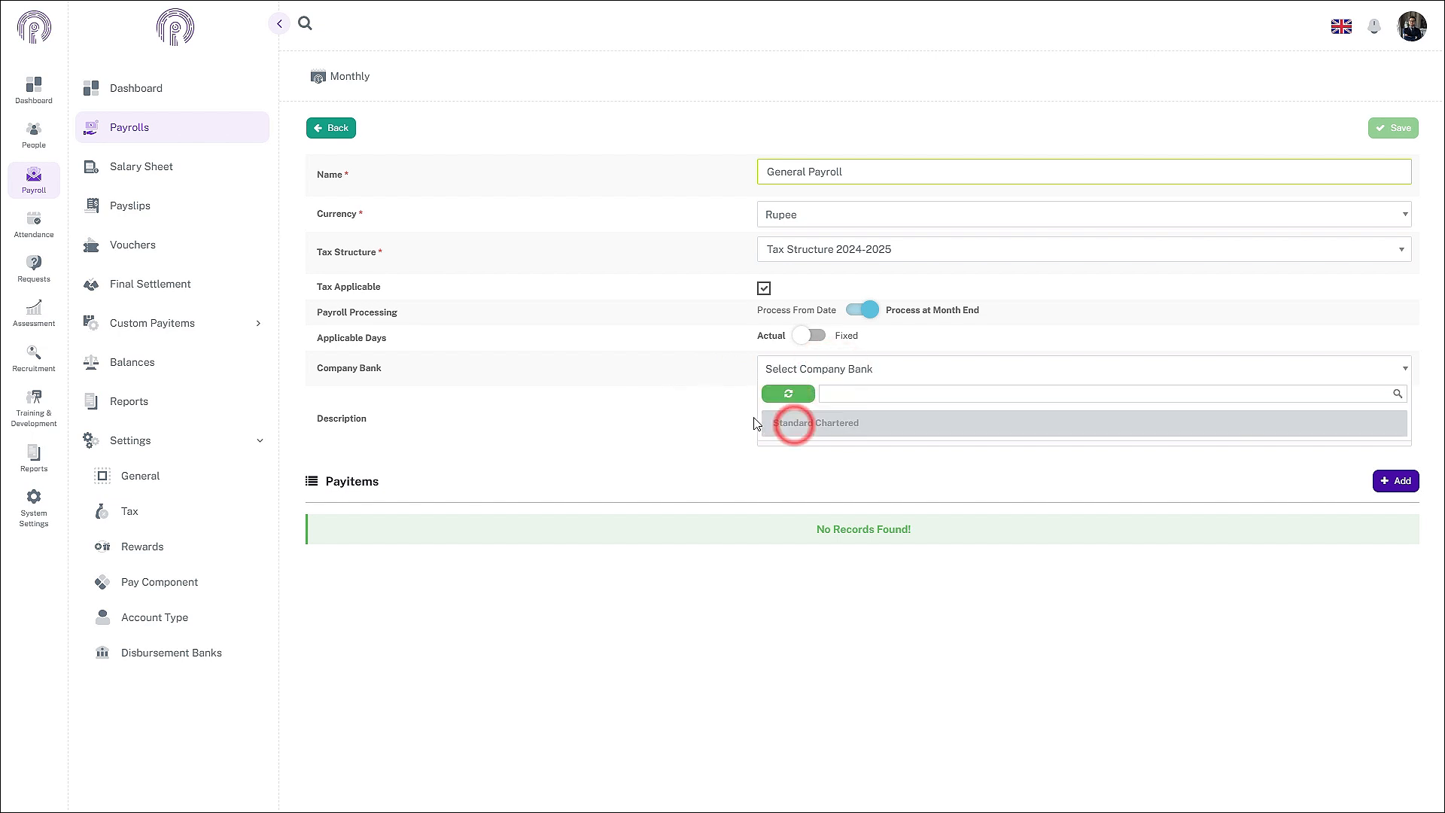
{"action": "left_click", "coordinate": [774, 423]}
{"action": "left_click", "coordinate": [674, 388]}
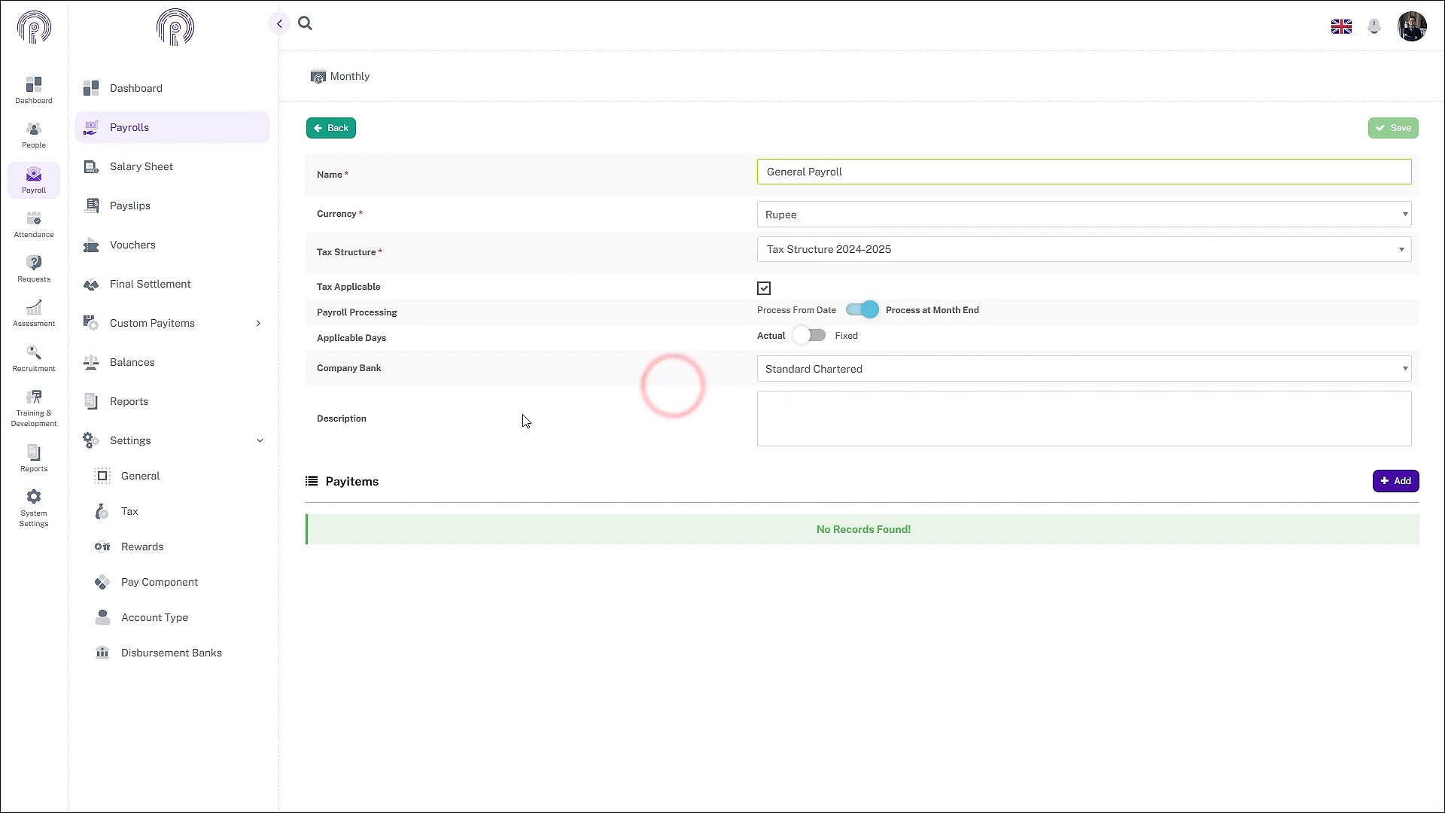
{"action": "left_click", "coordinate": [761, 412]}
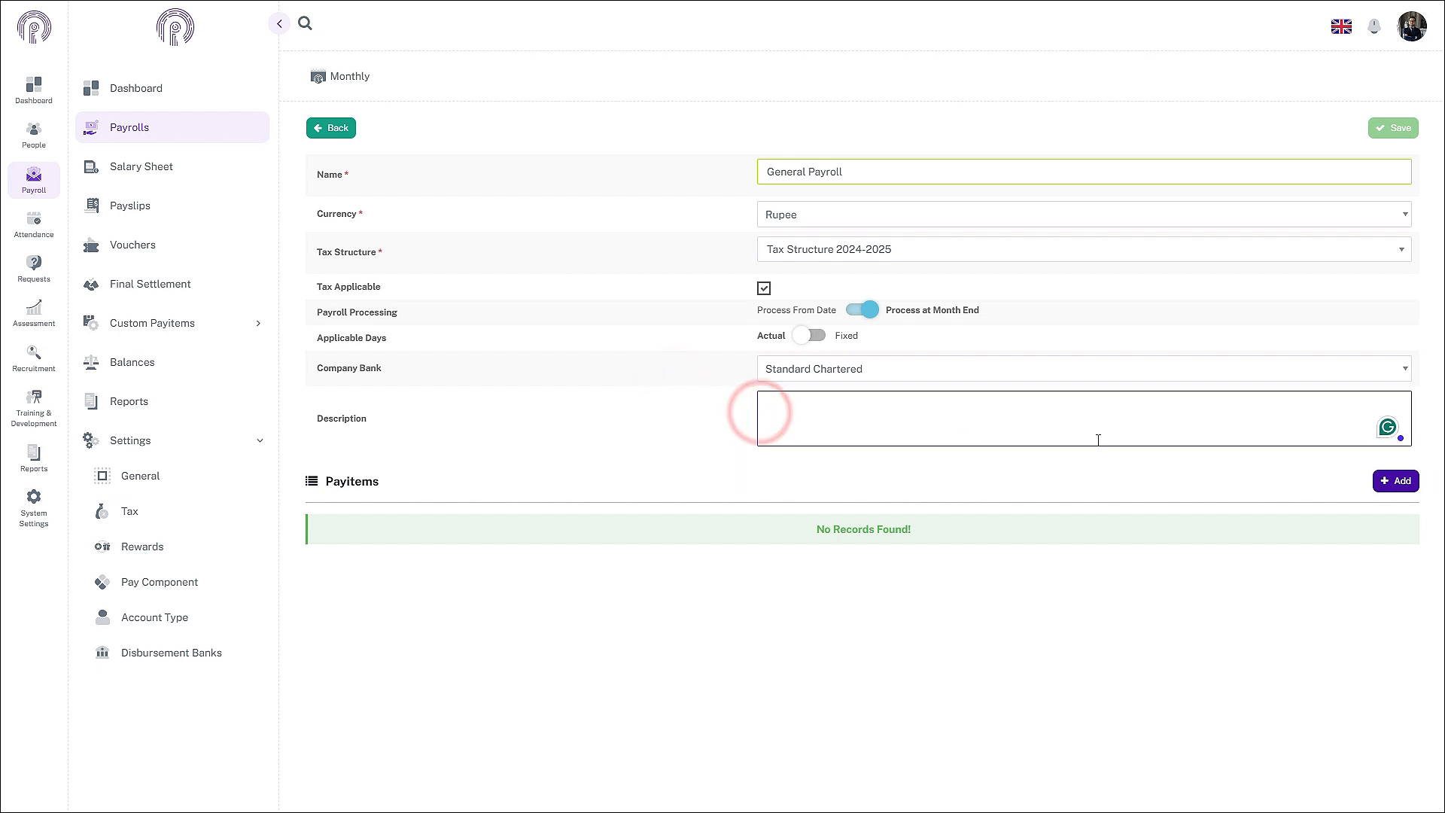
Step: Add seven new empty rows to the Payitems table
{"action": "left_click", "coordinate": [1397, 481]}
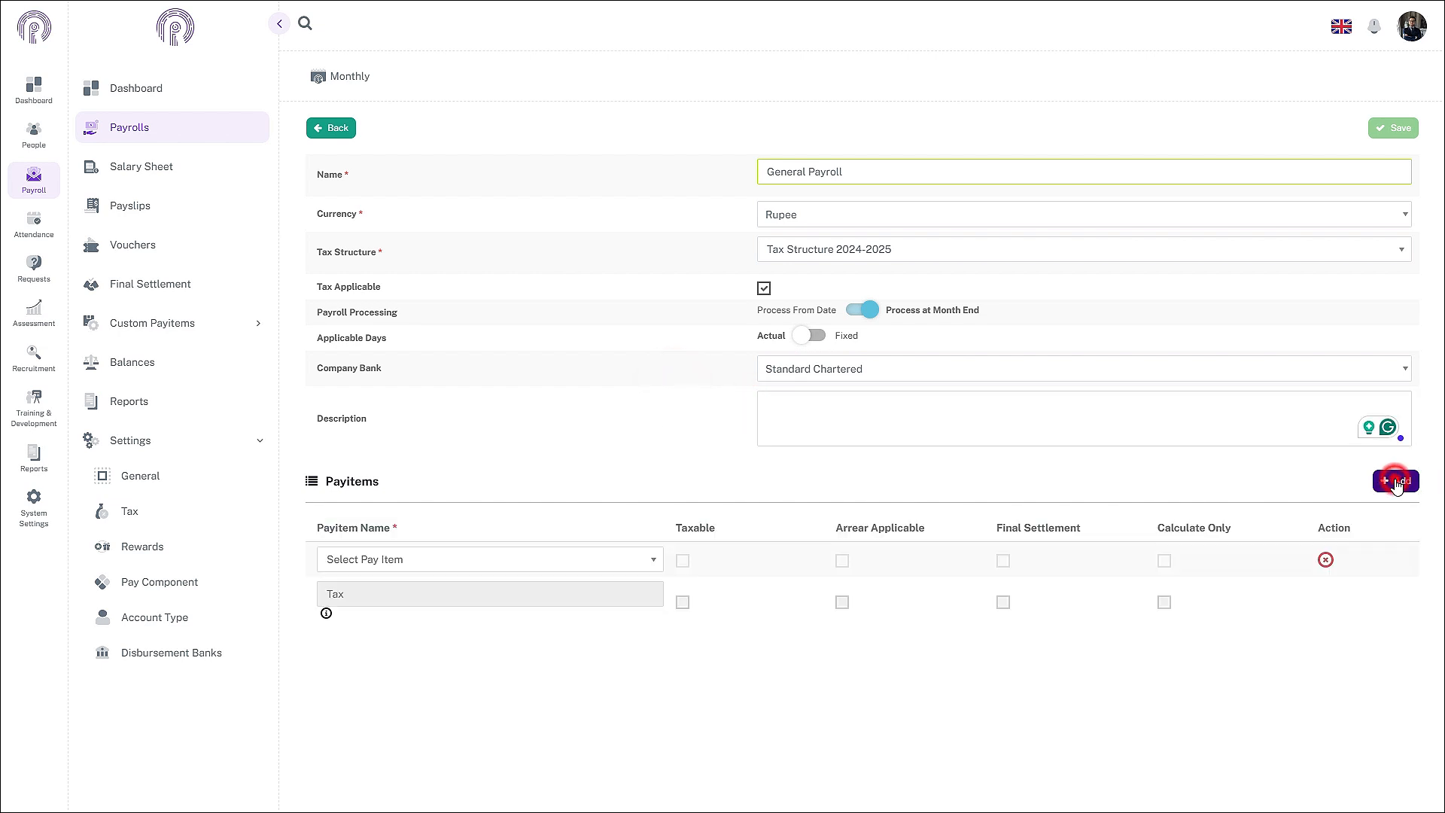
{"action": "left_click", "coordinate": [1397, 482]}
{"action": "left_click", "coordinate": [1397, 482]}
{"action": "left_click", "coordinate": [1397, 481]}
{"action": "left_click", "coordinate": [1397, 482]}
{"action": "left_click", "coordinate": [1397, 483]}
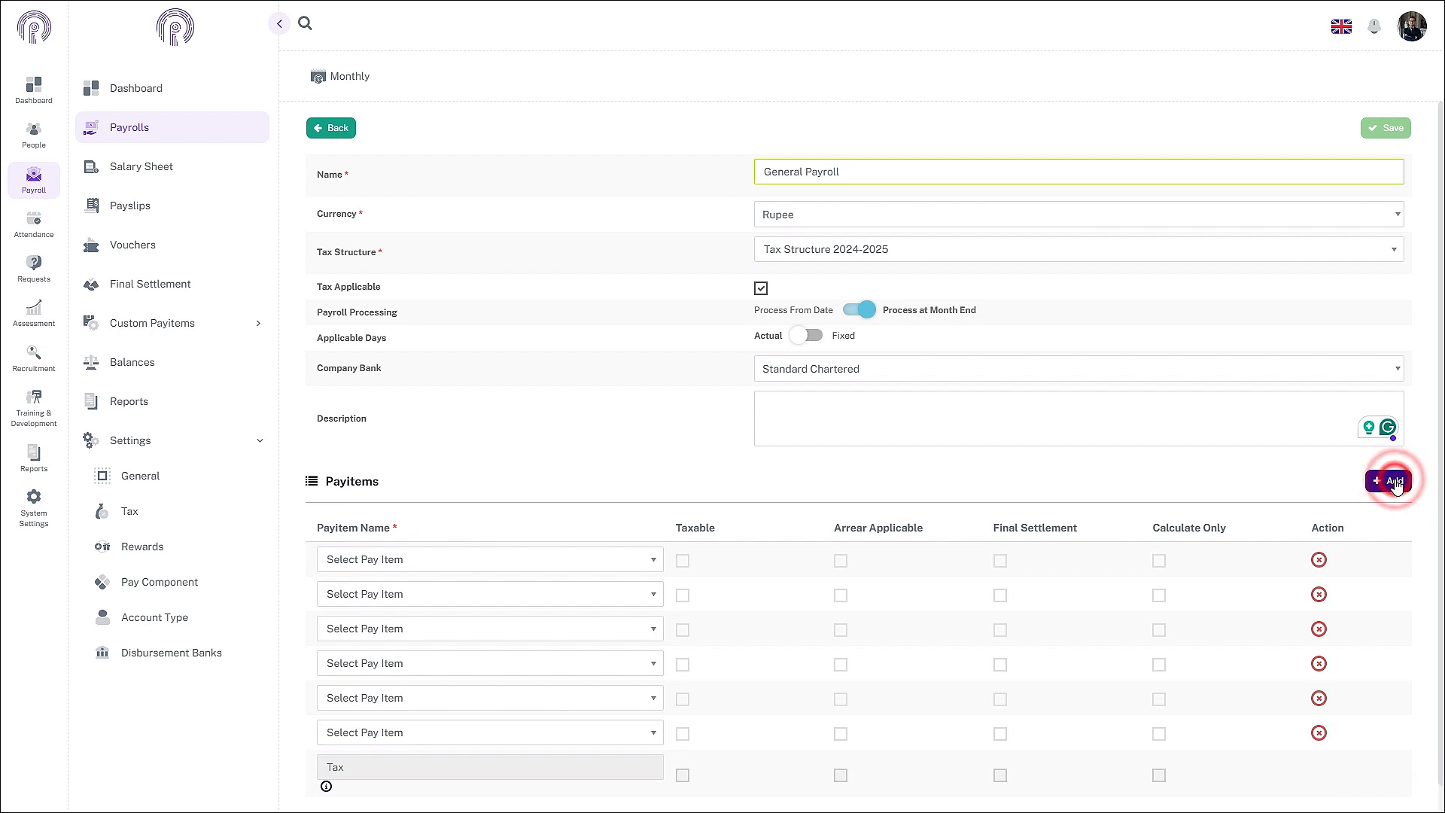
{"action": "left_click", "coordinate": [1397, 483]}
{"action": "left_click", "coordinate": [1397, 483]}
{"action": "scroll", "coordinate": [828, 508], "scroll_direction": "down", "scroll_amount": 2}
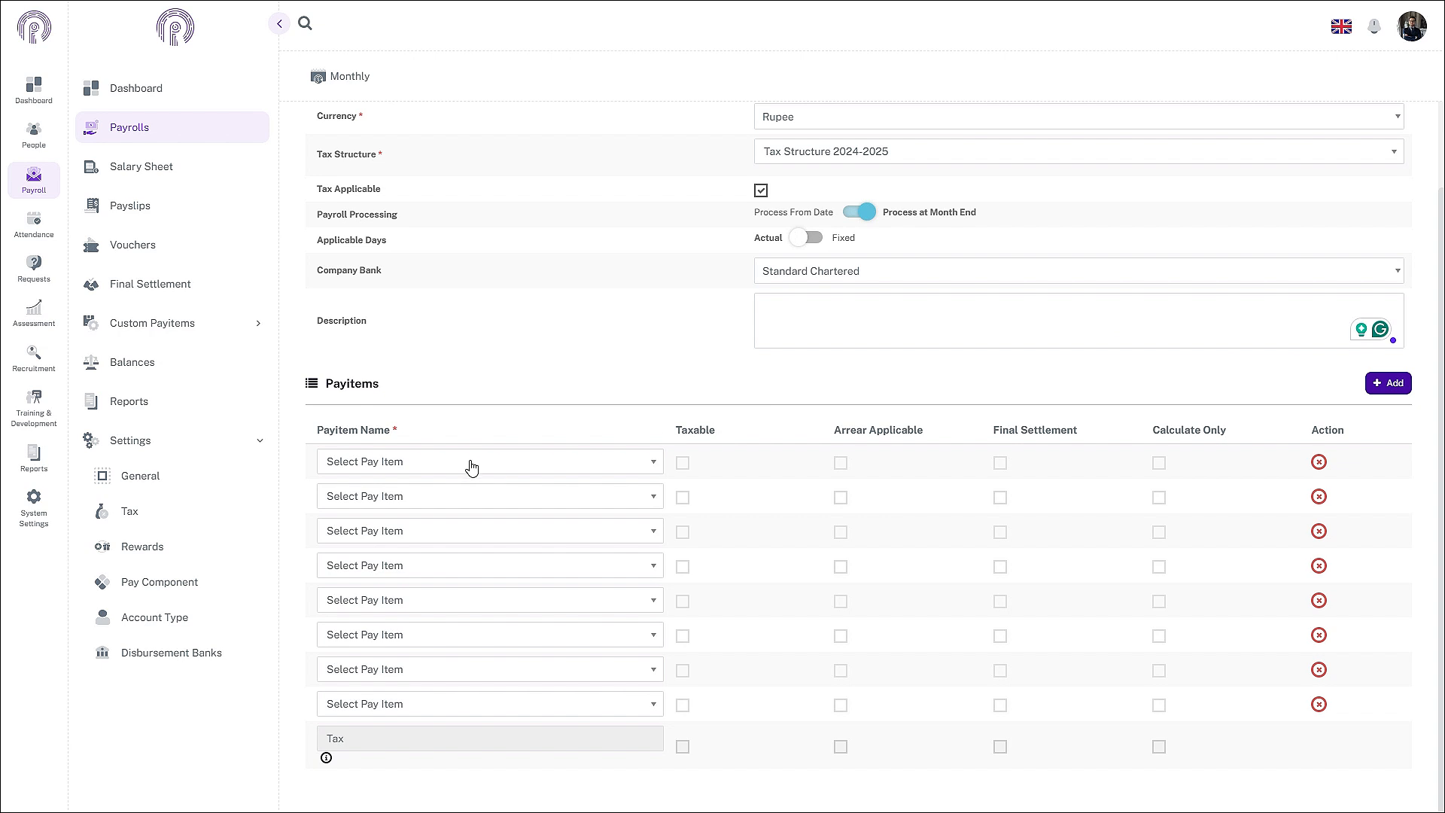
Step: Fill the first three pay item rows with Basic Salary, Medical Allowance and COLA
{"action": "left_click", "coordinate": [427, 465]}
{"action": "left_click", "coordinate": [427, 464]}
{"action": "left_click", "coordinate": [430, 465]}
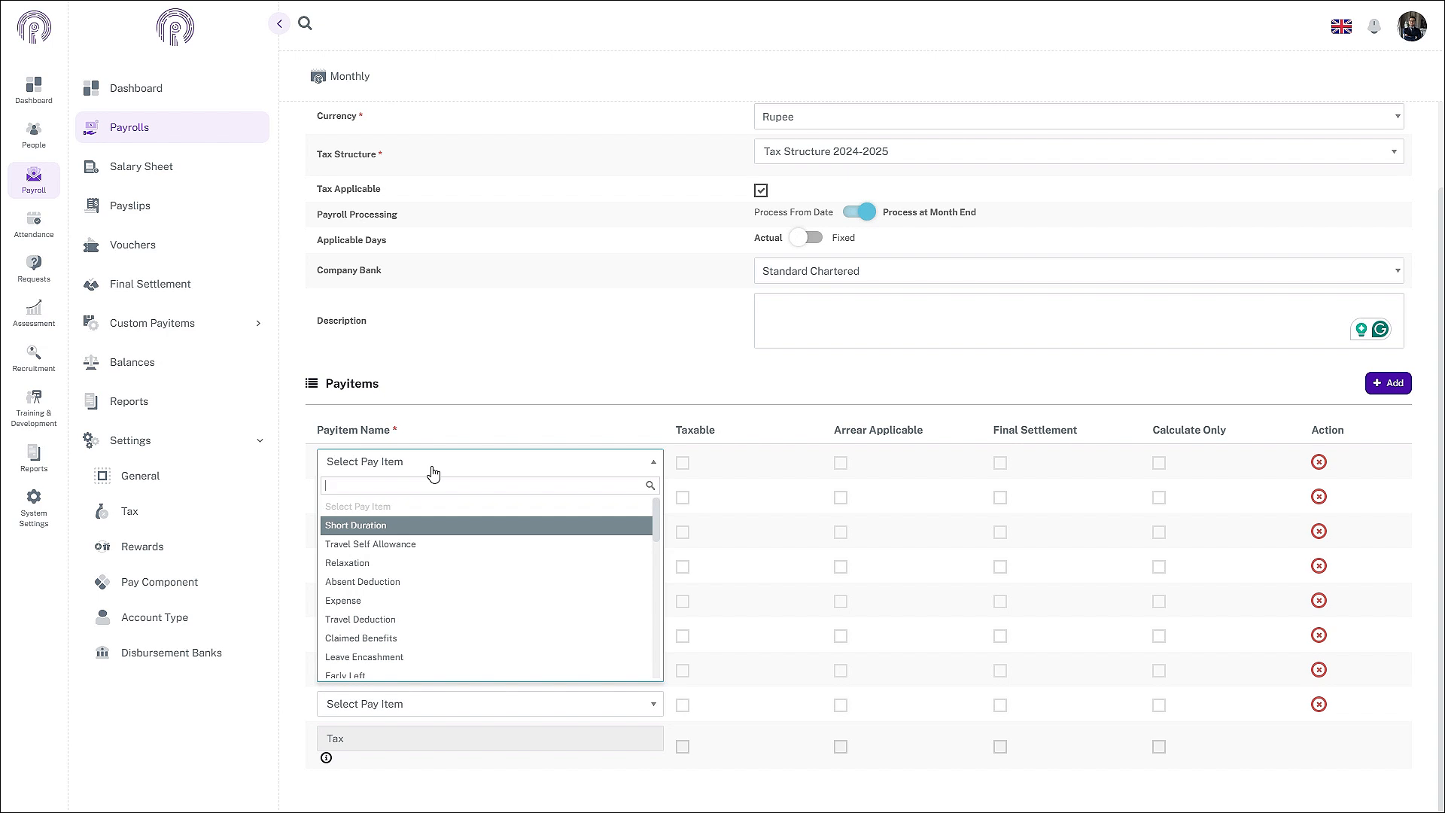
{"action": "type", "text": "Basi"}
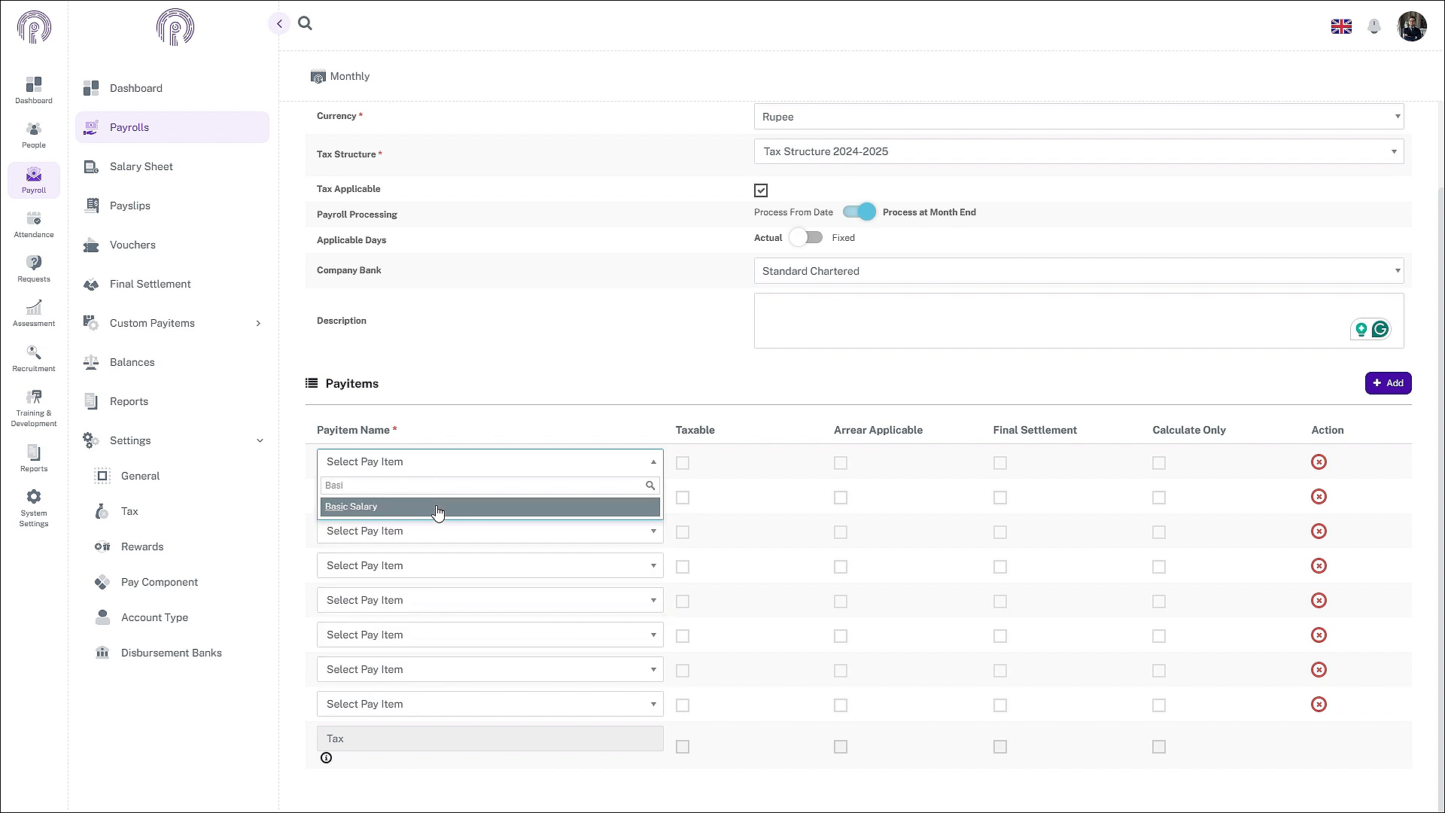
{"action": "left_click", "coordinate": [435, 507]}
{"action": "left_click", "coordinate": [436, 509]}
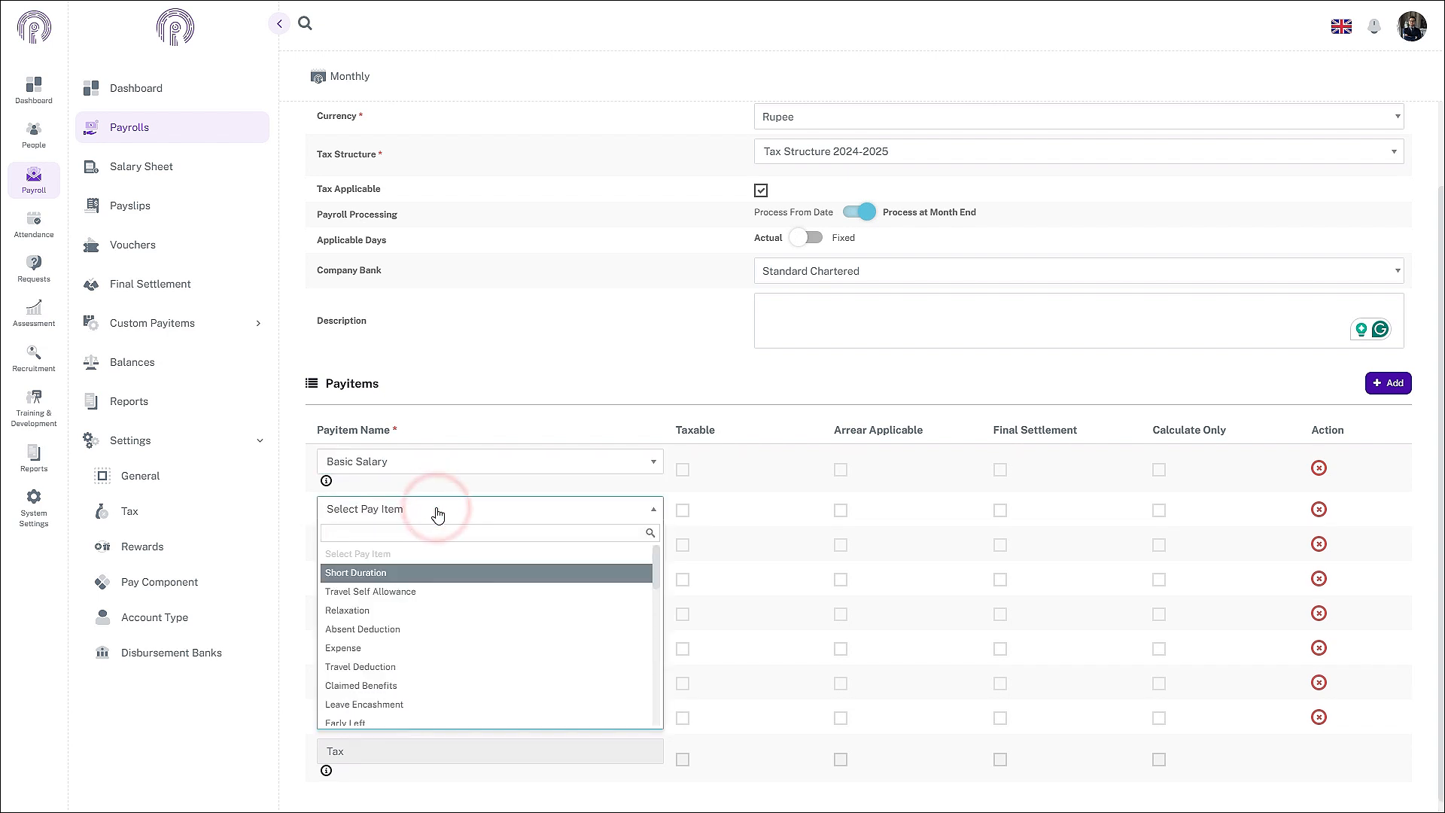
{"action": "left_click", "coordinate": [437, 509]}
{"action": "left_click", "coordinate": [437, 509]}
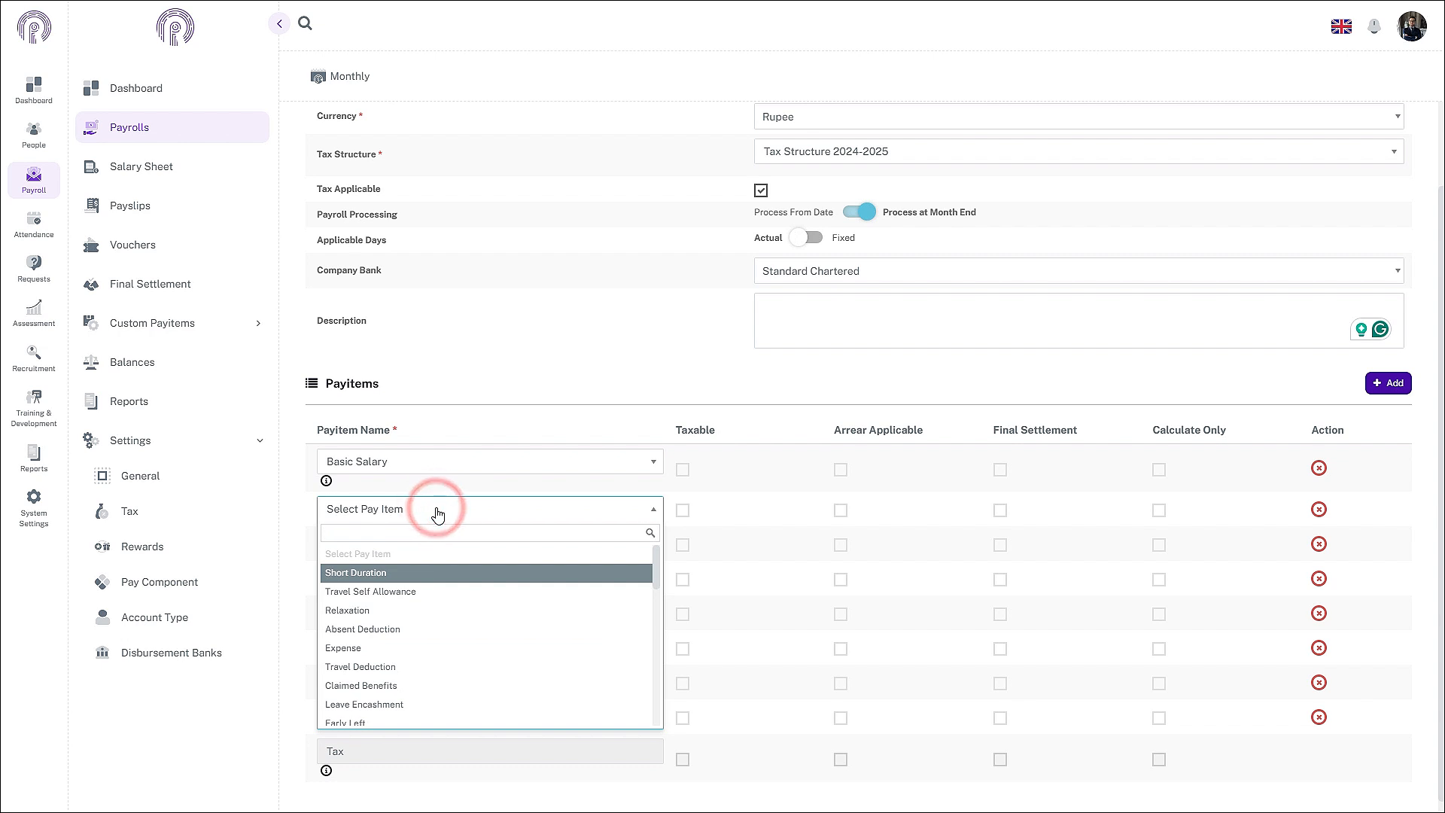
{"action": "type", "text": "Medi"}
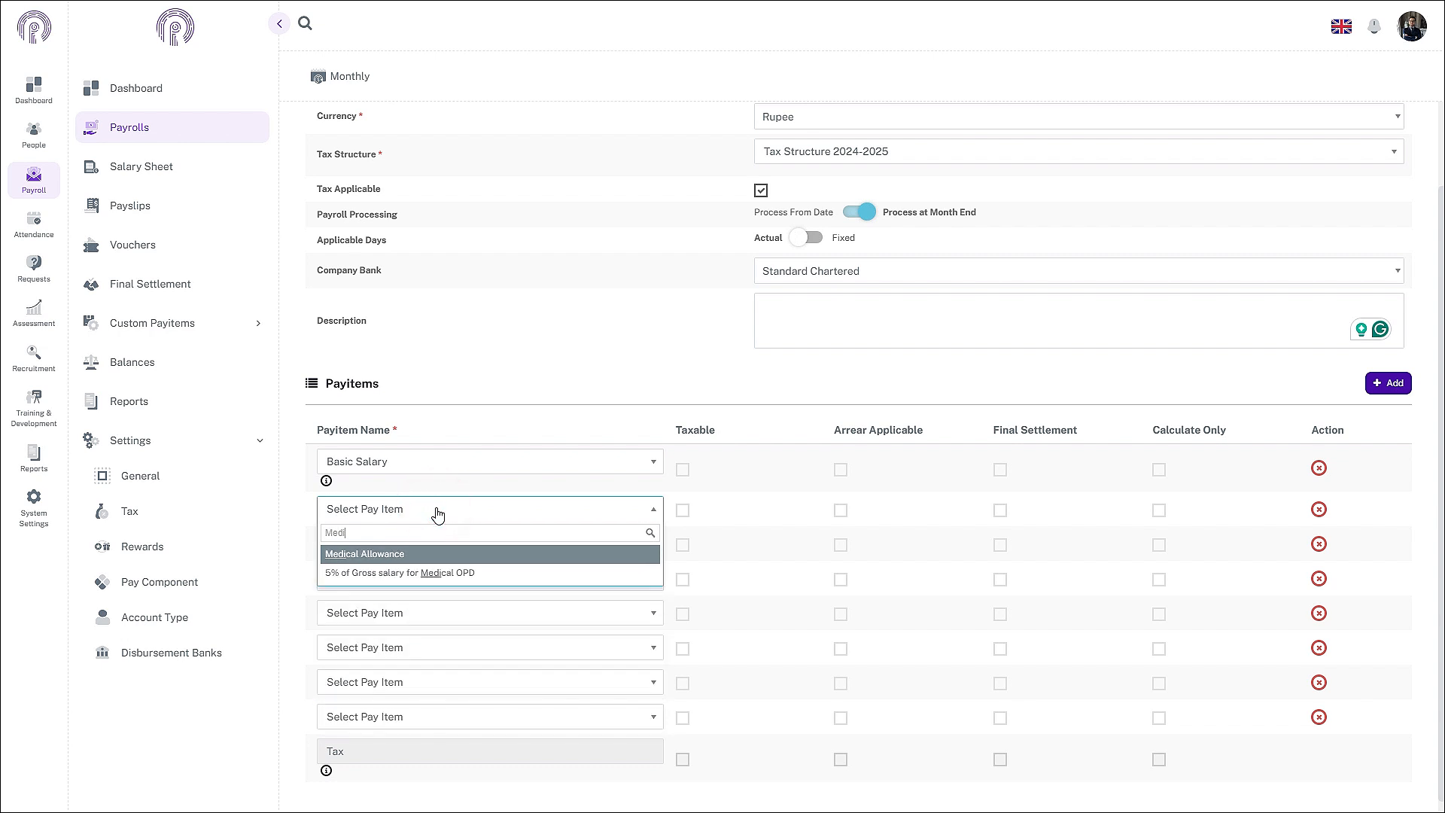
{"action": "left_click", "coordinate": [428, 554]}
{"action": "left_click", "coordinate": [414, 557]}
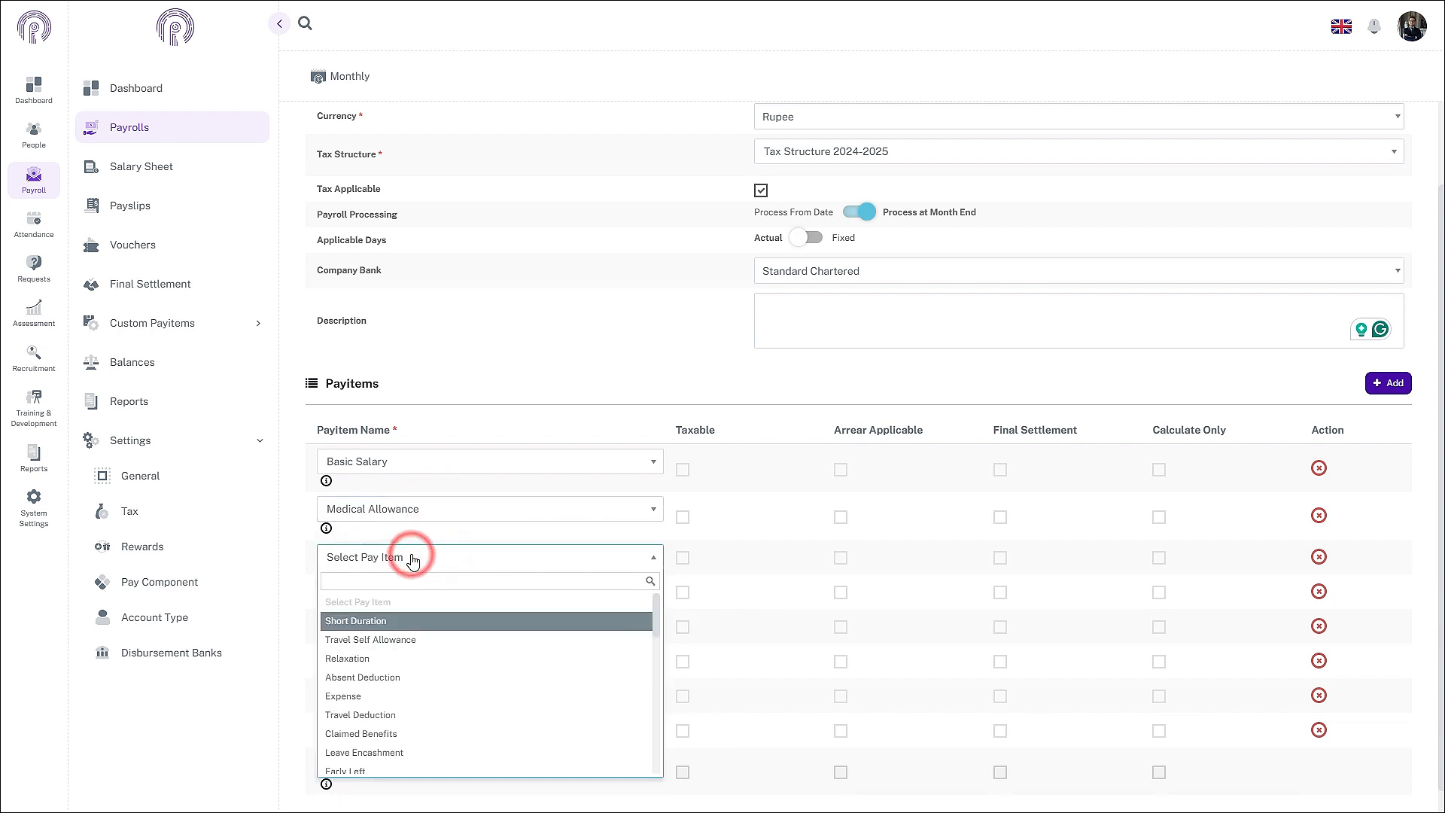
{"action": "type", "text": "COLA"}
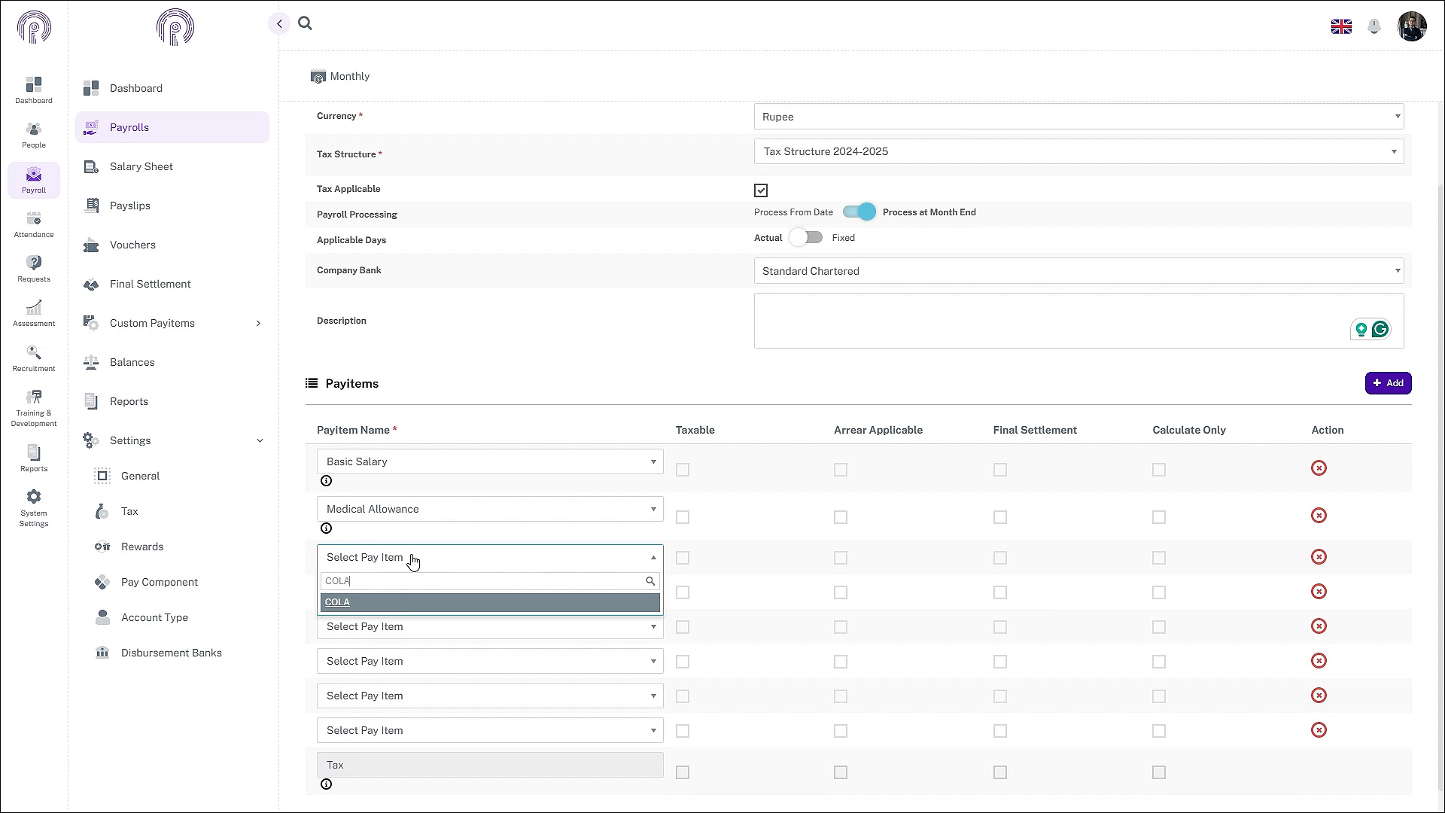
{"action": "left_click", "coordinate": [354, 600]}
Step: Fill rows four to six with Internet Allowance, 5% of Gross salary for Medical OPD, and 3000 For Gym
{"action": "left_click", "coordinate": [364, 602]}
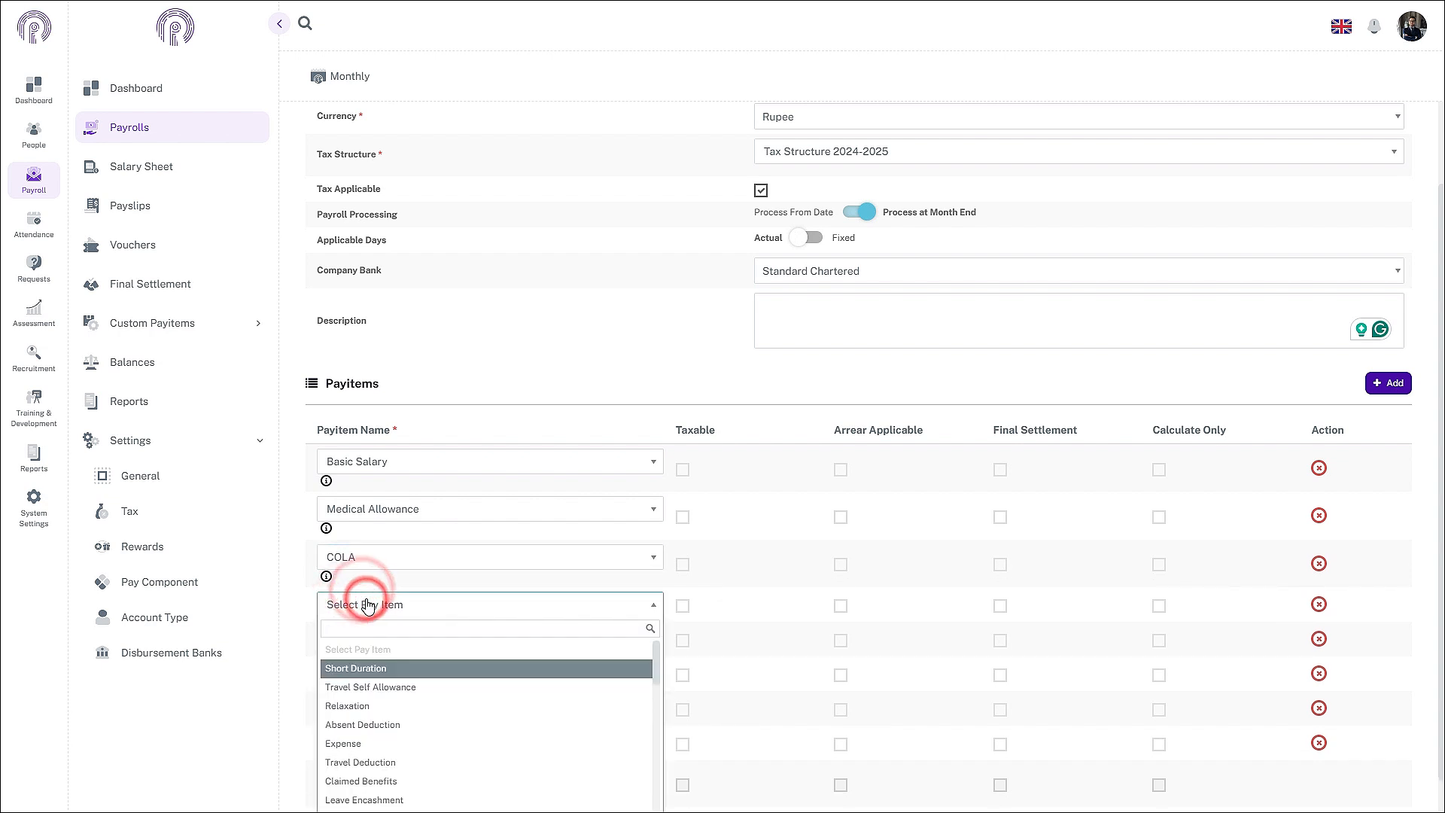
{"action": "type", "text": "Inte"}
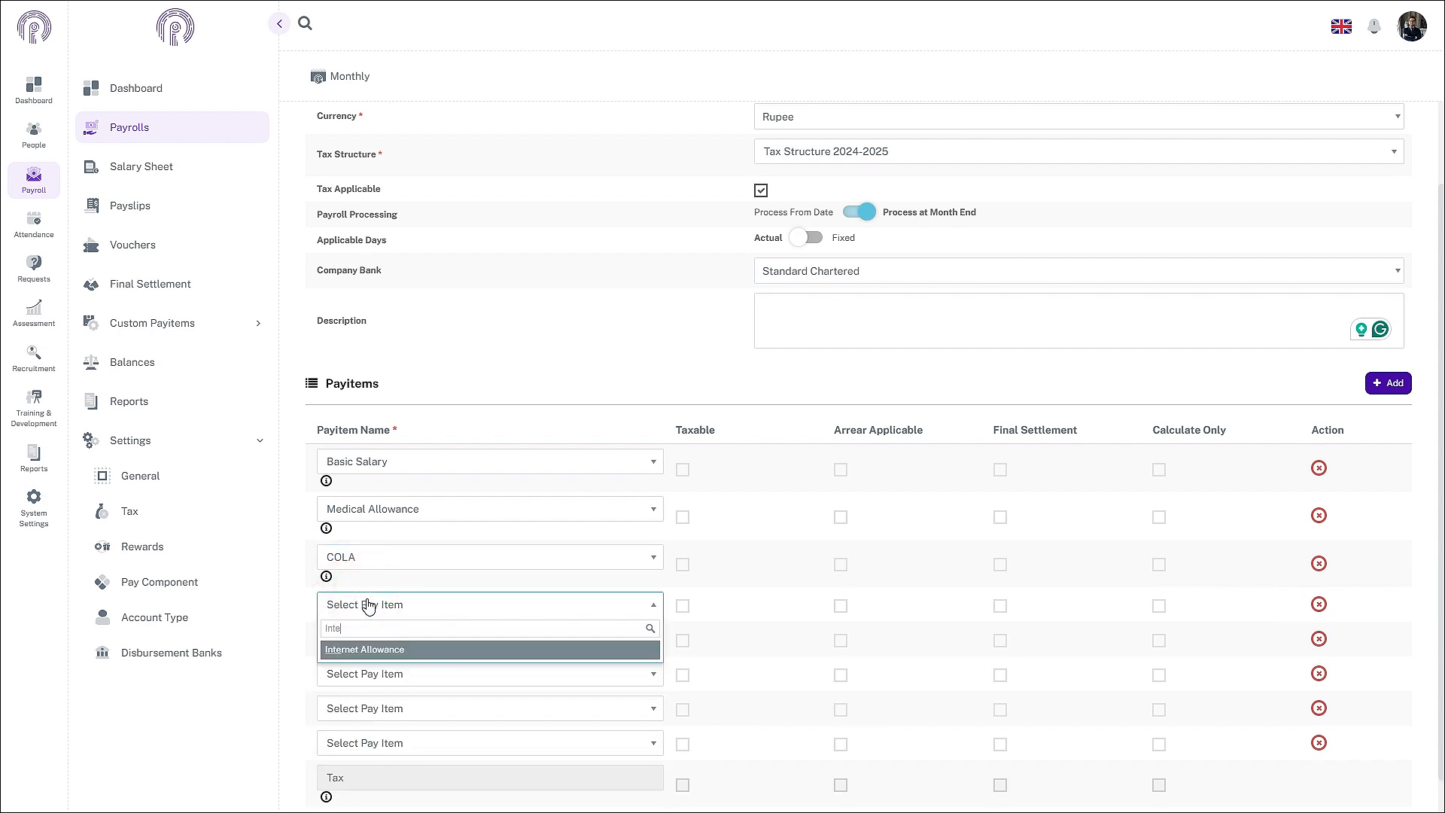
{"action": "left_click", "coordinate": [413, 646]}
{"action": "left_click", "coordinate": [415, 647]}
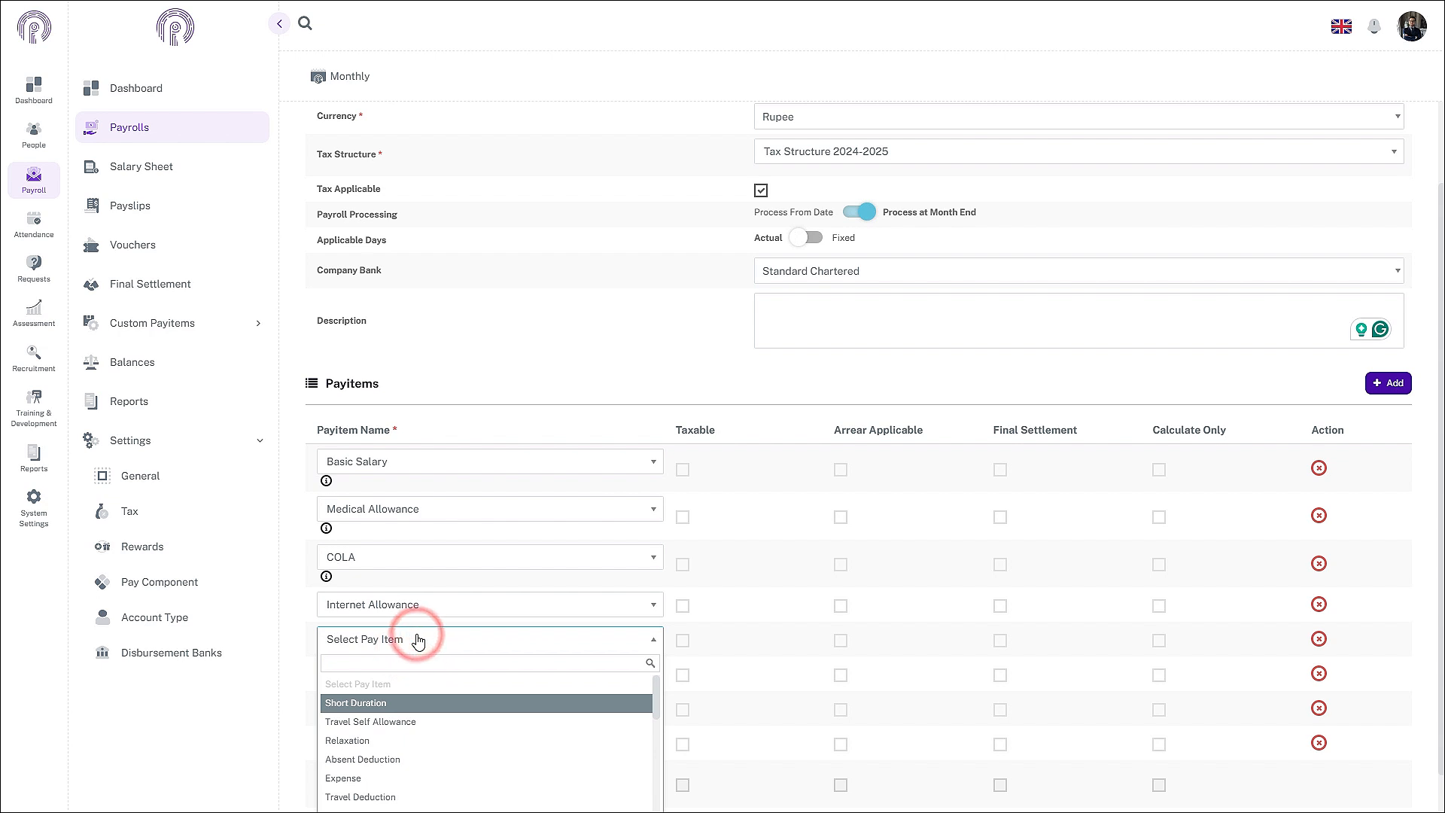
{"action": "type", "text": "5%"}
{"action": "left_click", "coordinate": [388, 684]}
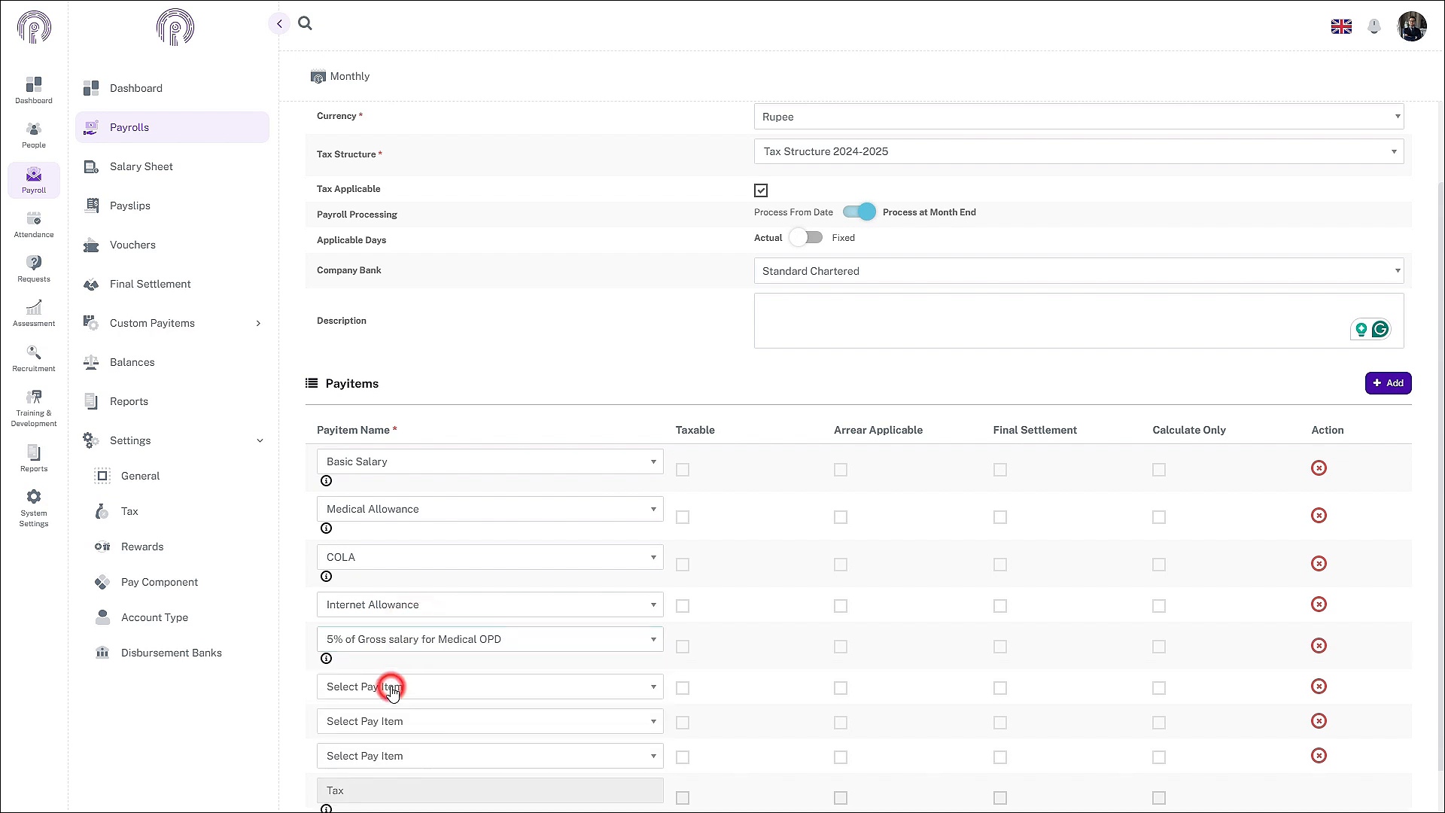
{"action": "left_click", "coordinate": [397, 688]}
{"action": "type", "text": "300"}
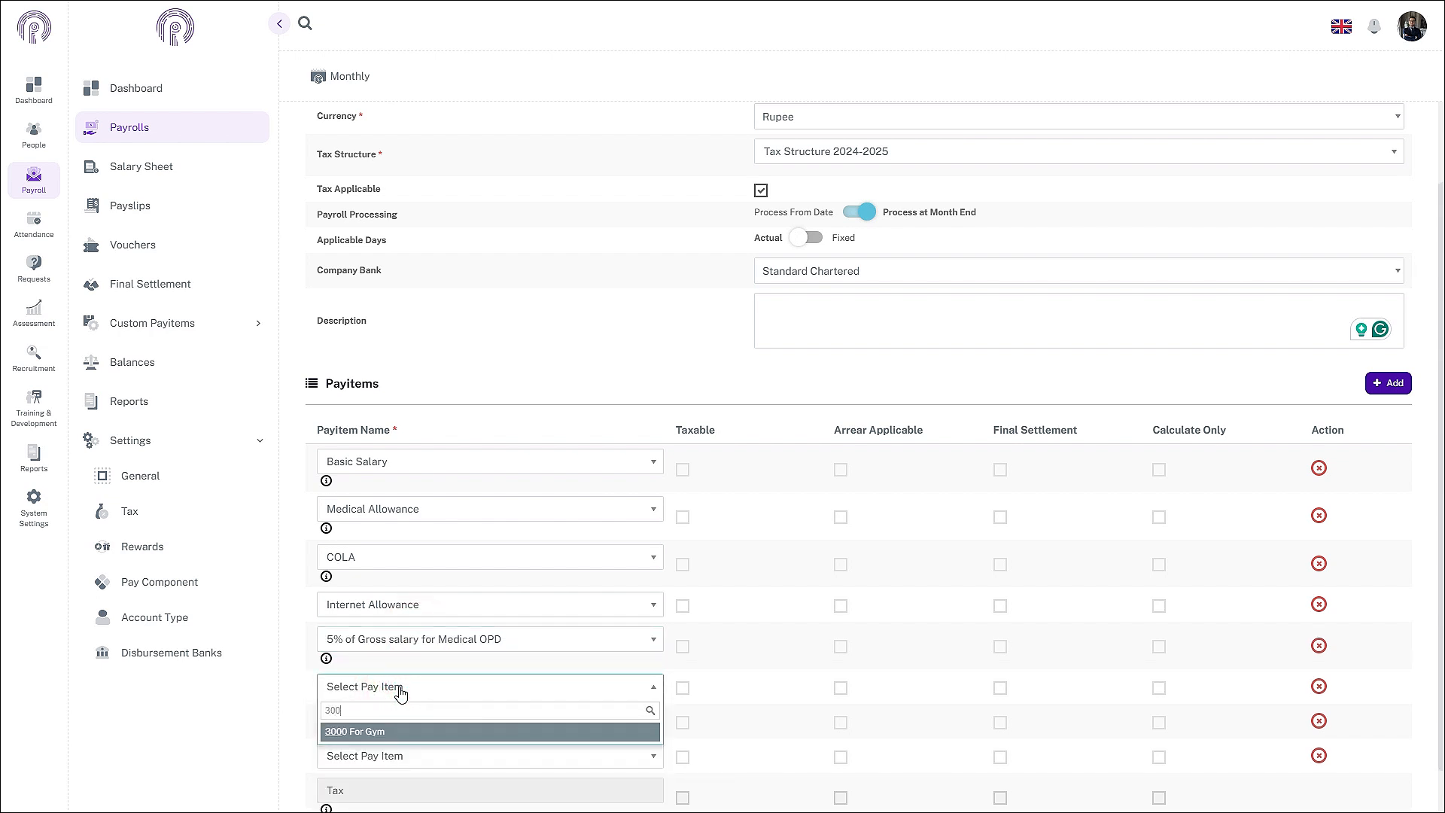
{"action": "left_click", "coordinate": [399, 743]}
Step: Fill rows seven and eight with Sales Commission and Bonus on Sales
{"action": "left_click", "coordinate": [397, 734]}
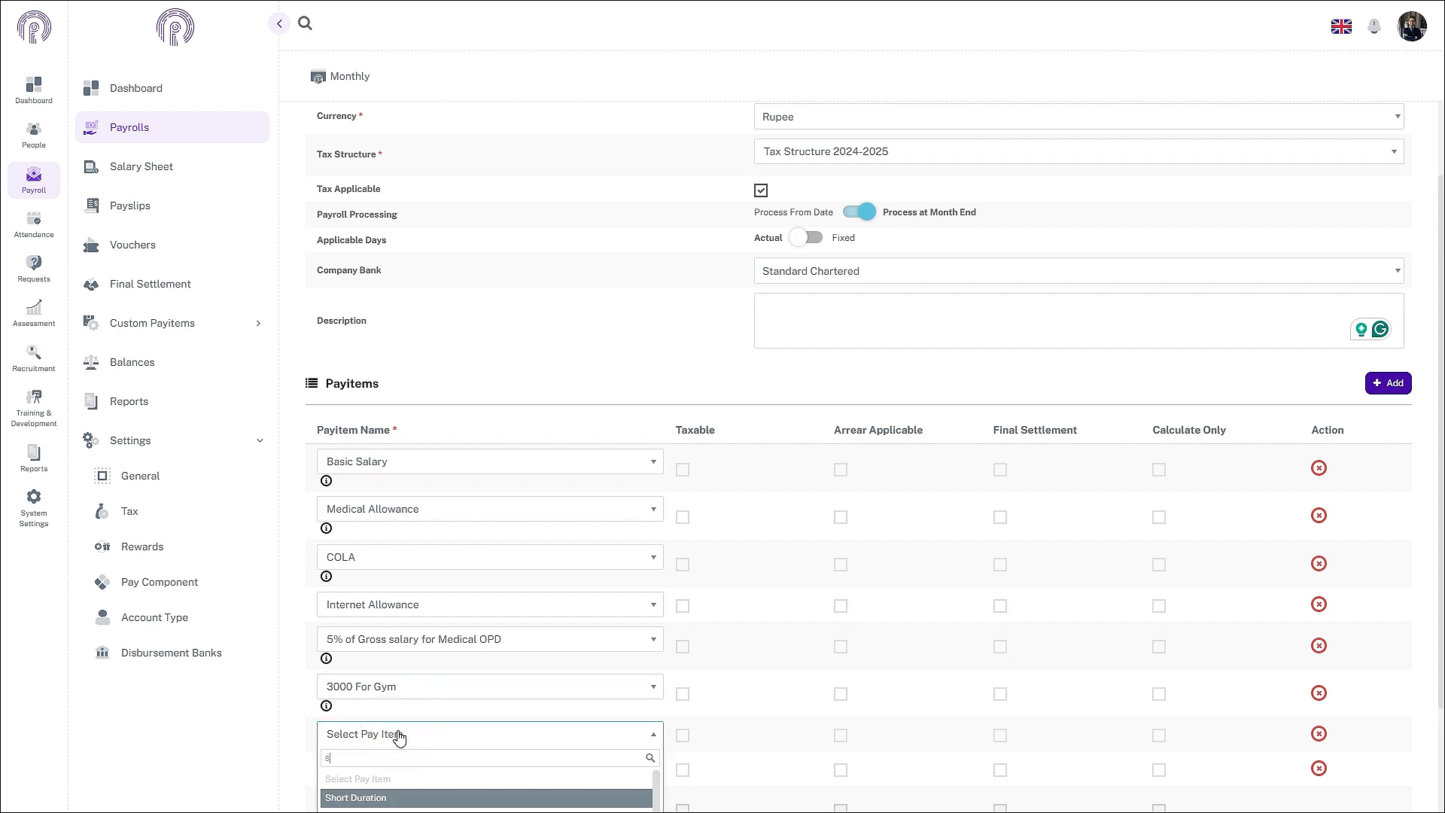
{"action": "type", "text": "sal"}
{"action": "scroll", "coordinate": [440, 741], "scroll_direction": "down", "scroll_amount": 2}
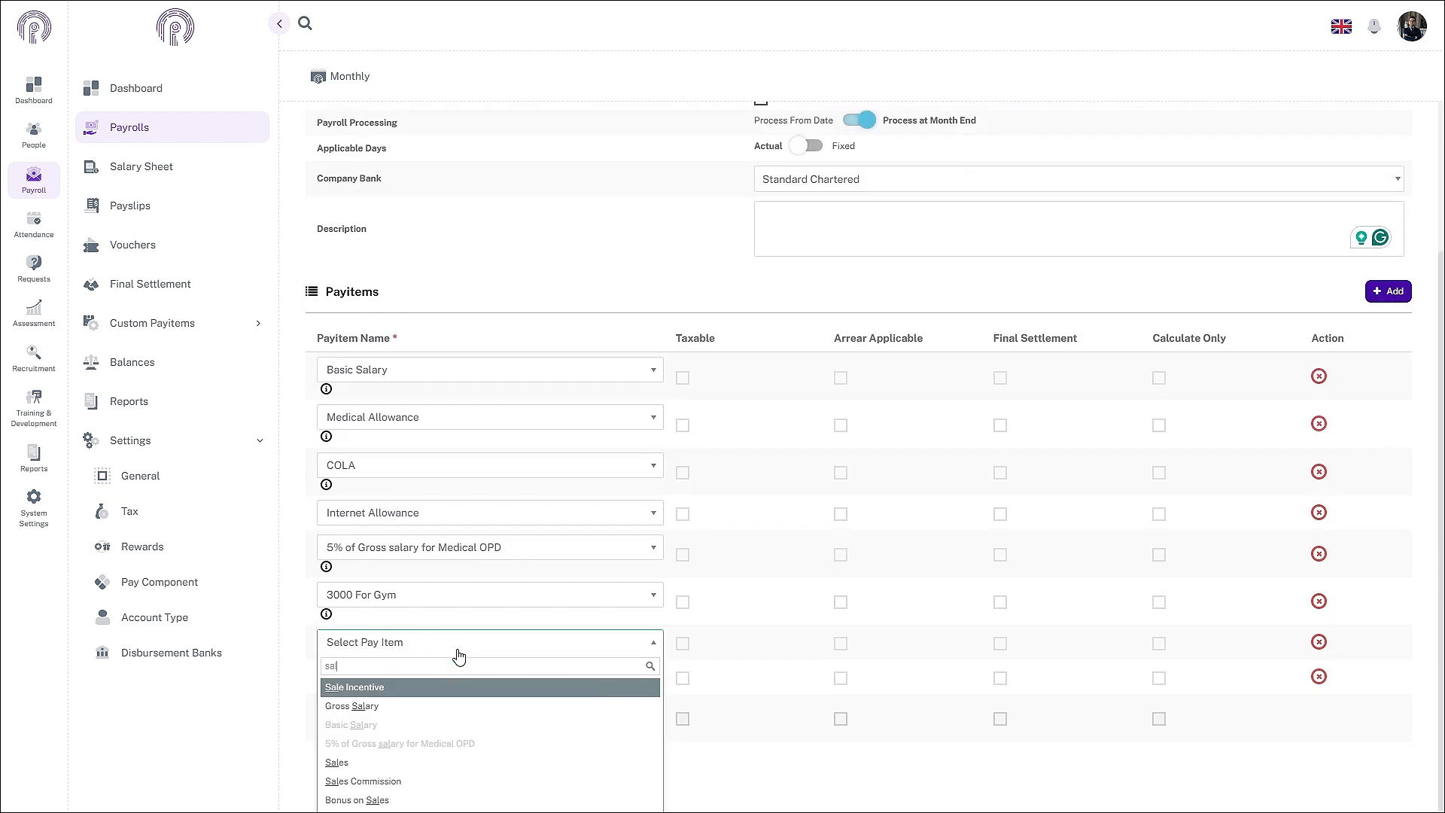
{"action": "left_click", "coordinate": [379, 776]}
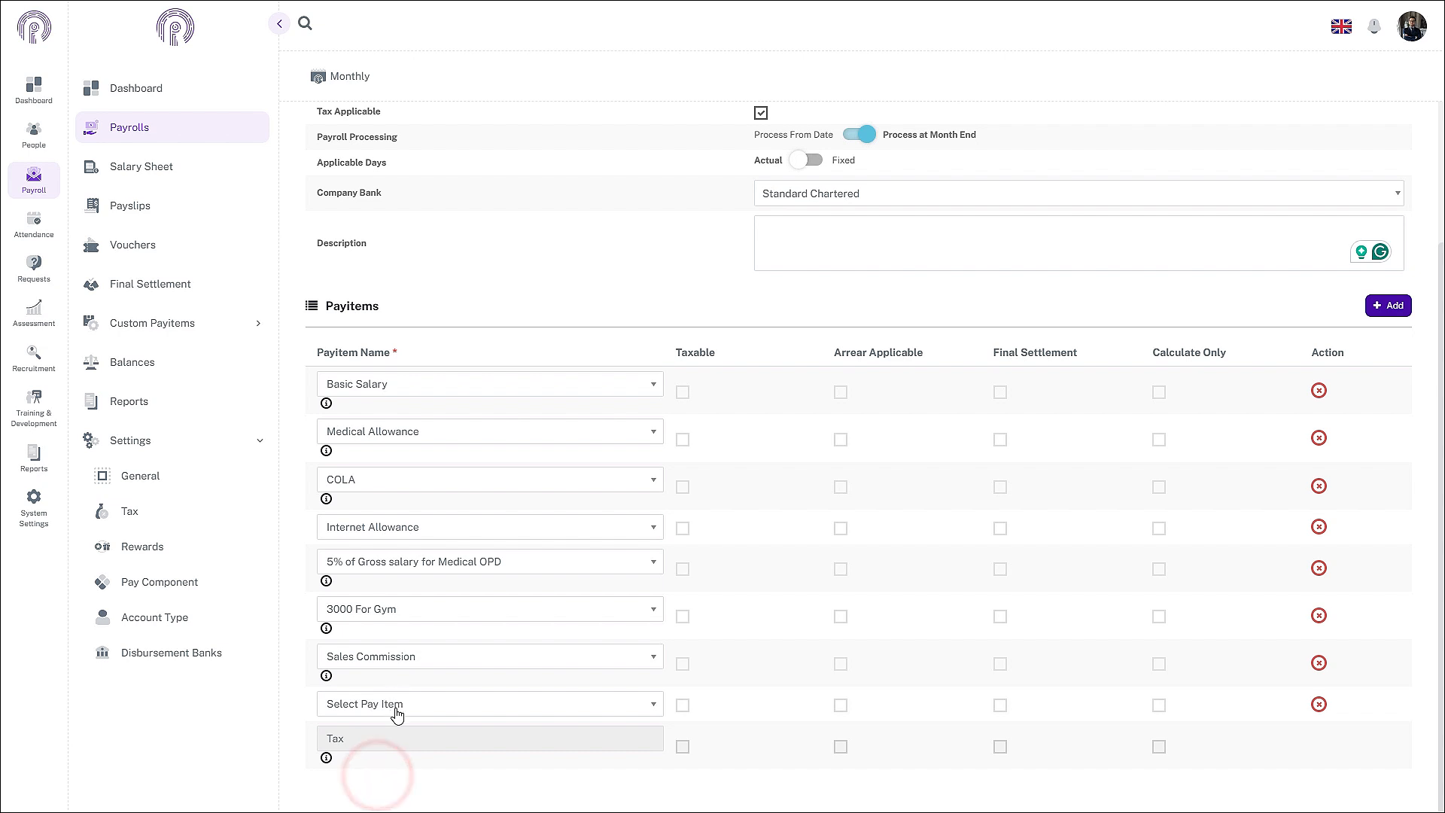
{"action": "left_click", "coordinate": [392, 704]}
{"action": "scroll", "coordinate": [428, 741], "scroll_direction": "down", "scroll_amount": 3}
{"action": "type", "text": "bonus"}
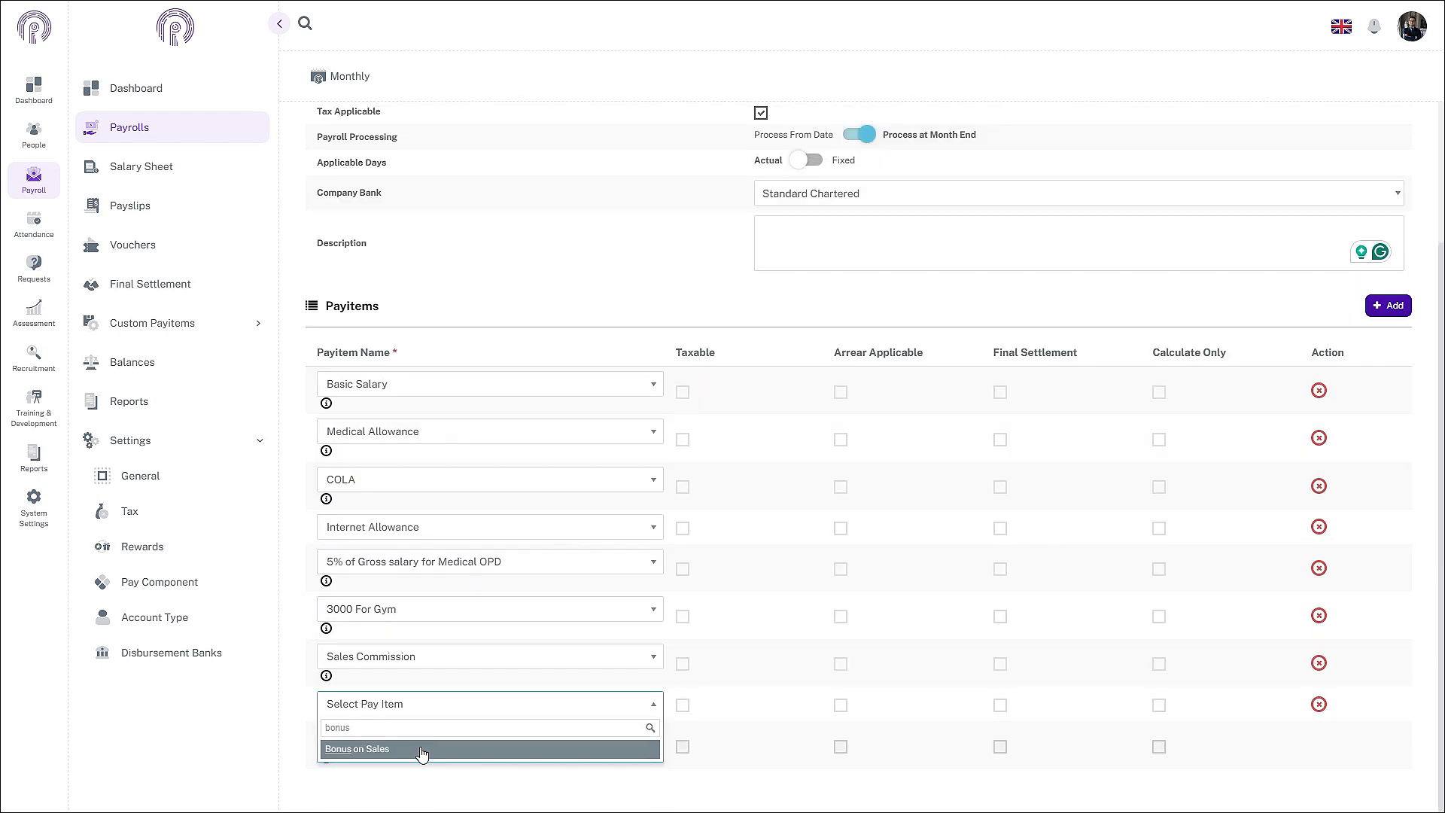
{"action": "left_click", "coordinate": [422, 751]}
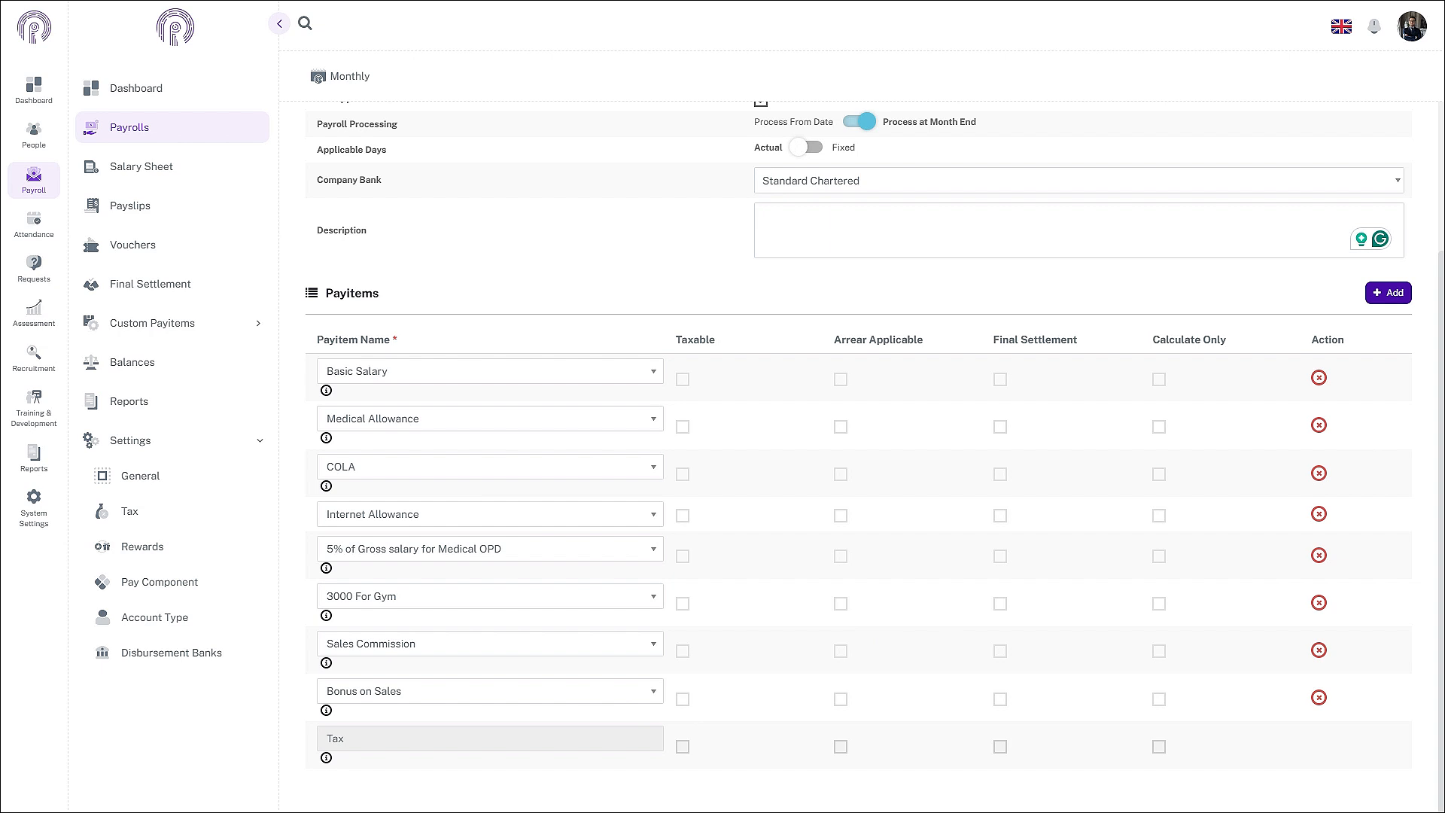
{"action": "scroll", "coordinate": [516, 667], "scroll_direction": "up", "scroll_amount": 1}
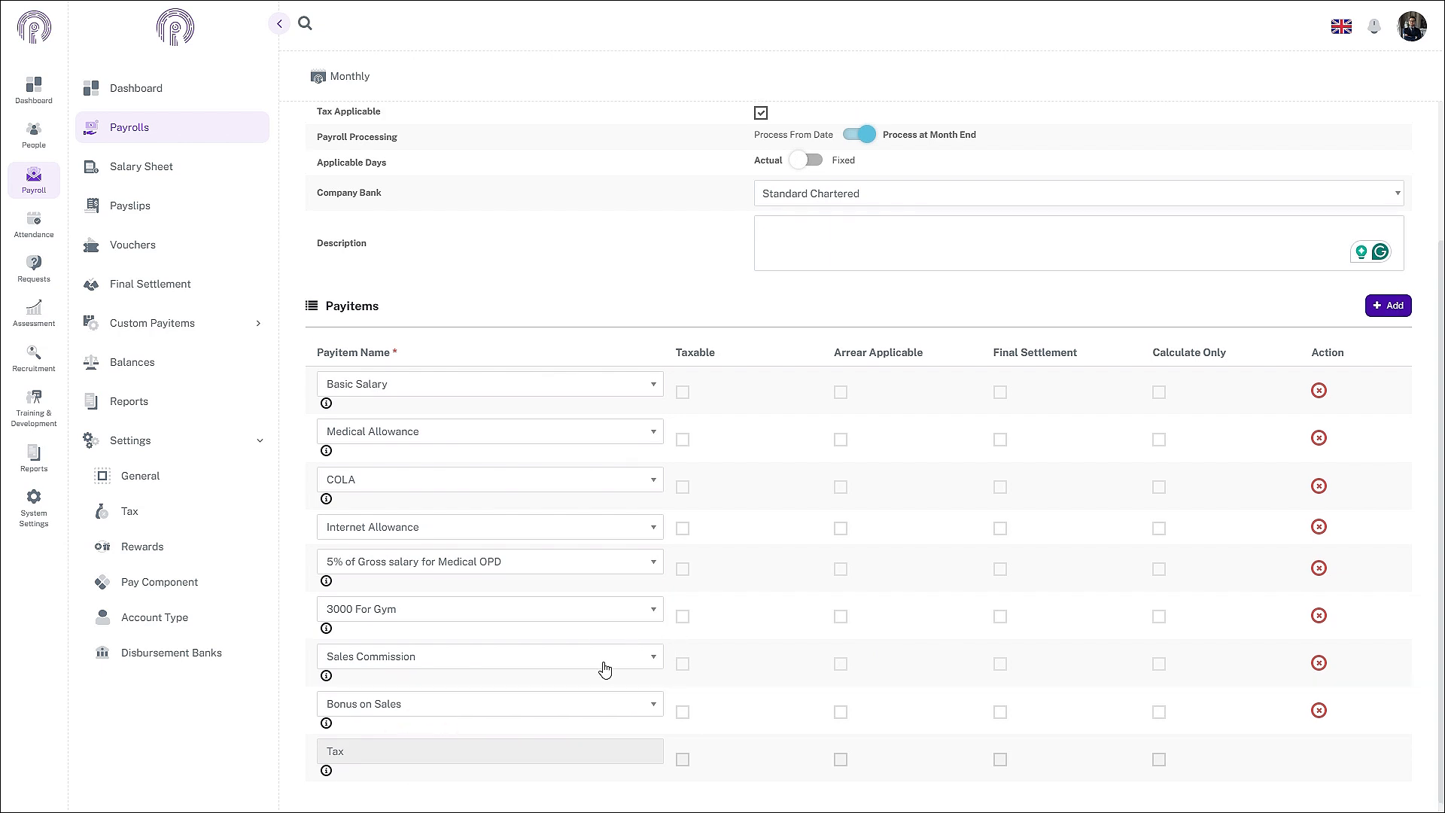
{"action": "scroll", "coordinate": [581, 739], "scroll_direction": "down", "scroll_amount": 1}
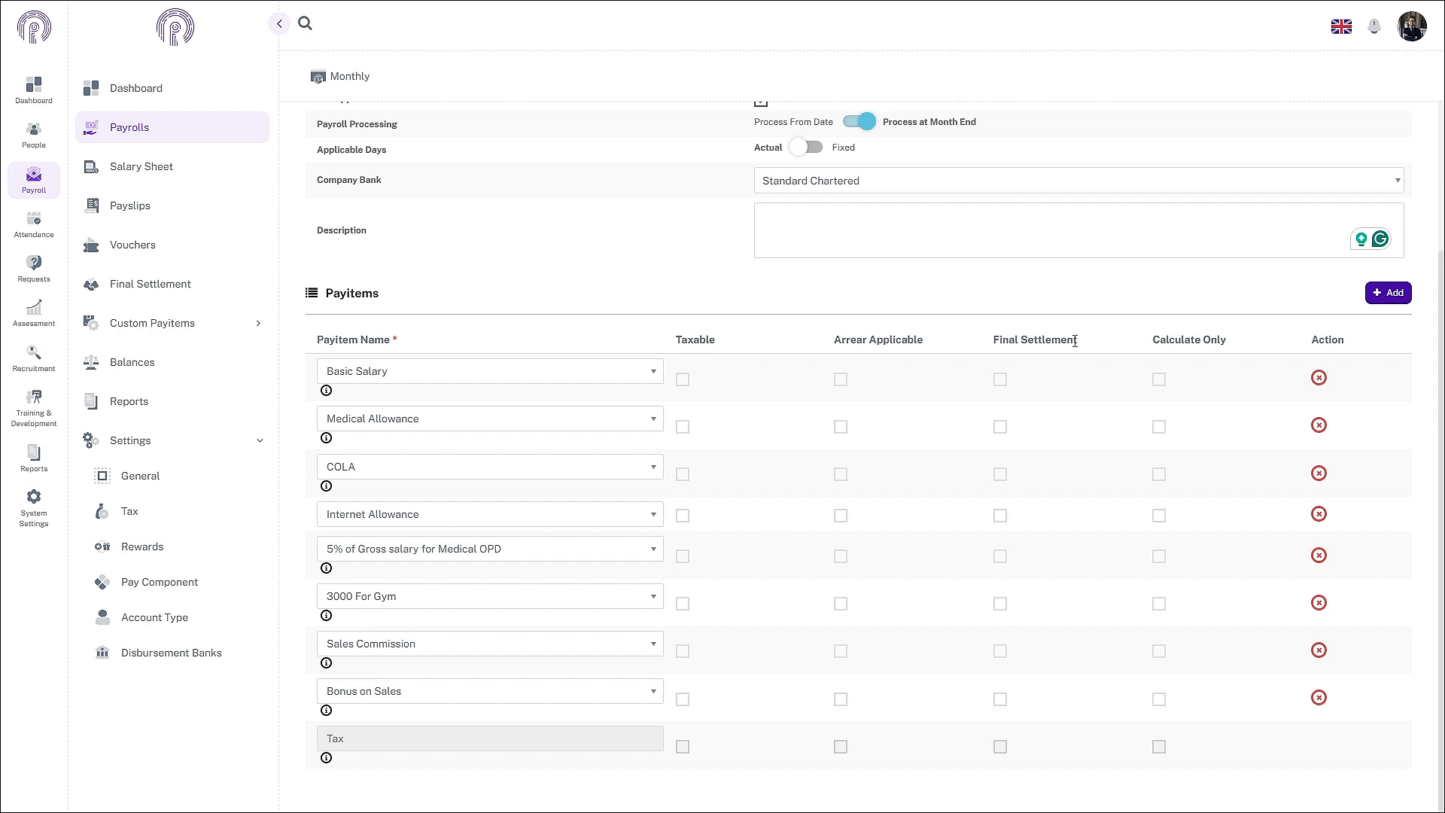
Step: Tick Taxable for Basic Salary, COLA, Sales Commission and Bonus on Sales
{"action": "left_click", "coordinate": [683, 381]}
{"action": "left_click", "coordinate": [683, 474]}
{"action": "left_click", "coordinate": [682, 651]}
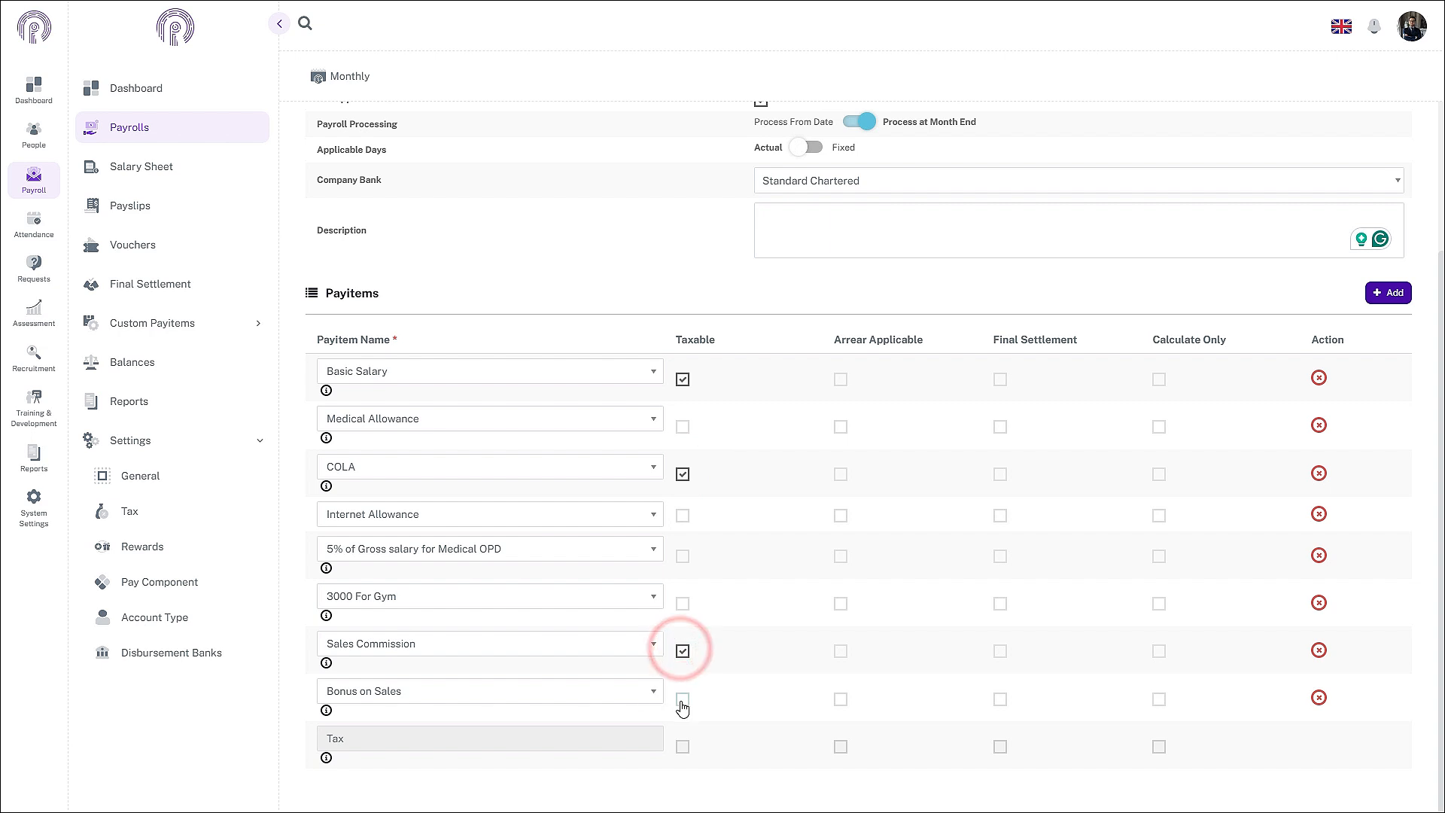
{"action": "left_click", "coordinate": [683, 699]}
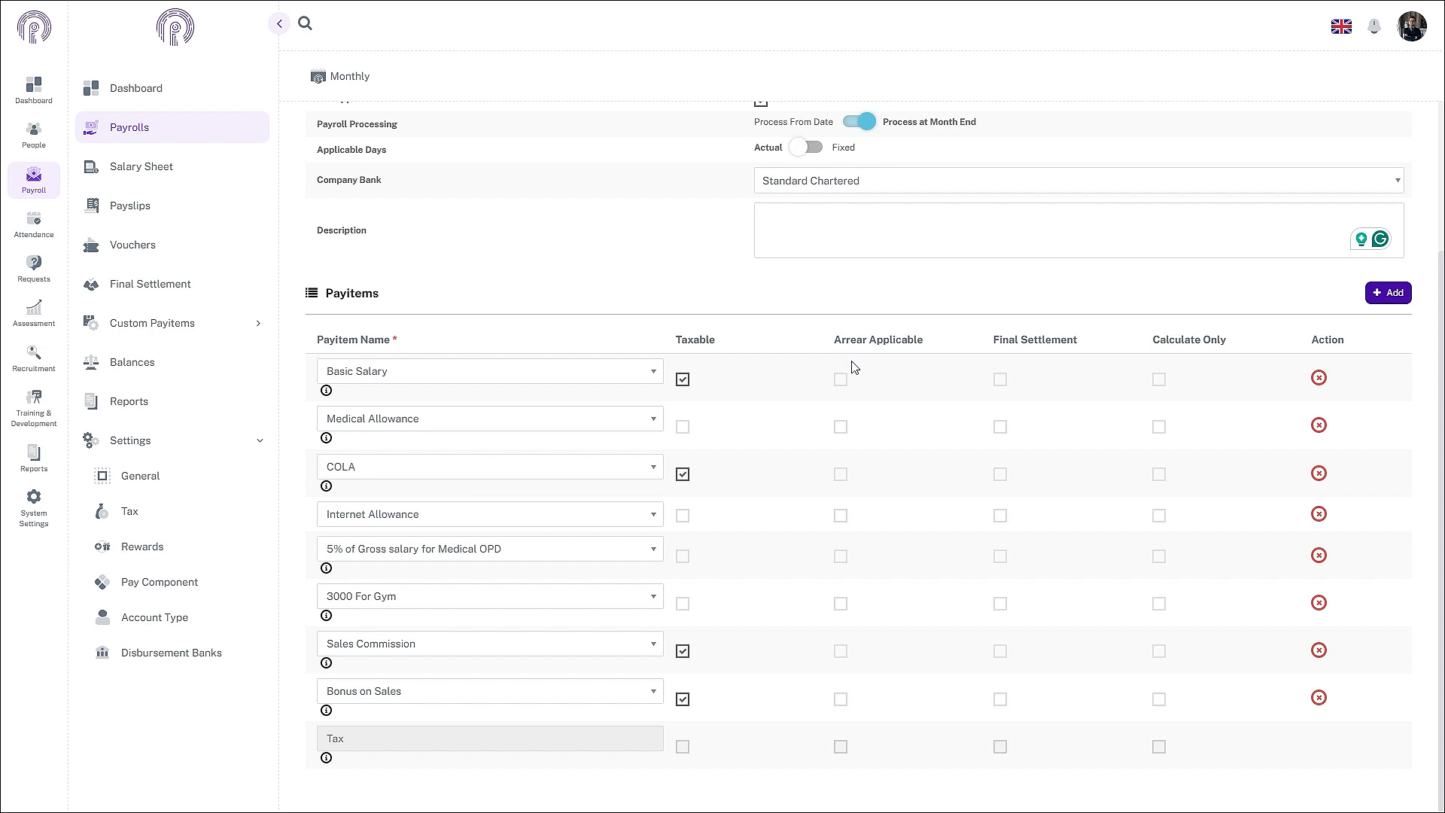
Step: Allow arrears on Basic Salary and COLA, and include the first five pay items in final settlement
{"action": "left_click", "coordinate": [841, 380]}
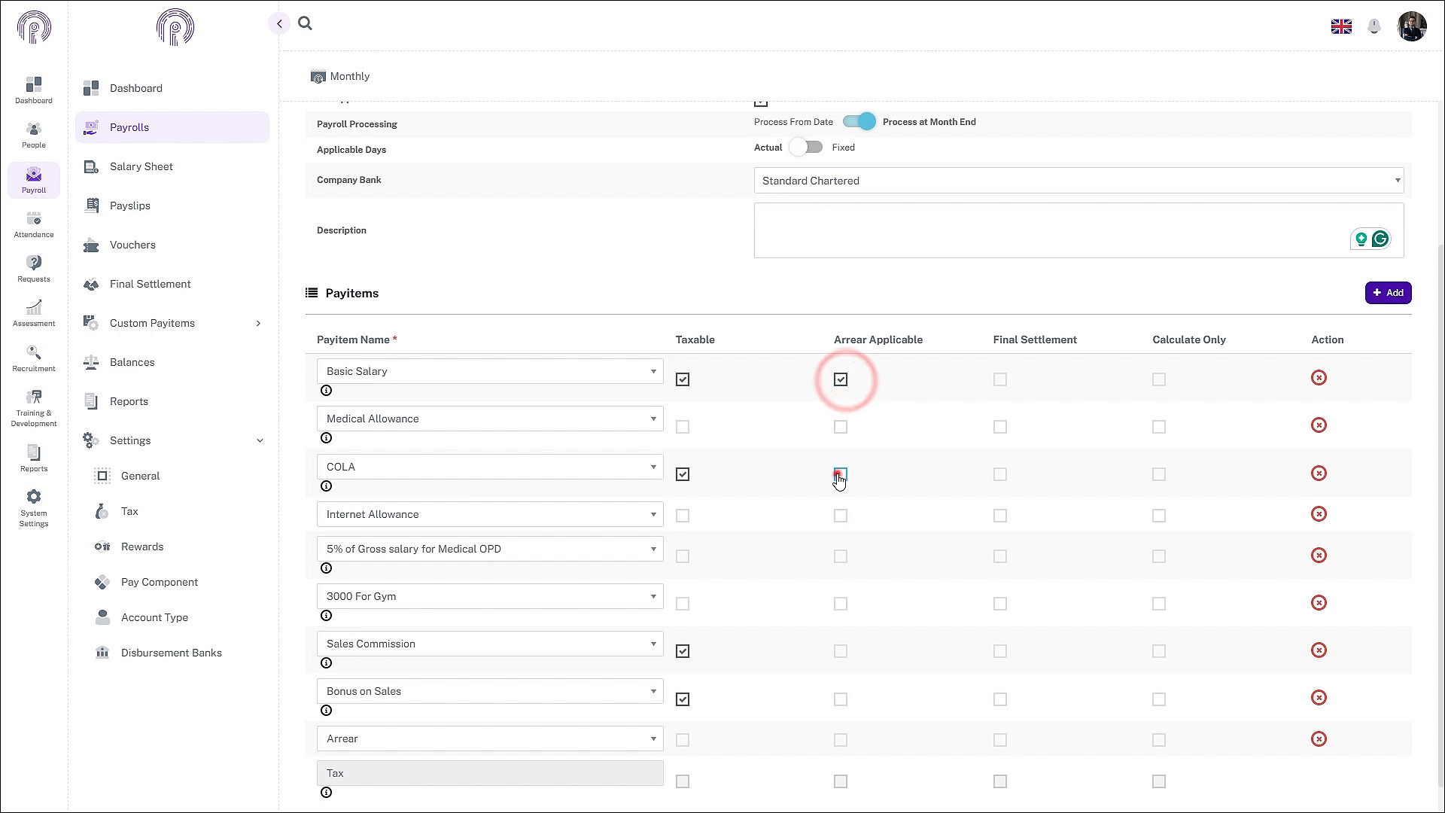
{"action": "left_click", "coordinate": [841, 474]}
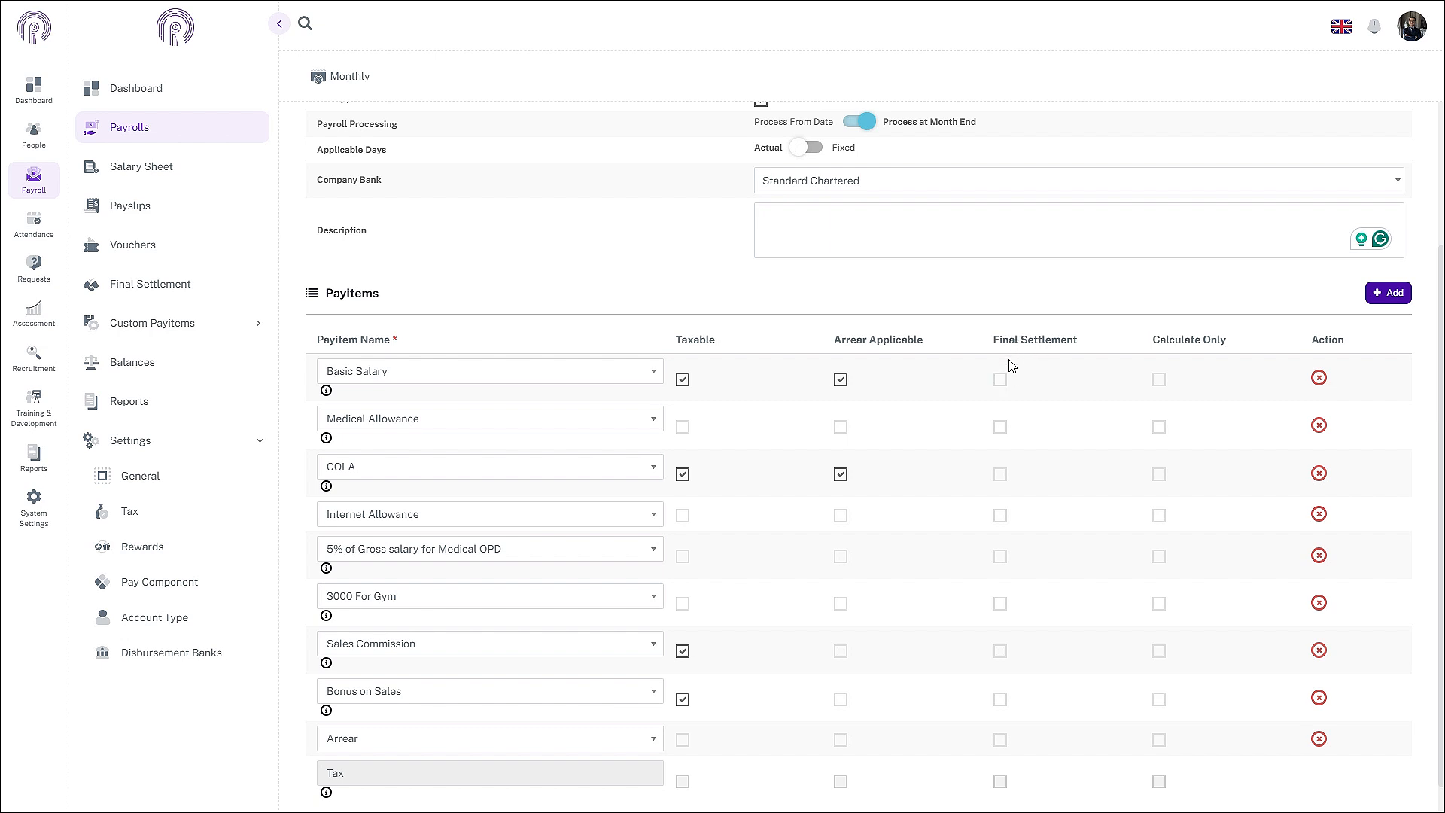
{"action": "left_click", "coordinate": [1001, 379]}
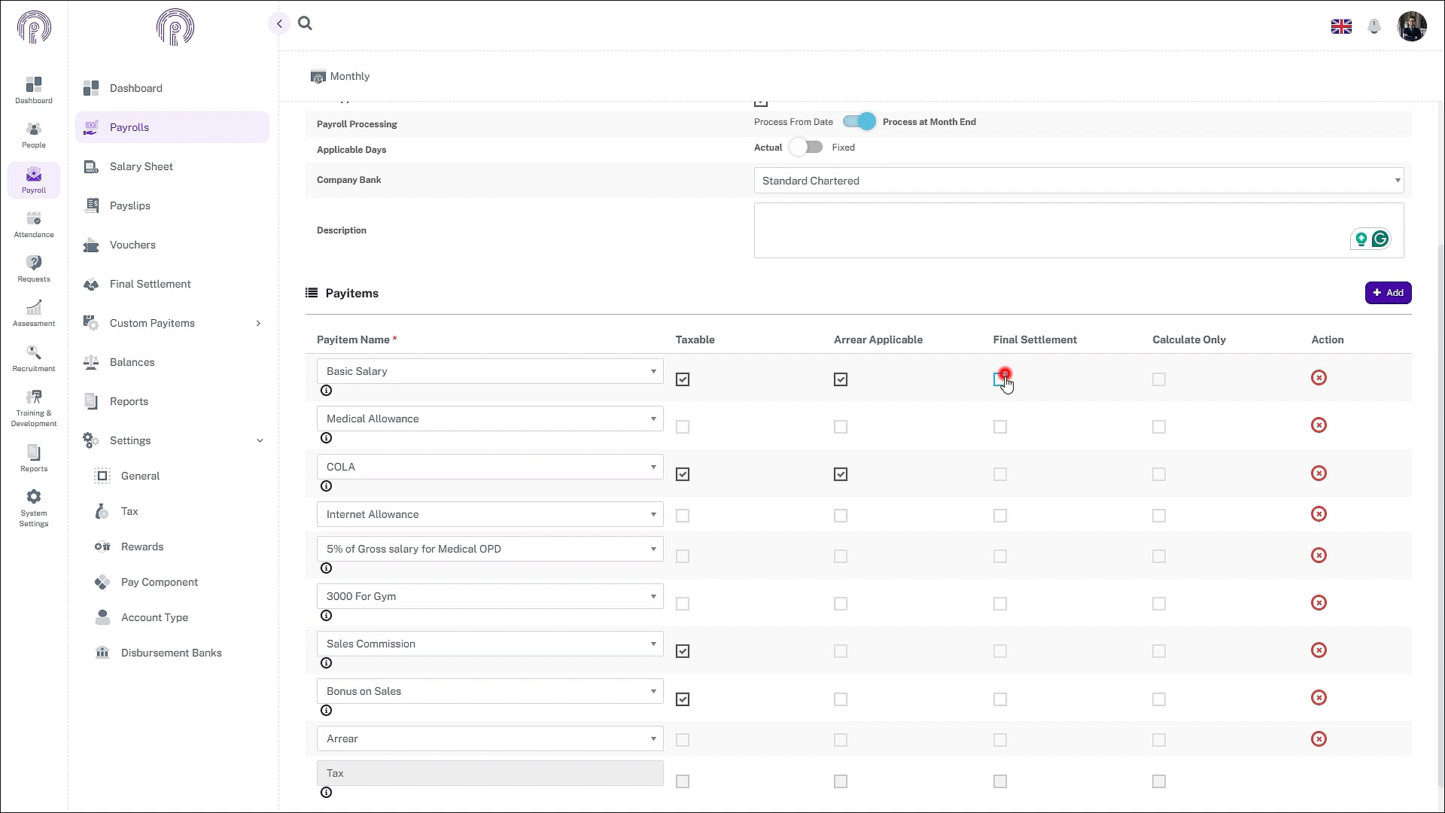
{"action": "left_click", "coordinate": [1001, 427]}
{"action": "left_click", "coordinate": [1000, 475]}
{"action": "left_click", "coordinate": [1000, 515]}
{"action": "left_click", "coordinate": [1000, 556]}
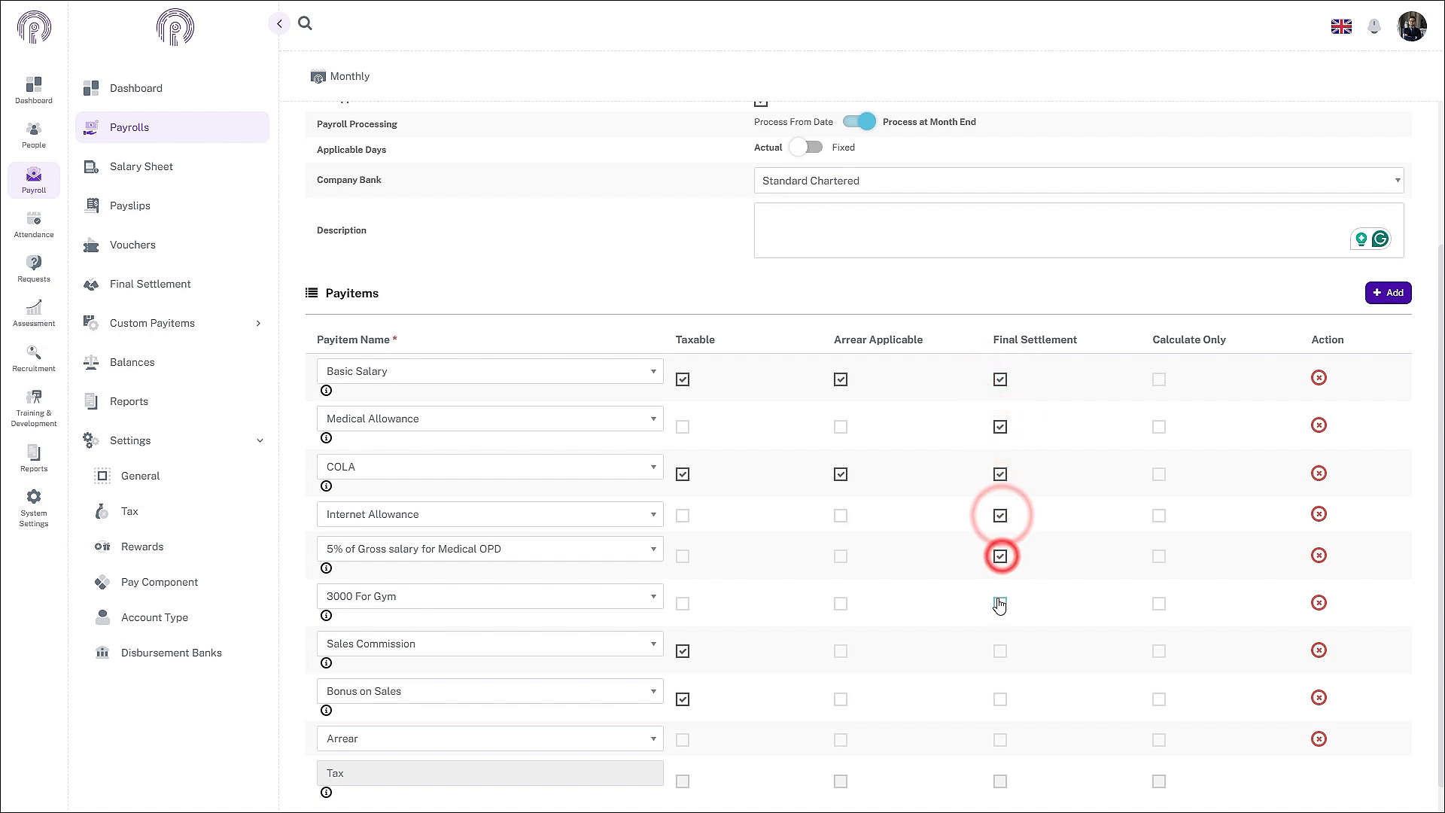
Step: Include the remaining pay items and Arrear in final settlement, and make Arrear taxable
{"action": "left_click", "coordinate": [1001, 603]}
{"action": "left_click", "coordinate": [1000, 653]}
{"action": "left_click", "coordinate": [1000, 699]}
{"action": "left_click", "coordinate": [1000, 740]}
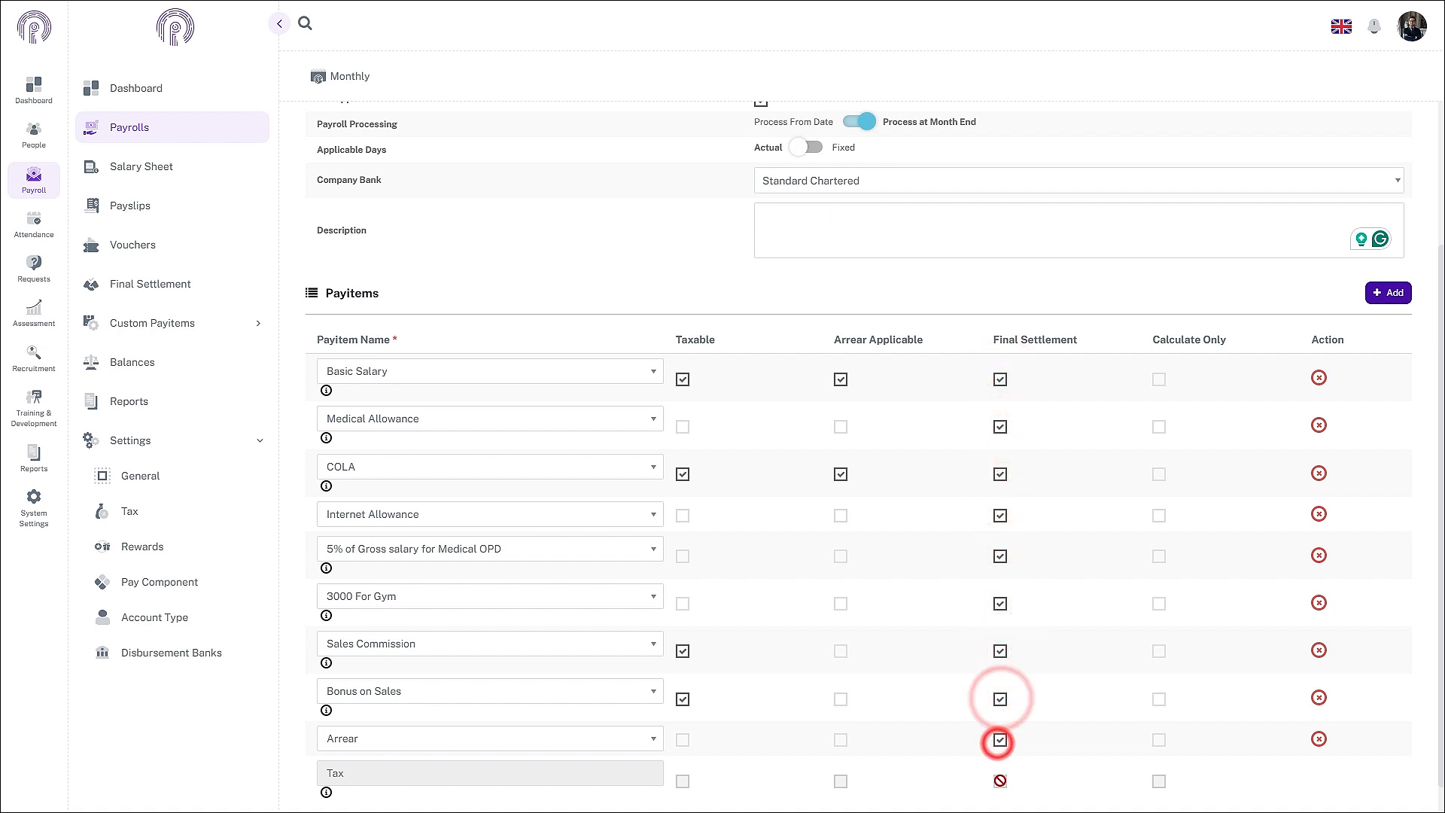
{"action": "left_click", "coordinate": [1000, 781]}
{"action": "left_click", "coordinate": [683, 739]}
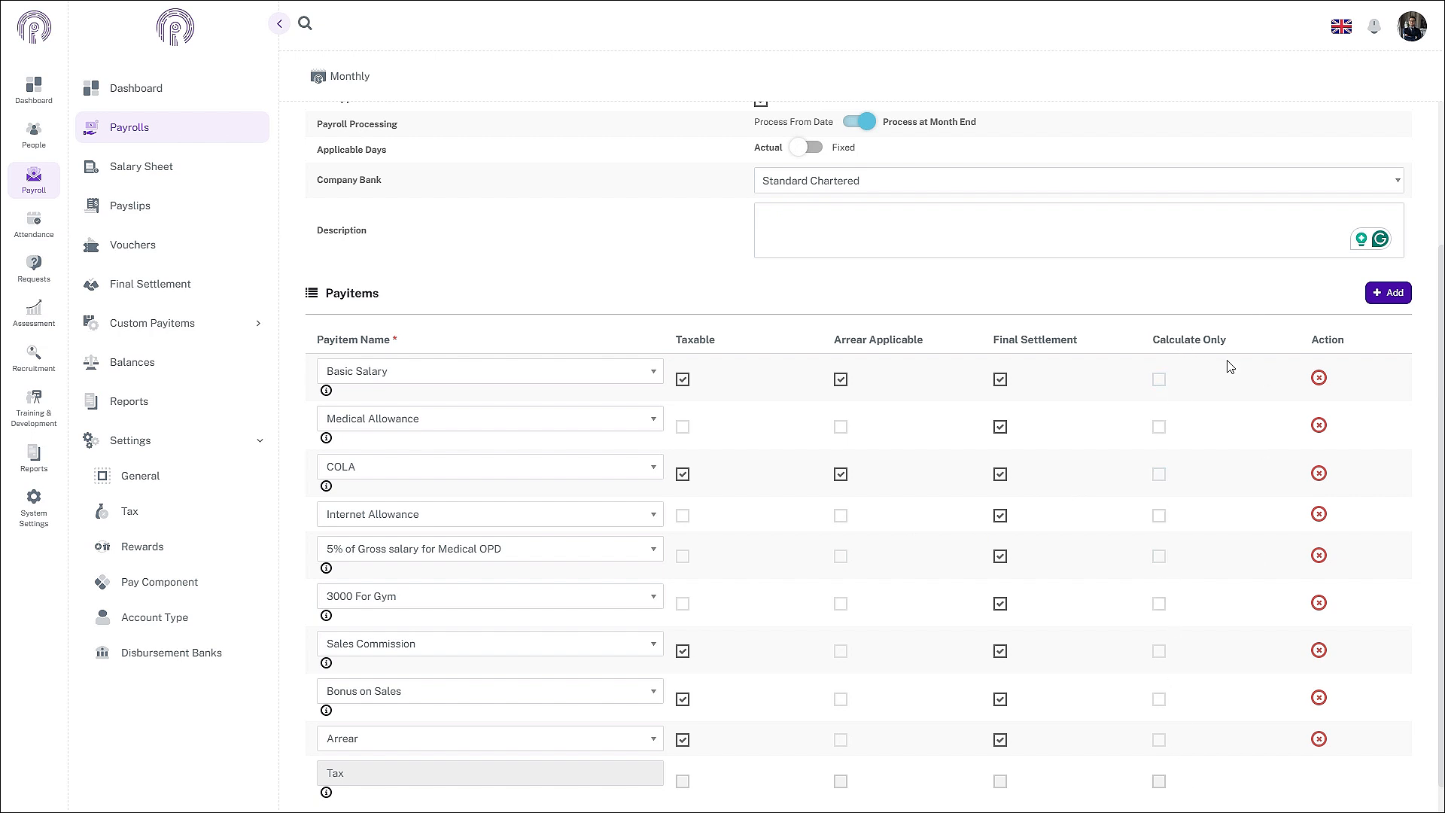
Step: Save General Payroll's pay item settings so it appears as PR-00002 under Monthly payrolls
{"action": "scroll", "coordinate": [1229, 367], "scroll_direction": "up", "scroll_amount": 3}
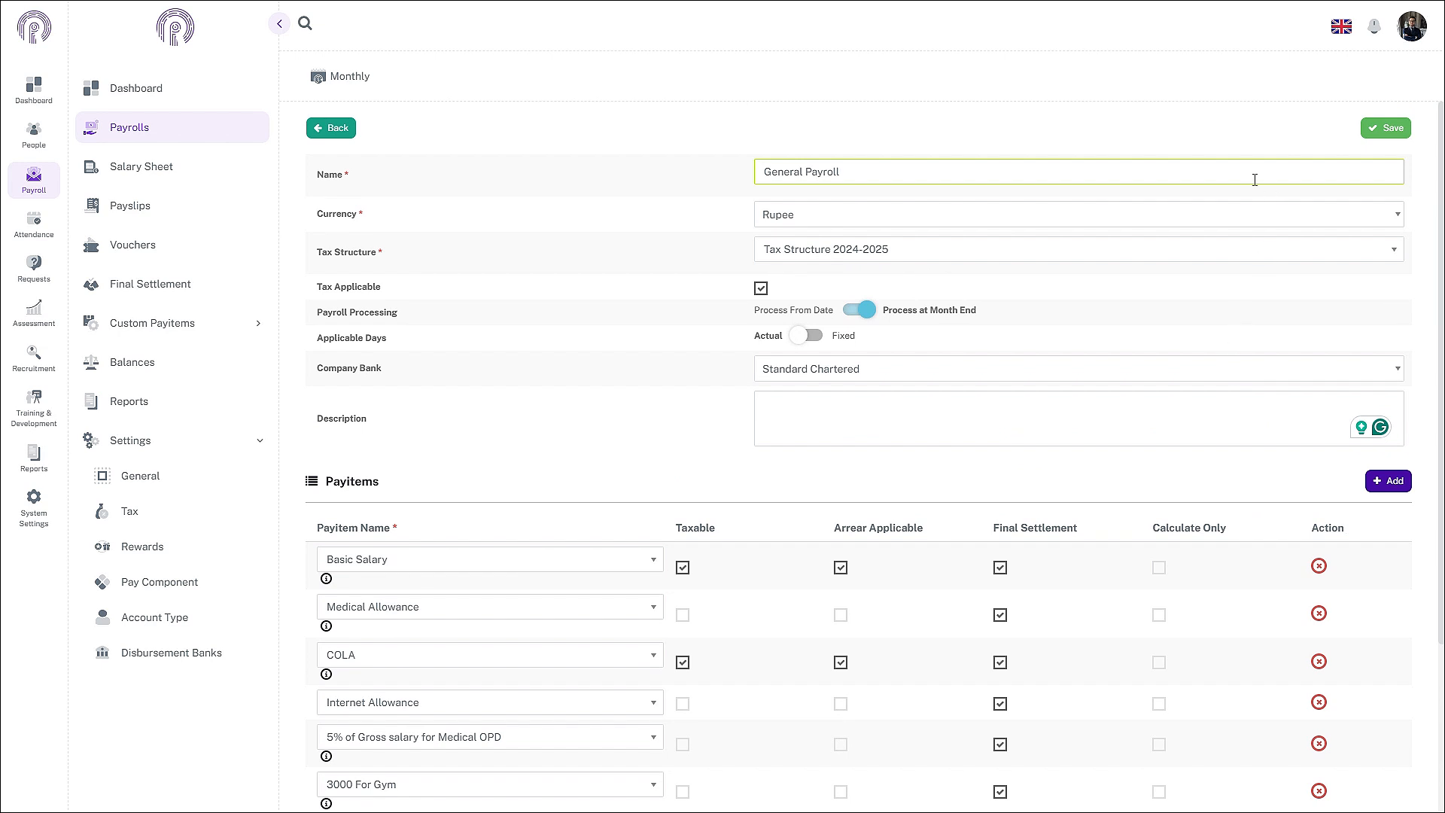
{"action": "left_click", "coordinate": [1374, 135]}
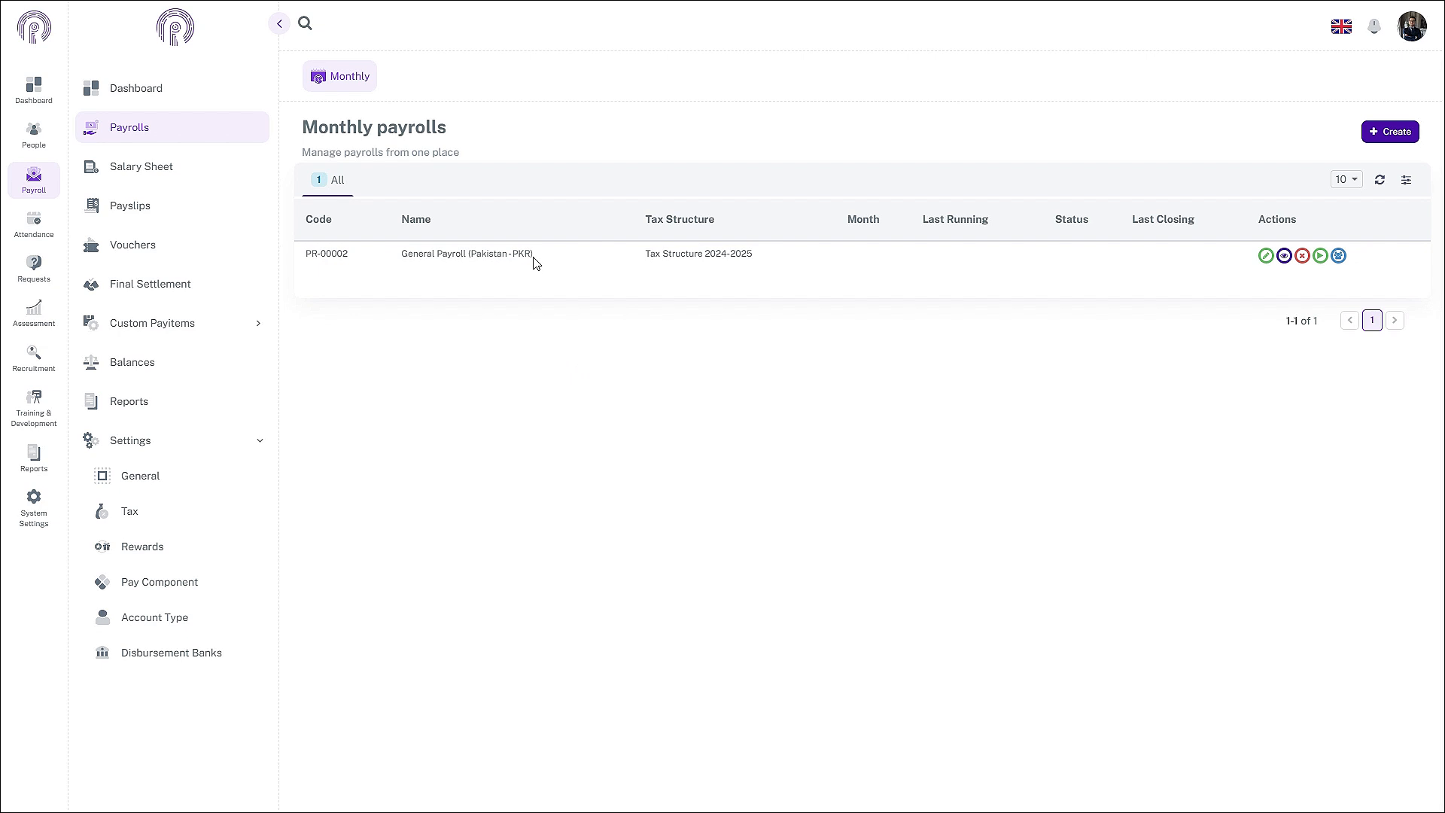
Step: Start a General Payroll run with Calculate Attendance and Cut Off at Month End enabled
{"action": "left_click", "coordinate": [1321, 257]}
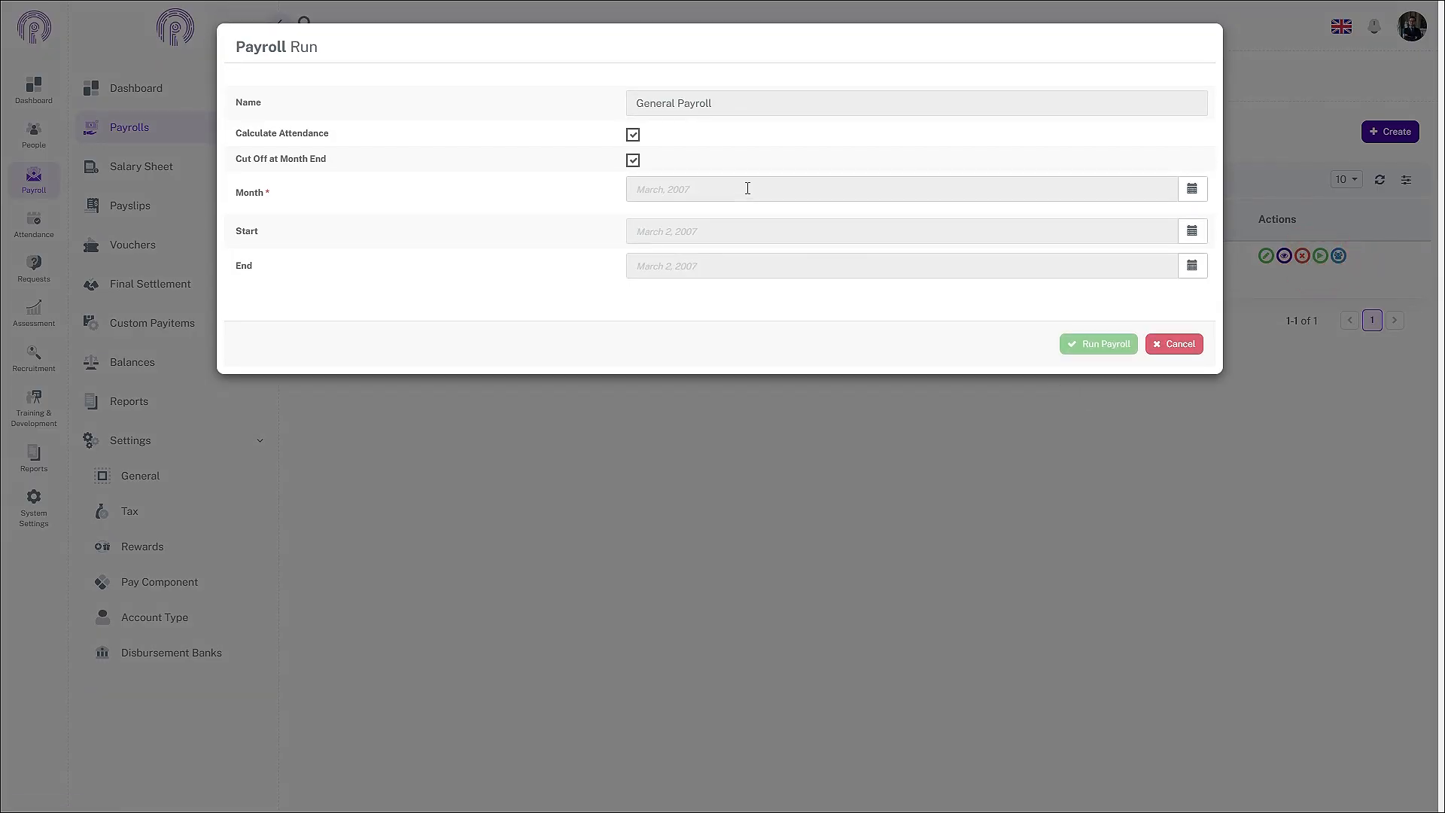
{"action": "left_click", "coordinate": [708, 104]}
{"action": "left_click", "coordinate": [633, 135]}
{"action": "left_click", "coordinate": [633, 163]}
{"action": "left_click", "coordinate": [637, 166]}
{"action": "left_click", "coordinate": [635, 161]}
Step: Set the payroll run month to November 2024, covering November 1–30
{"action": "left_click", "coordinate": [1201, 193]}
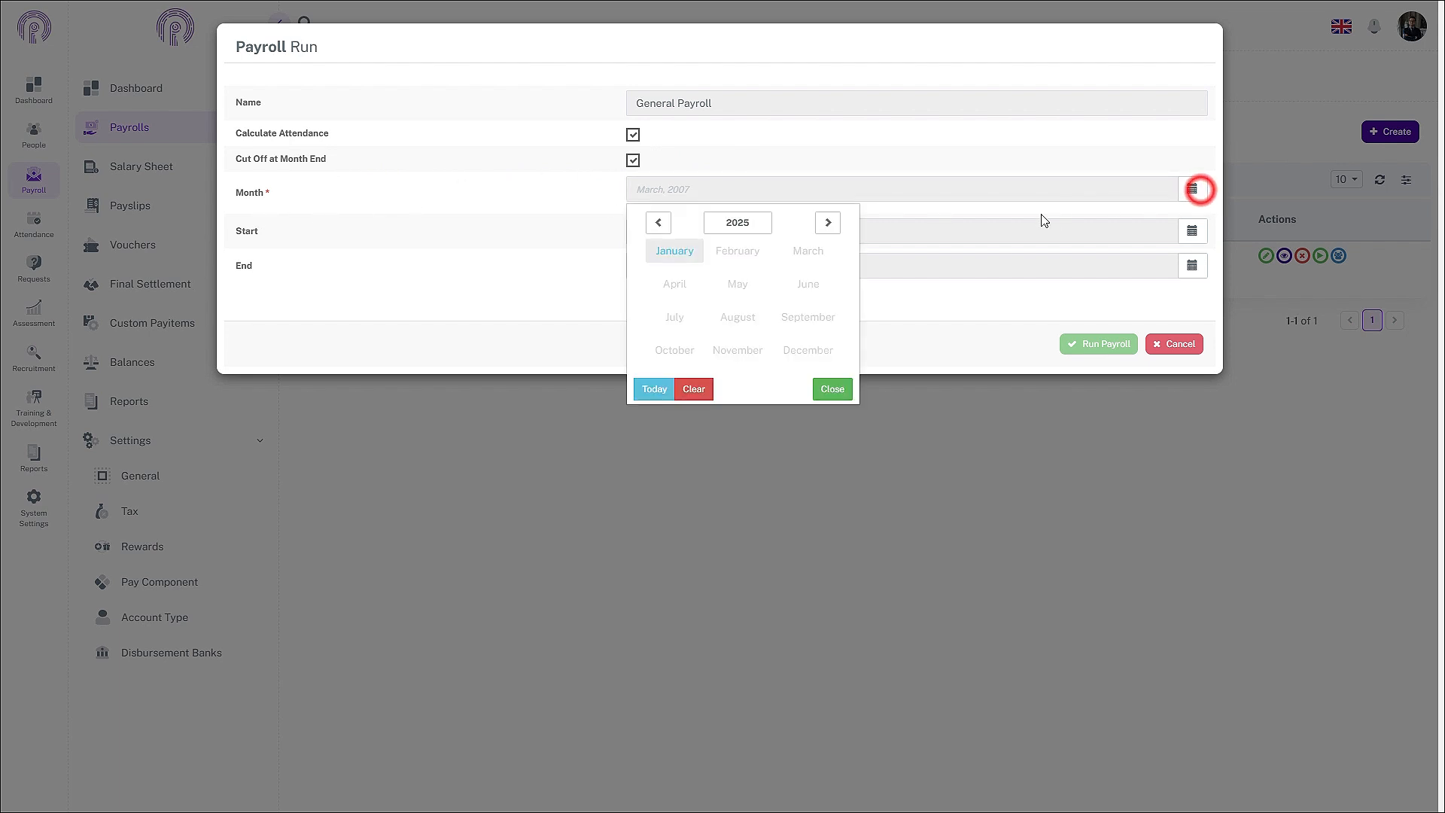
{"action": "left_click", "coordinate": [662, 224]}
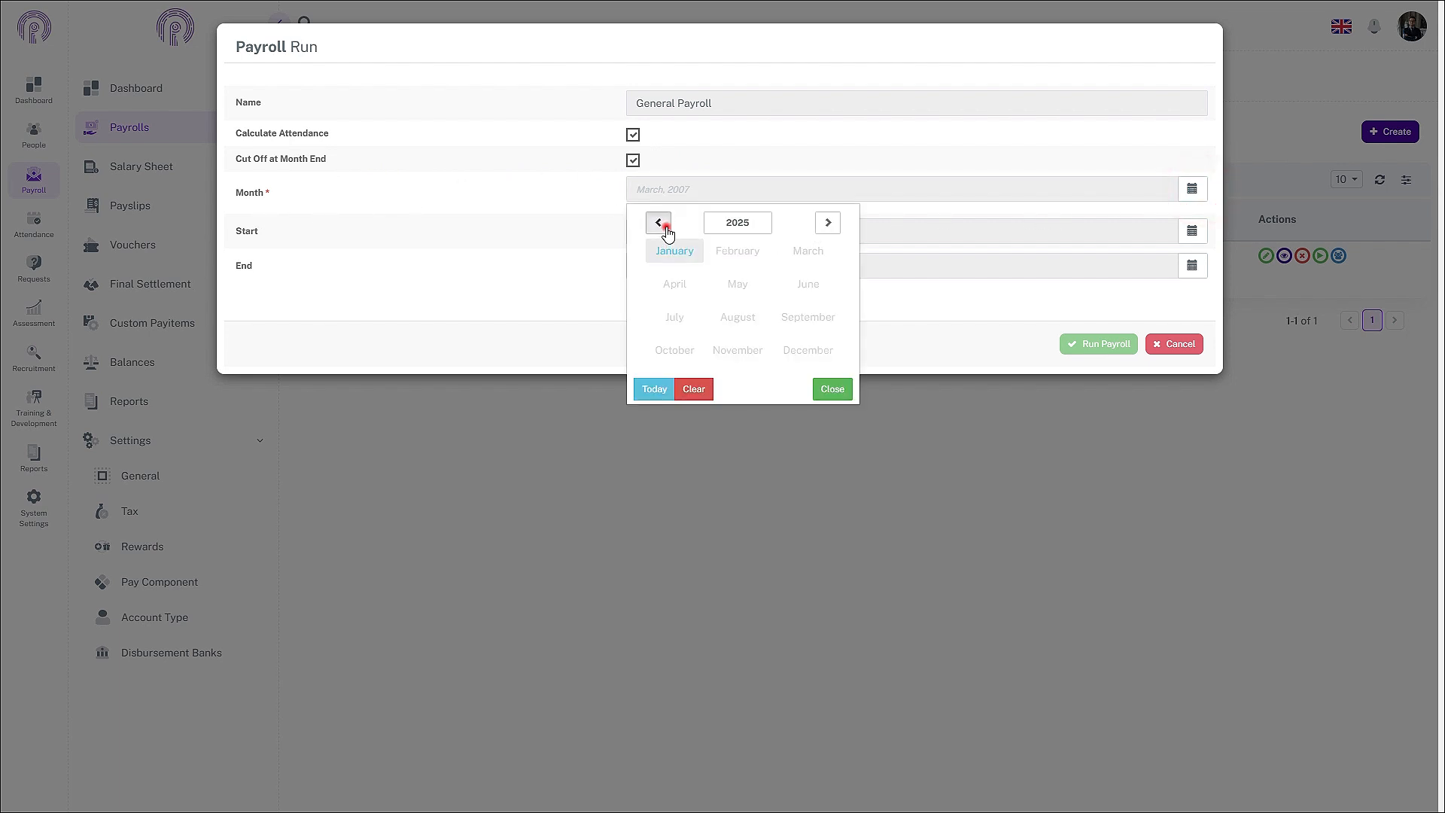
{"action": "left_click", "coordinate": [740, 353]}
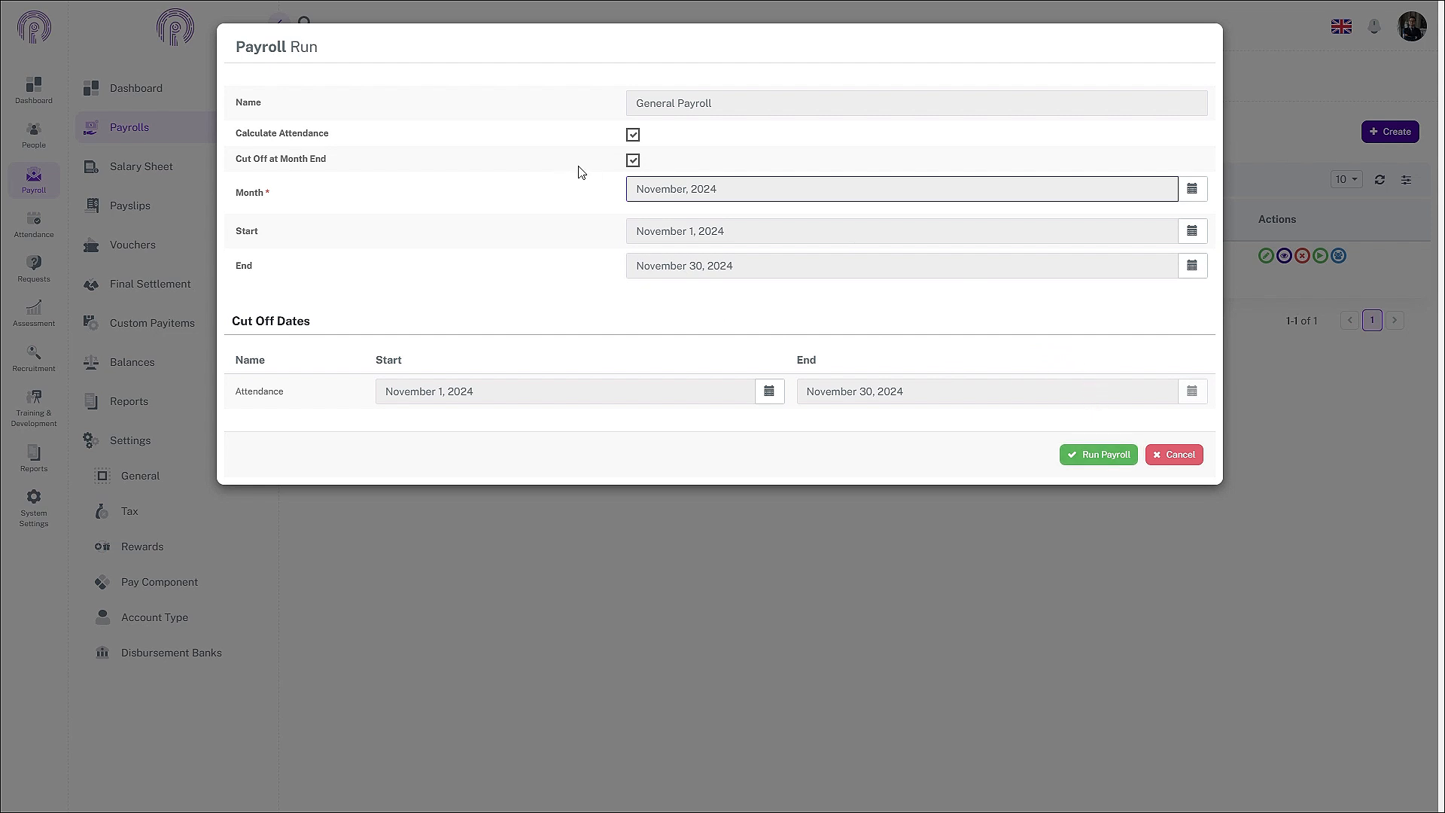
Step: Run General Payroll for November 2024 with month-end cut-off on, then reopen it for editing
{"action": "left_click", "coordinate": [633, 160]}
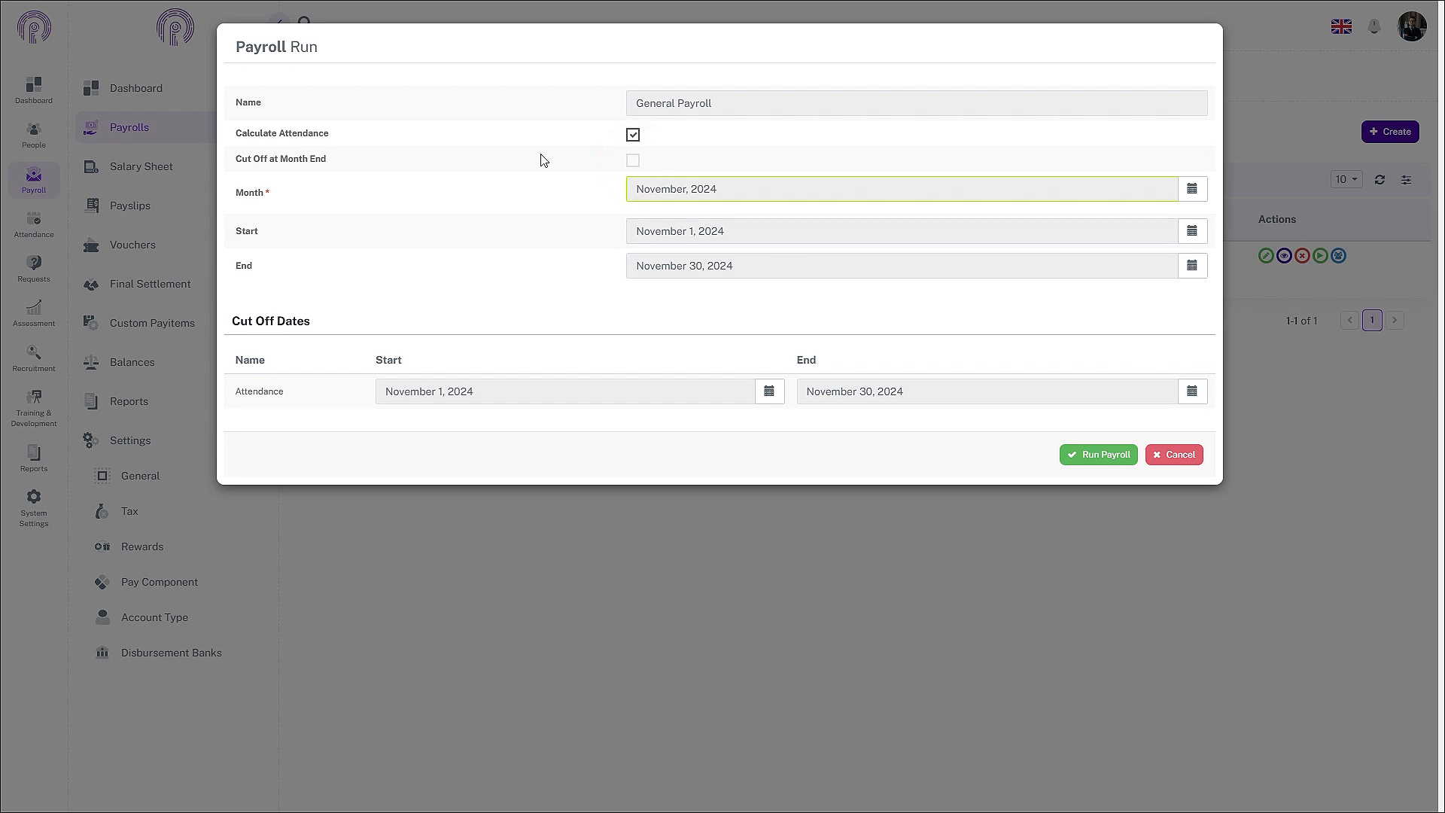
{"action": "left_click", "coordinate": [633, 160]}
{"action": "left_click", "coordinate": [1104, 455]}
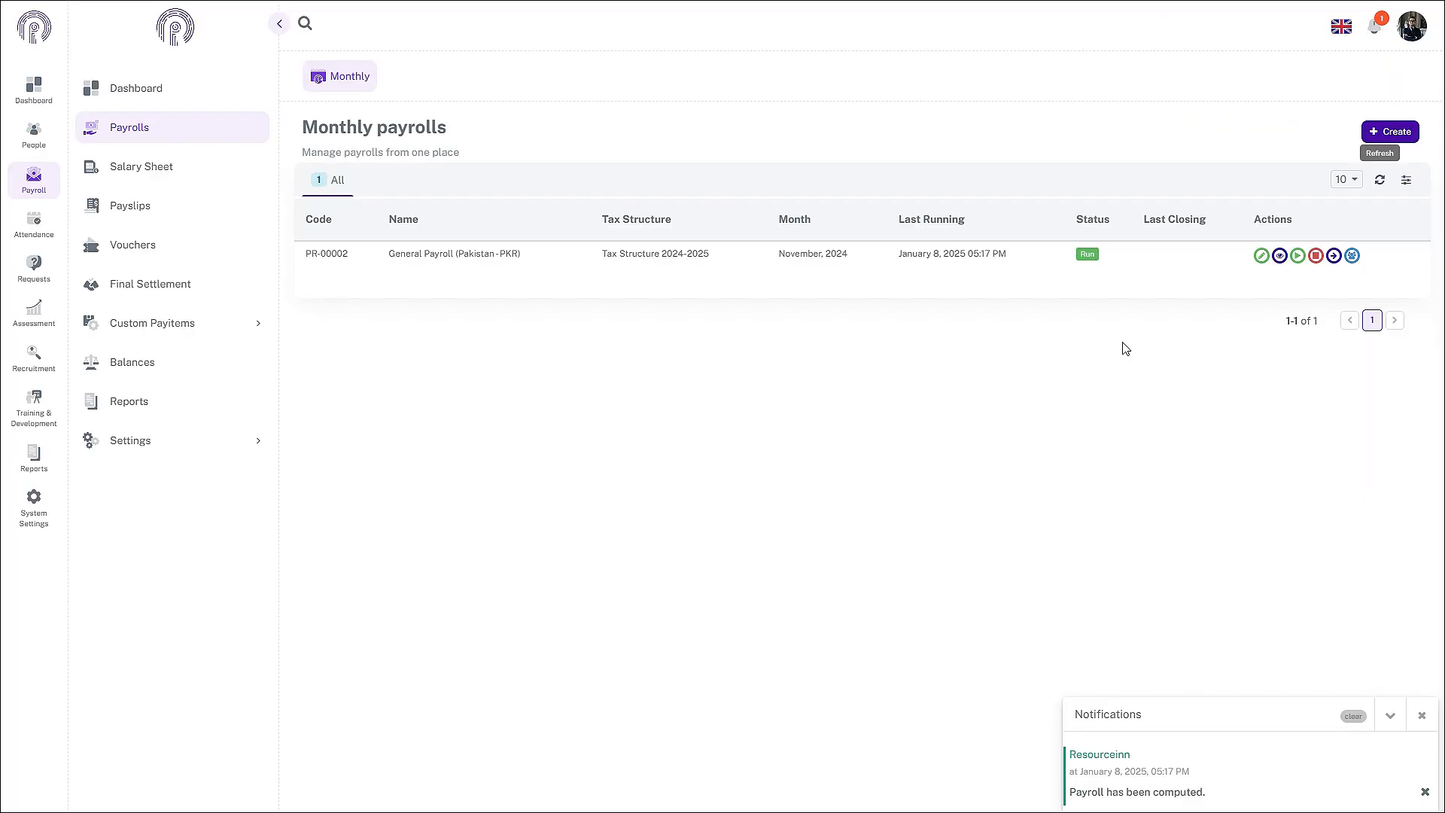
{"action": "left_click", "coordinate": [1261, 255]}
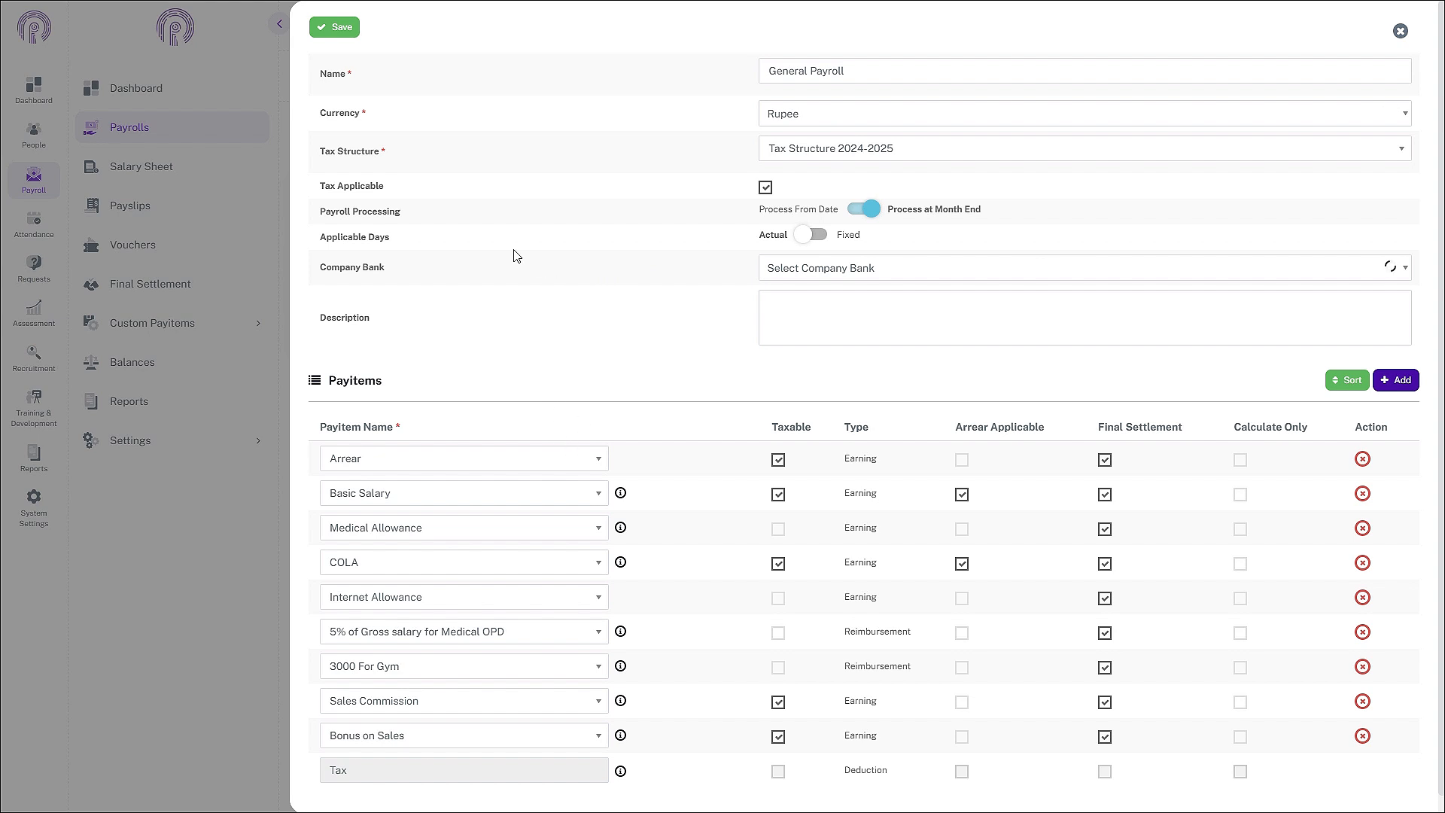
Step: Add a new pay item row to General Payroll and select Fine
{"action": "scroll", "coordinate": [737, 392], "scroll_direction": "down", "scroll_amount": 1}
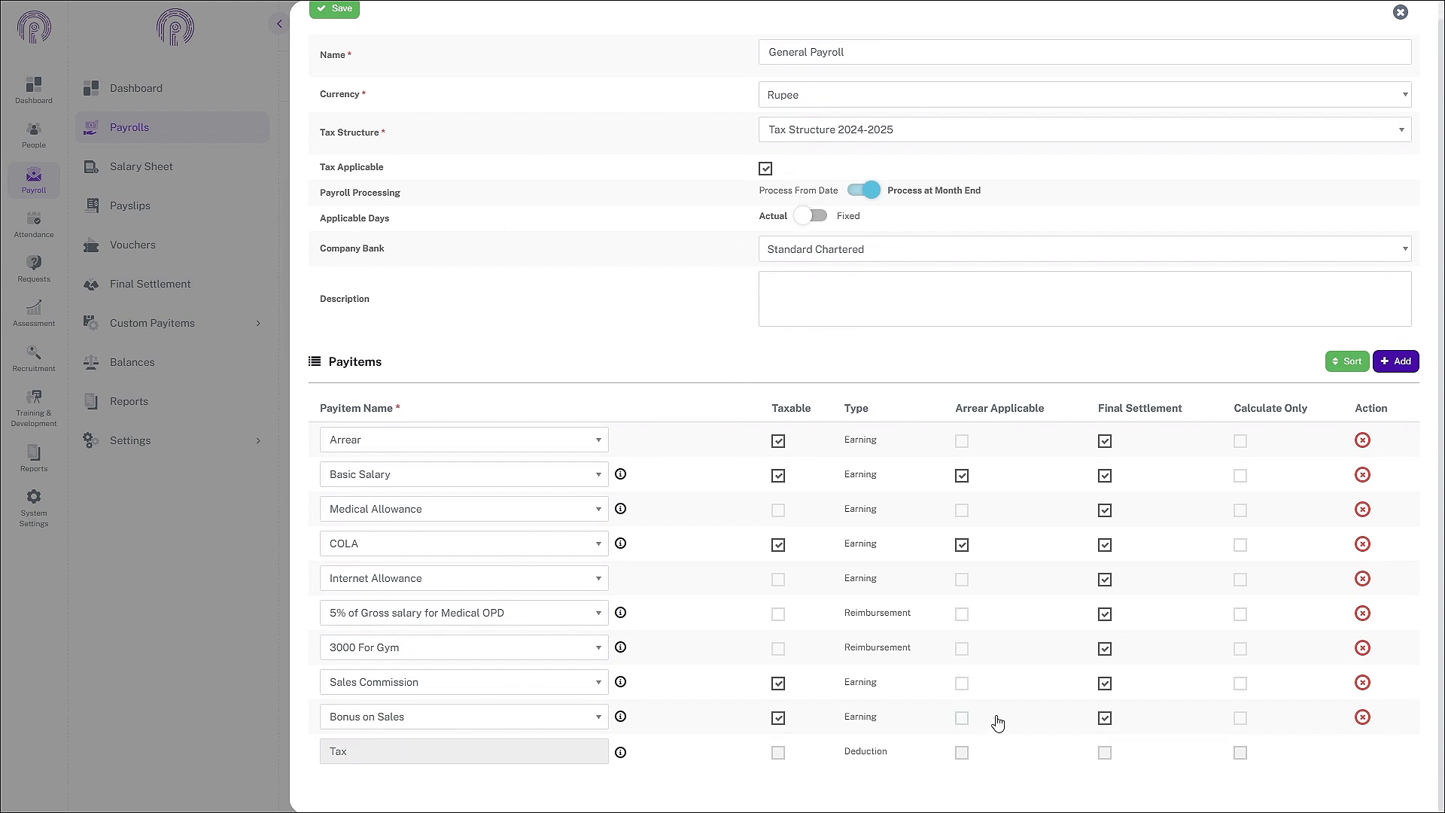
{"action": "scroll", "coordinate": [687, 487], "scroll_direction": "up", "scroll_amount": 1}
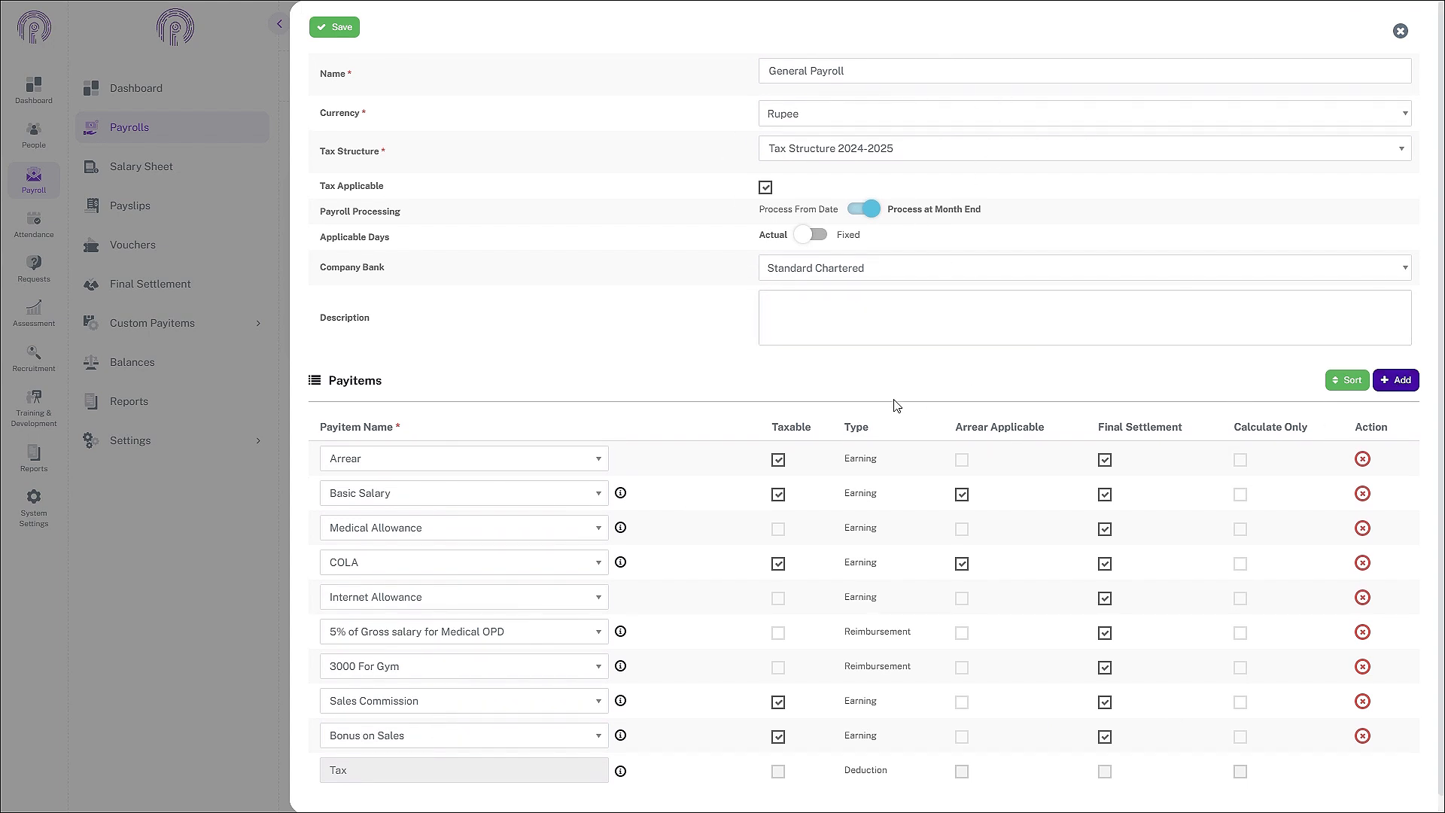
{"action": "left_click", "coordinate": [1396, 381]}
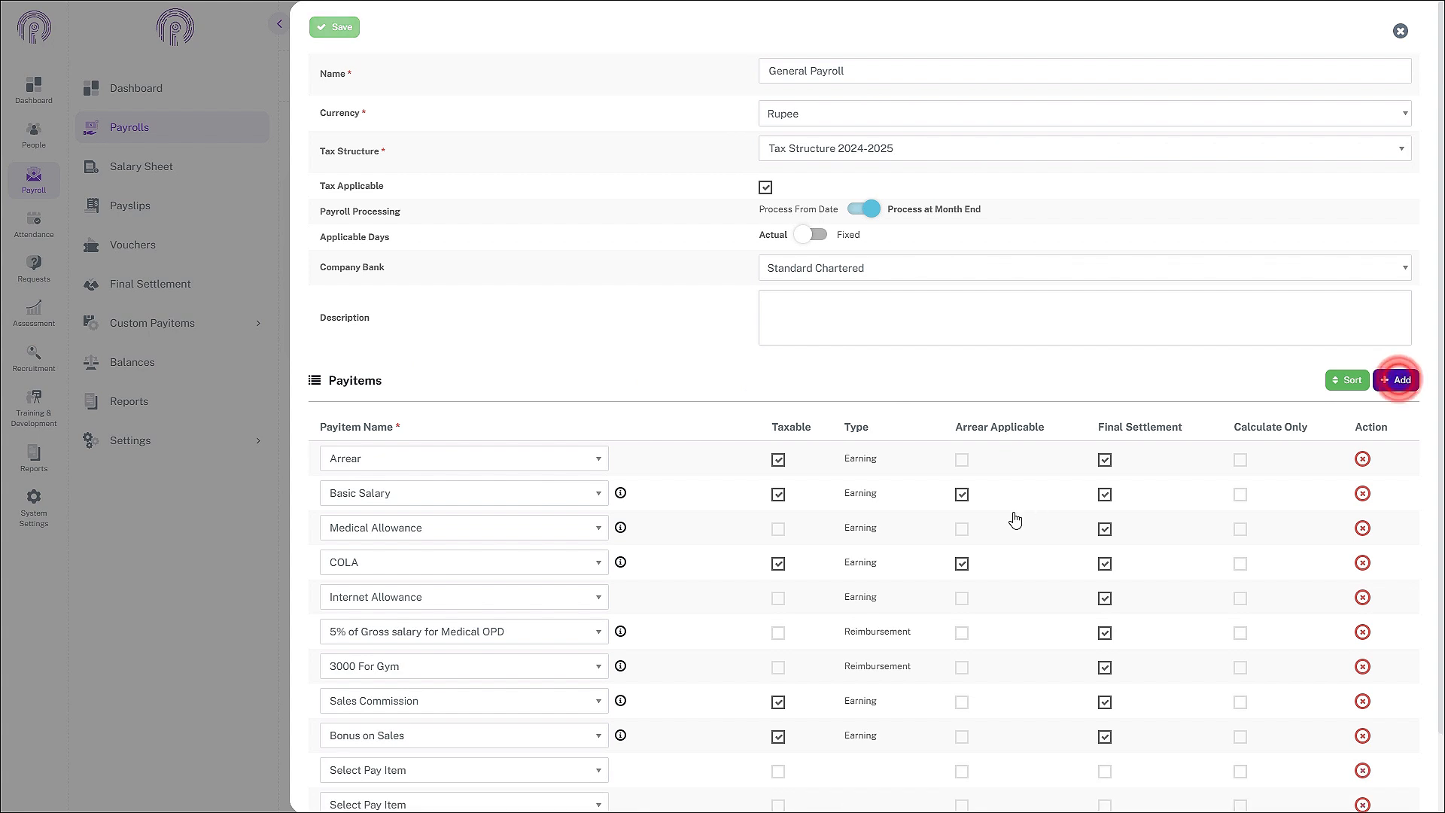
{"action": "scroll", "coordinate": [1015, 520], "scroll_direction": "down", "scroll_amount": 2}
{"action": "left_click", "coordinate": [549, 684]}
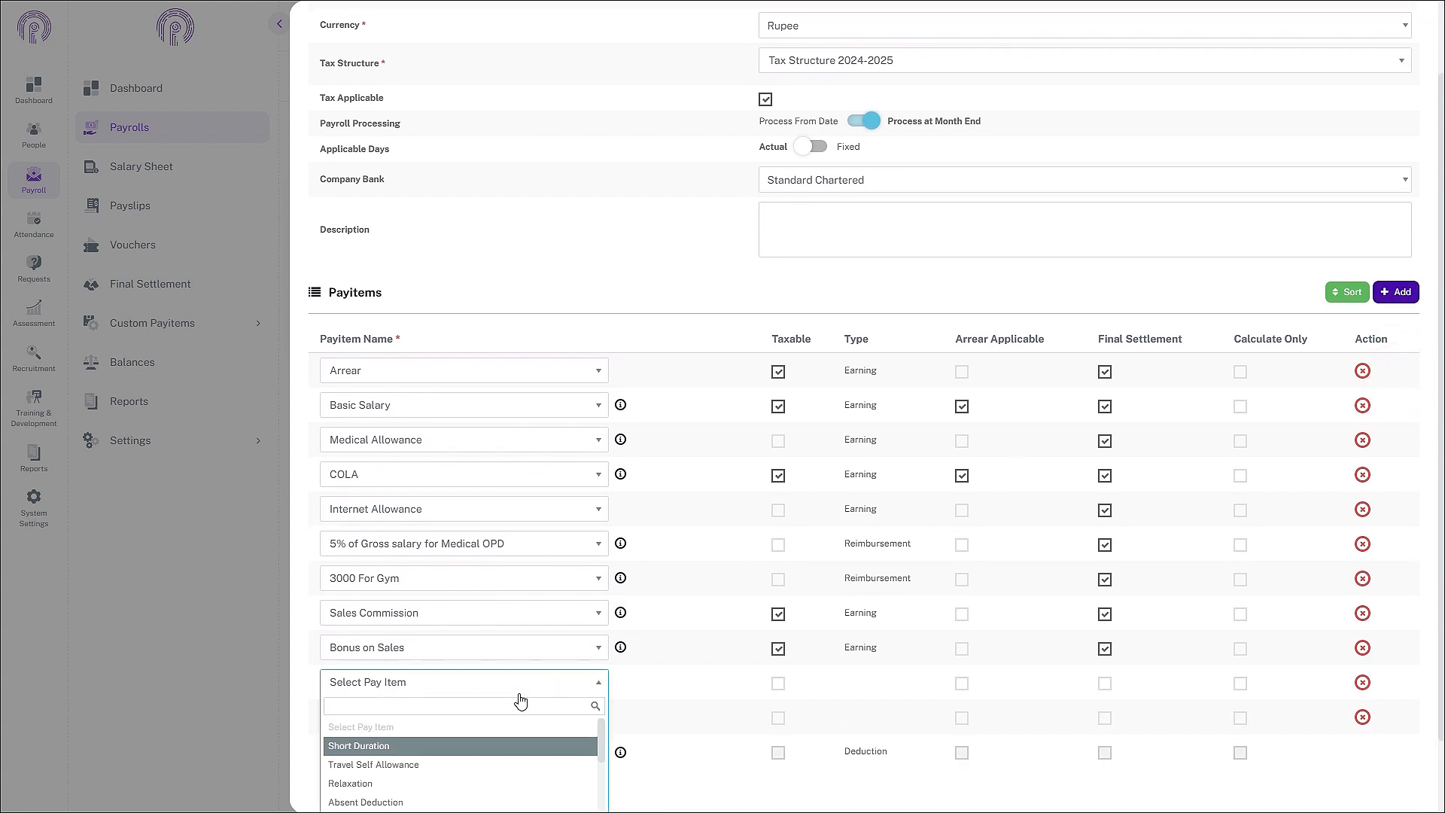
{"action": "type", "text": "Fi"}
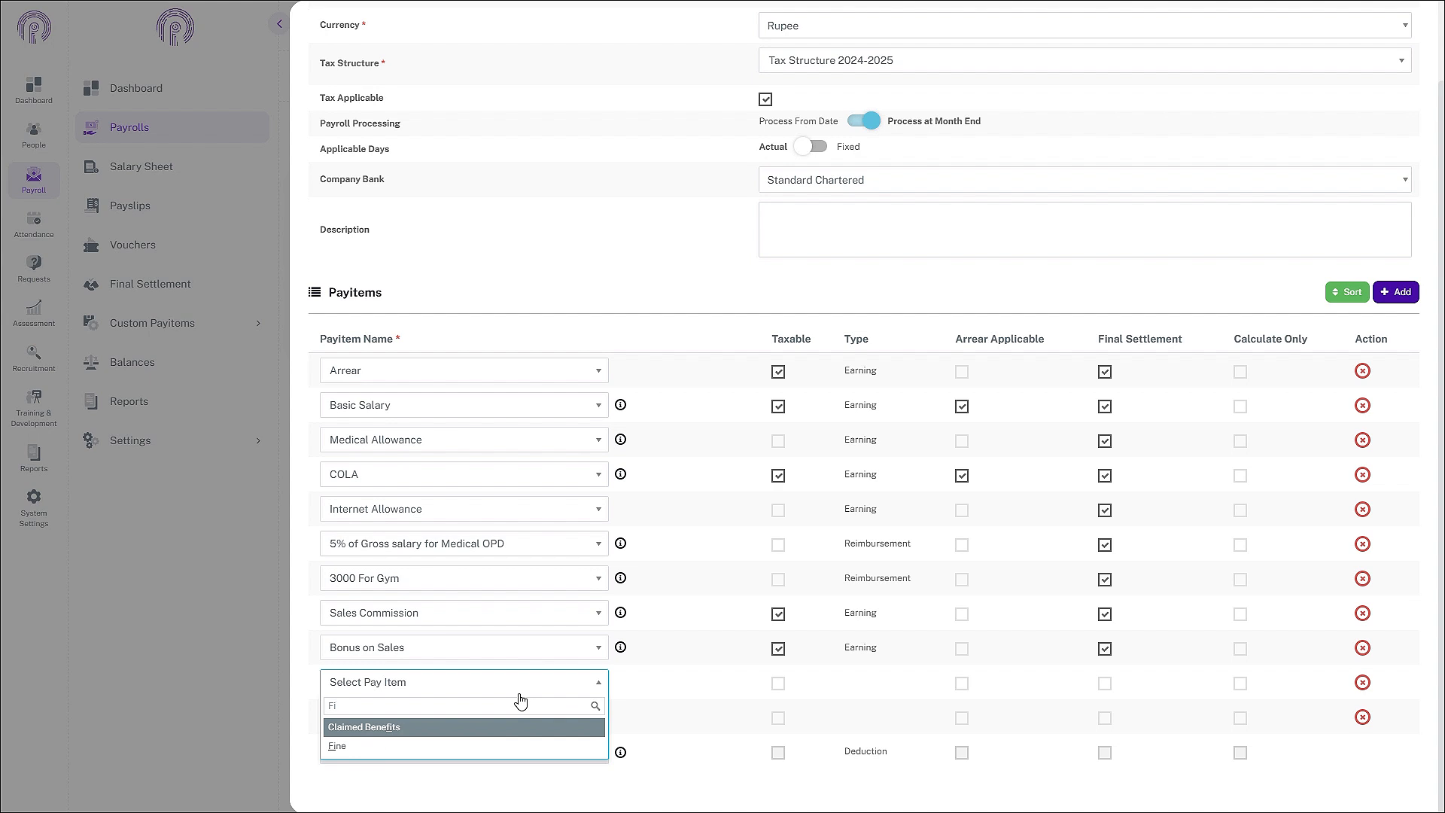
{"action": "left_click", "coordinate": [437, 746]}
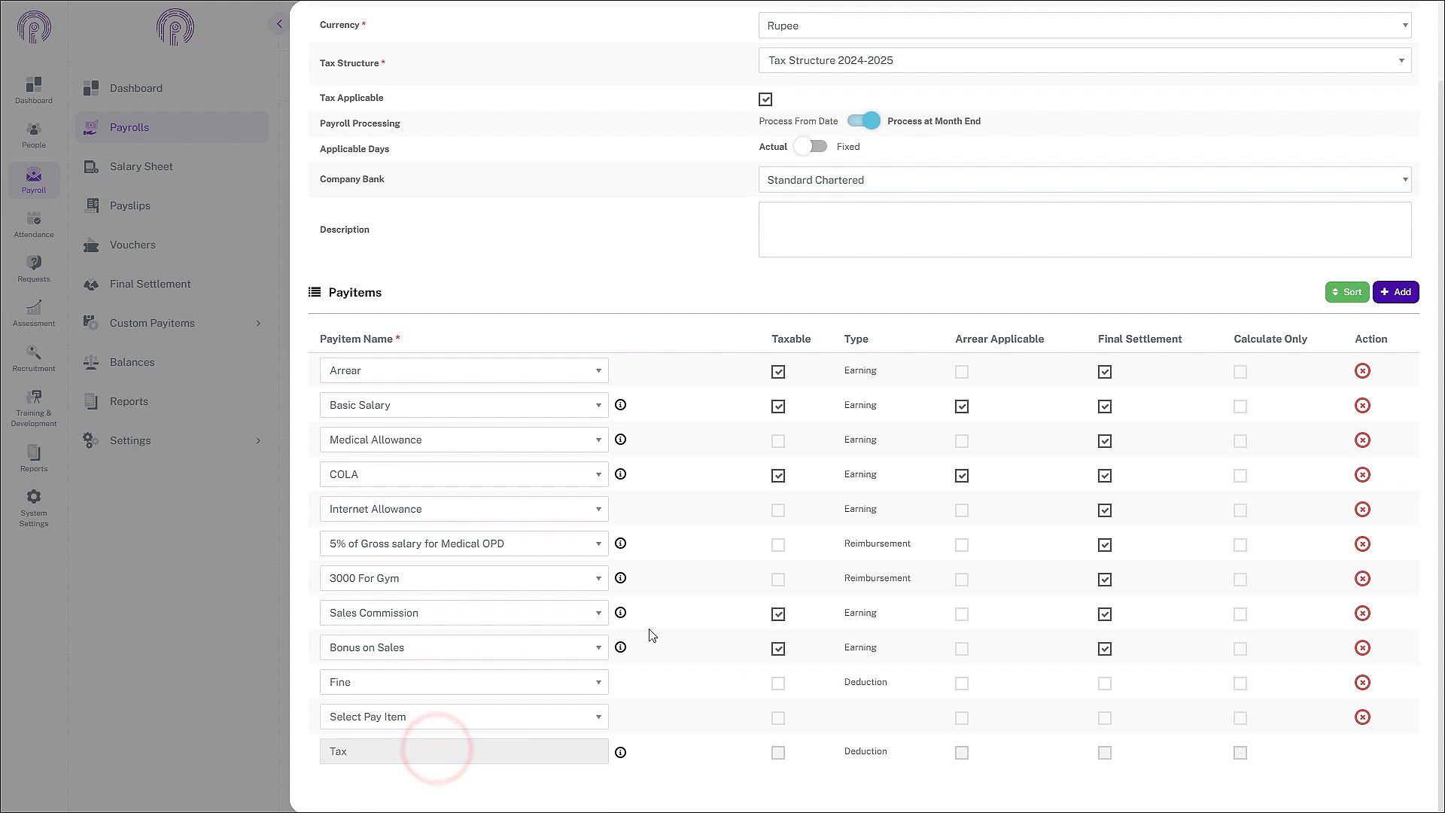
Step: Select Mobile allowance as another pay item and save the payroll
{"action": "left_click", "coordinate": [594, 721]}
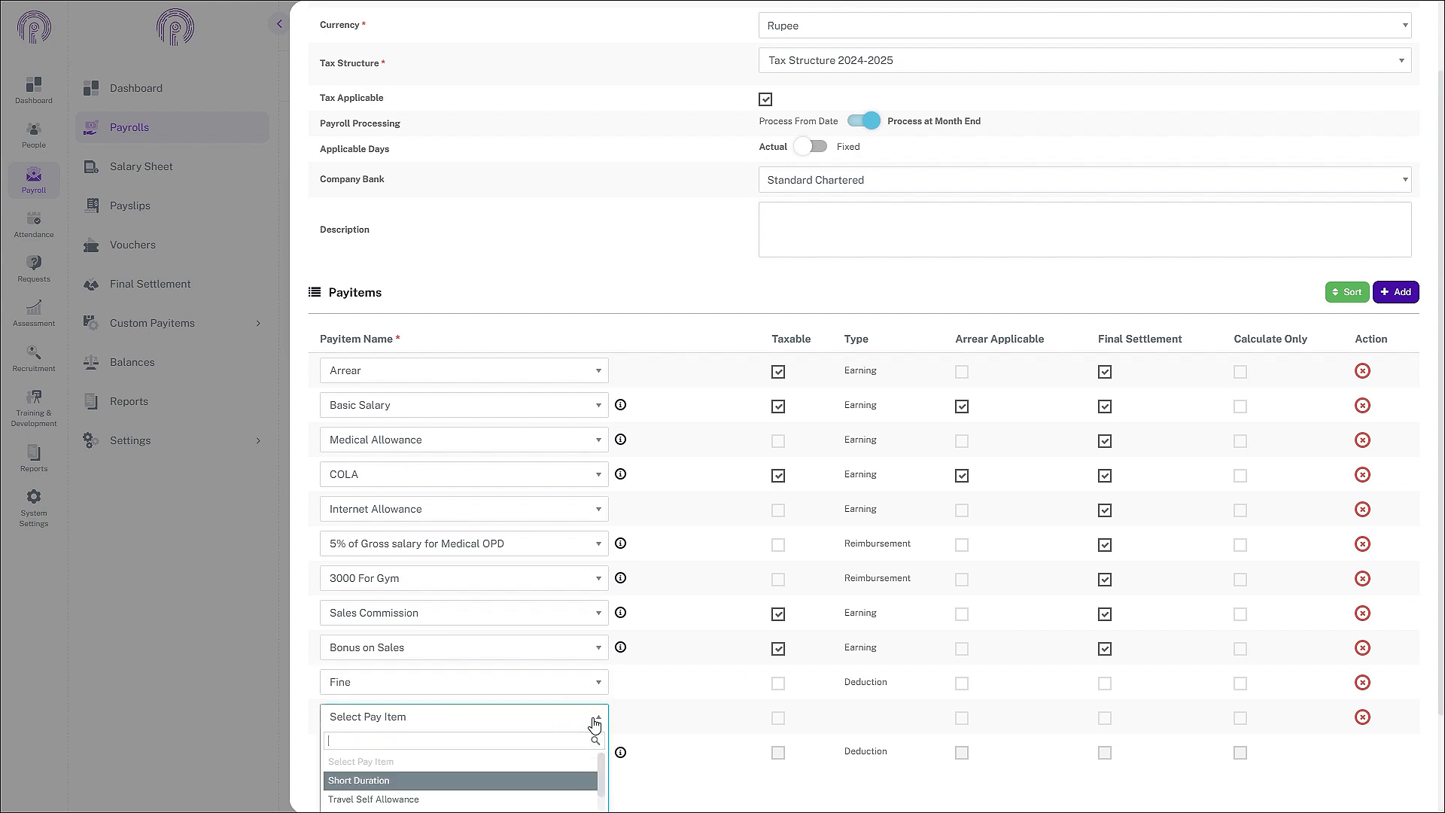
{"action": "type", "text": "Mob"}
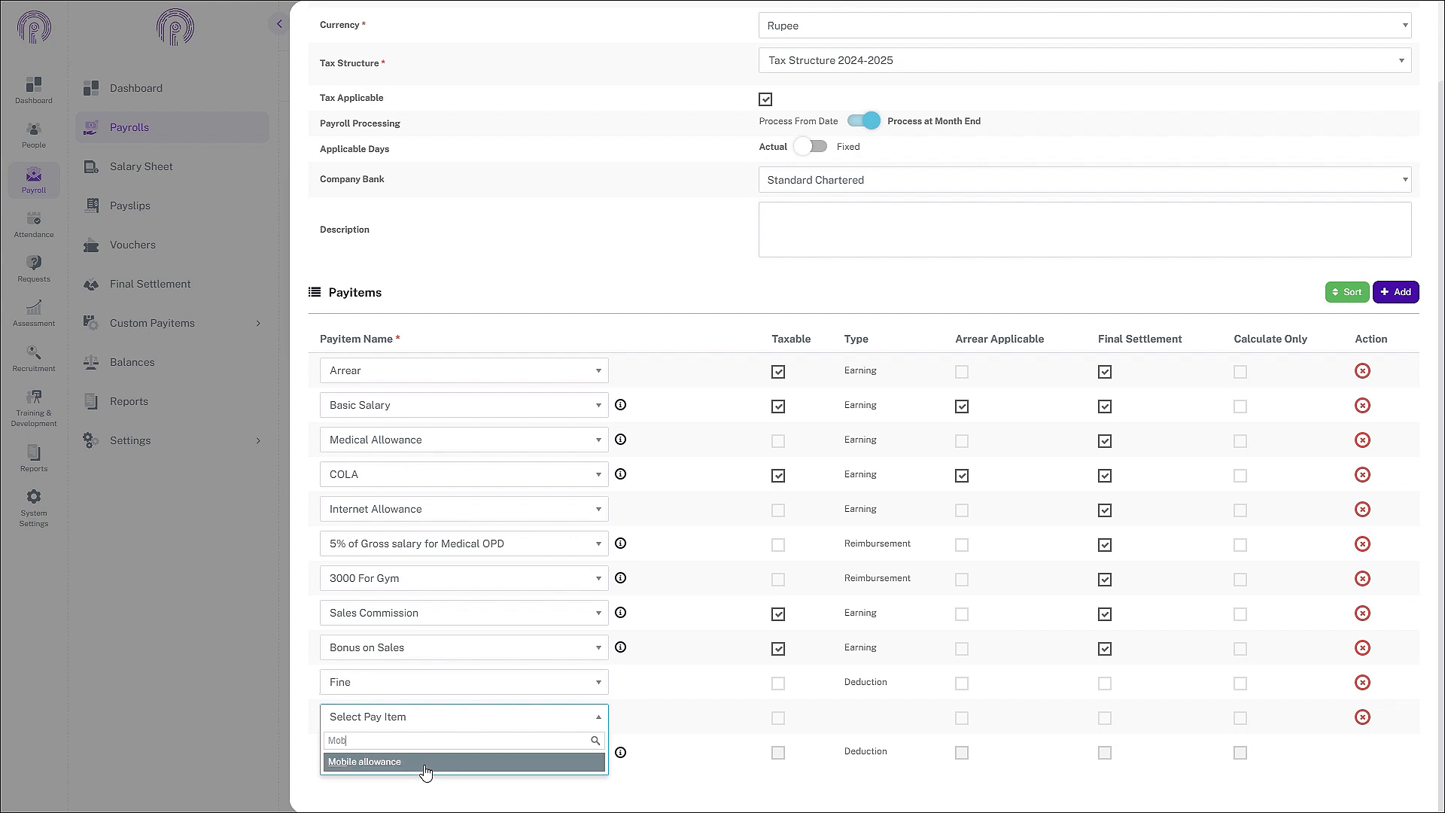
{"action": "left_click", "coordinate": [420, 761]}
{"action": "scroll", "coordinate": [1072, 276], "scroll_direction": "up", "scroll_amount": 1}
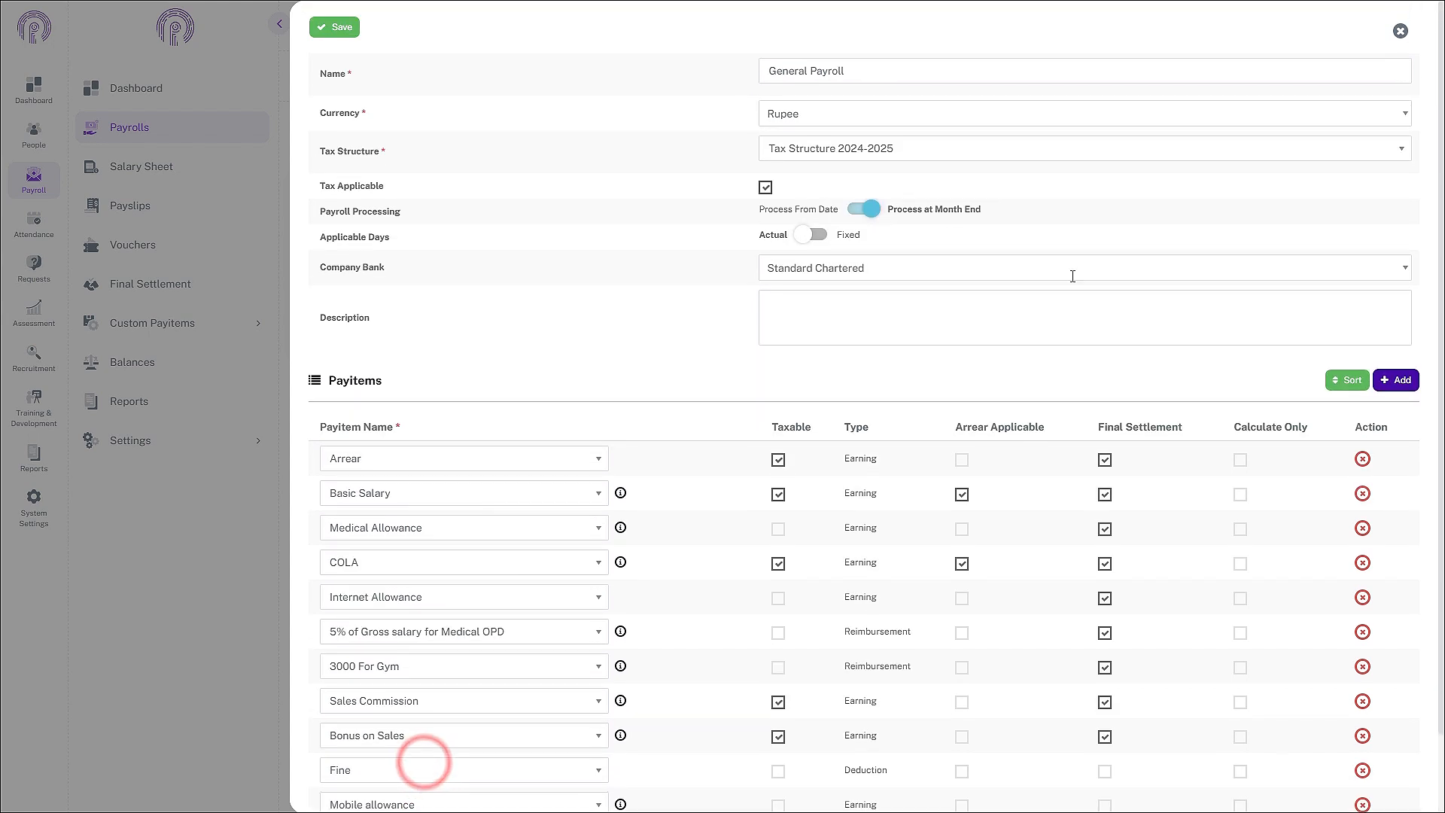
{"action": "left_click", "coordinate": [317, 28]}
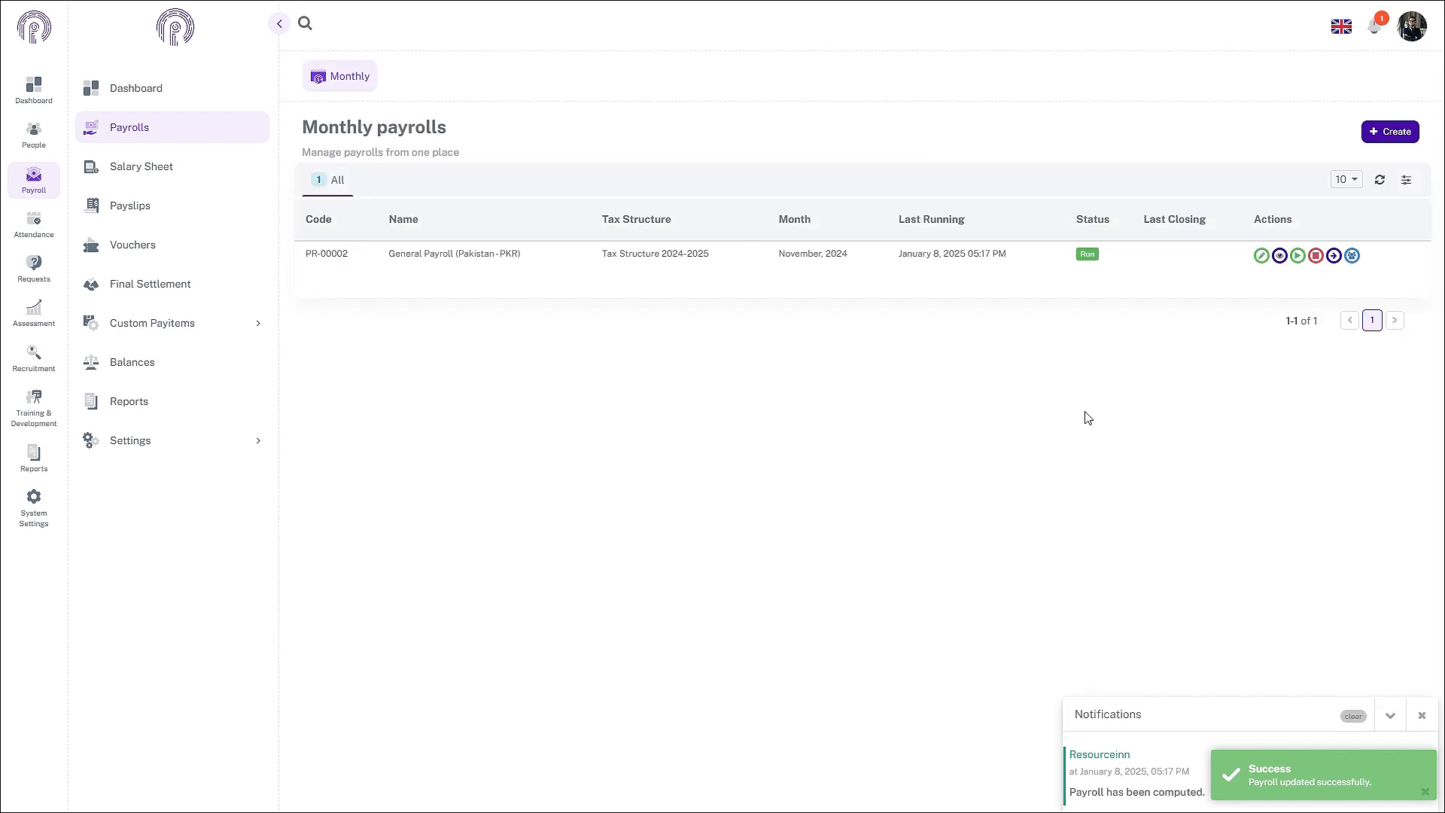
Step: Re-run General Payroll with November 2024 chosen as the payroll month
{"action": "left_click", "coordinate": [1297, 255]}
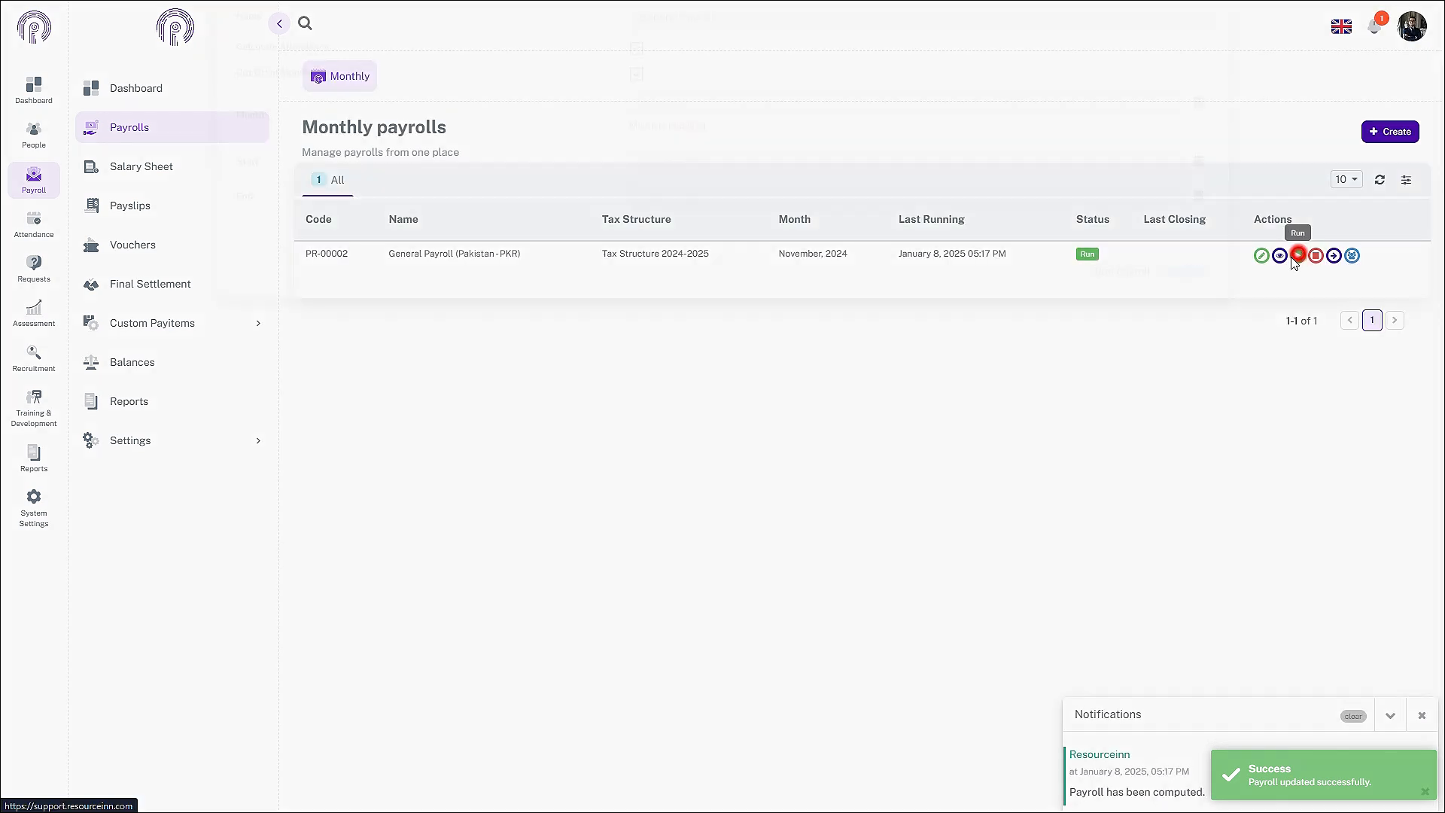
{"action": "left_click", "coordinate": [1192, 189]}
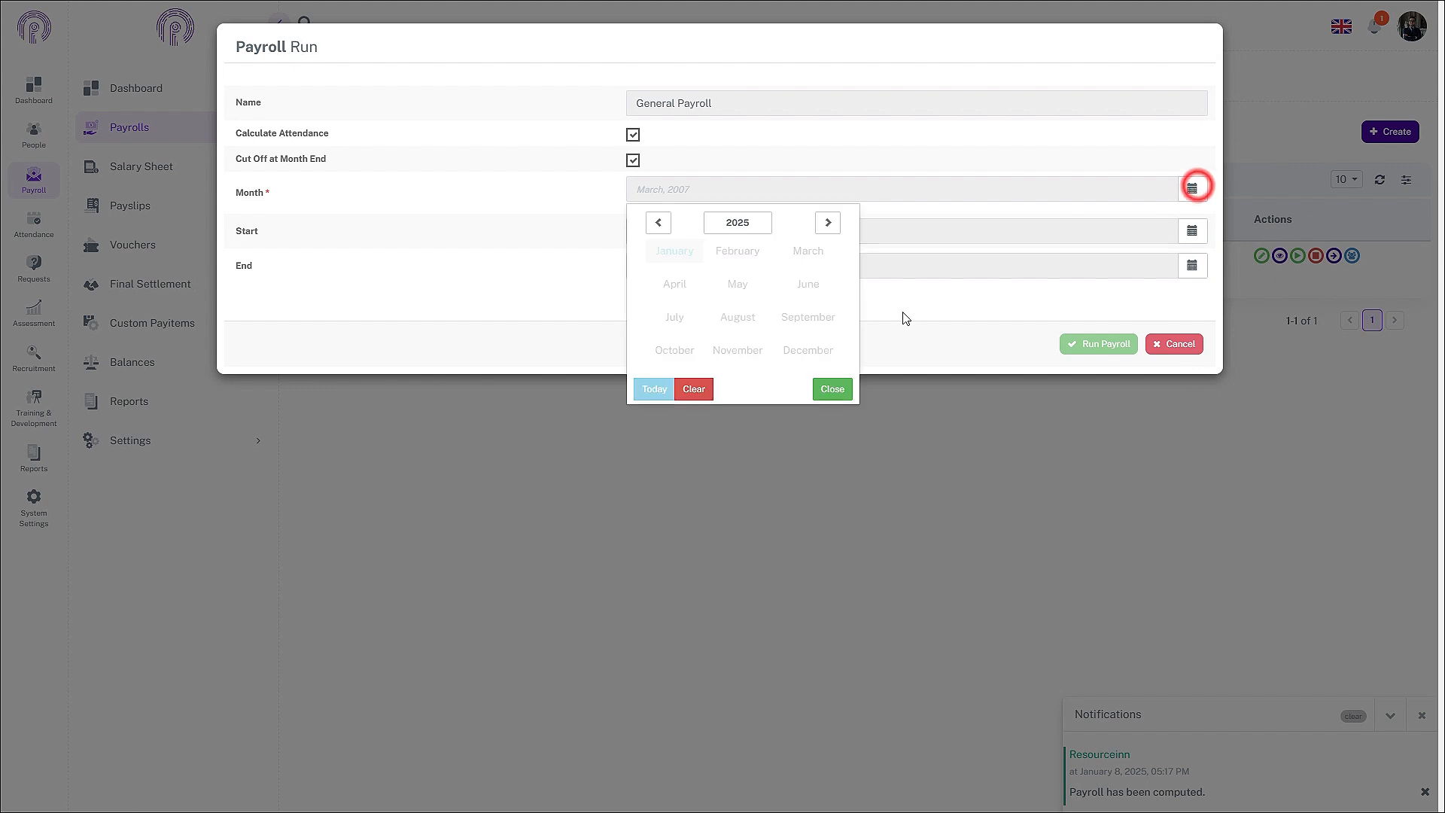
{"action": "left_click", "coordinate": [659, 222]}
{"action": "left_click", "coordinate": [737, 350]}
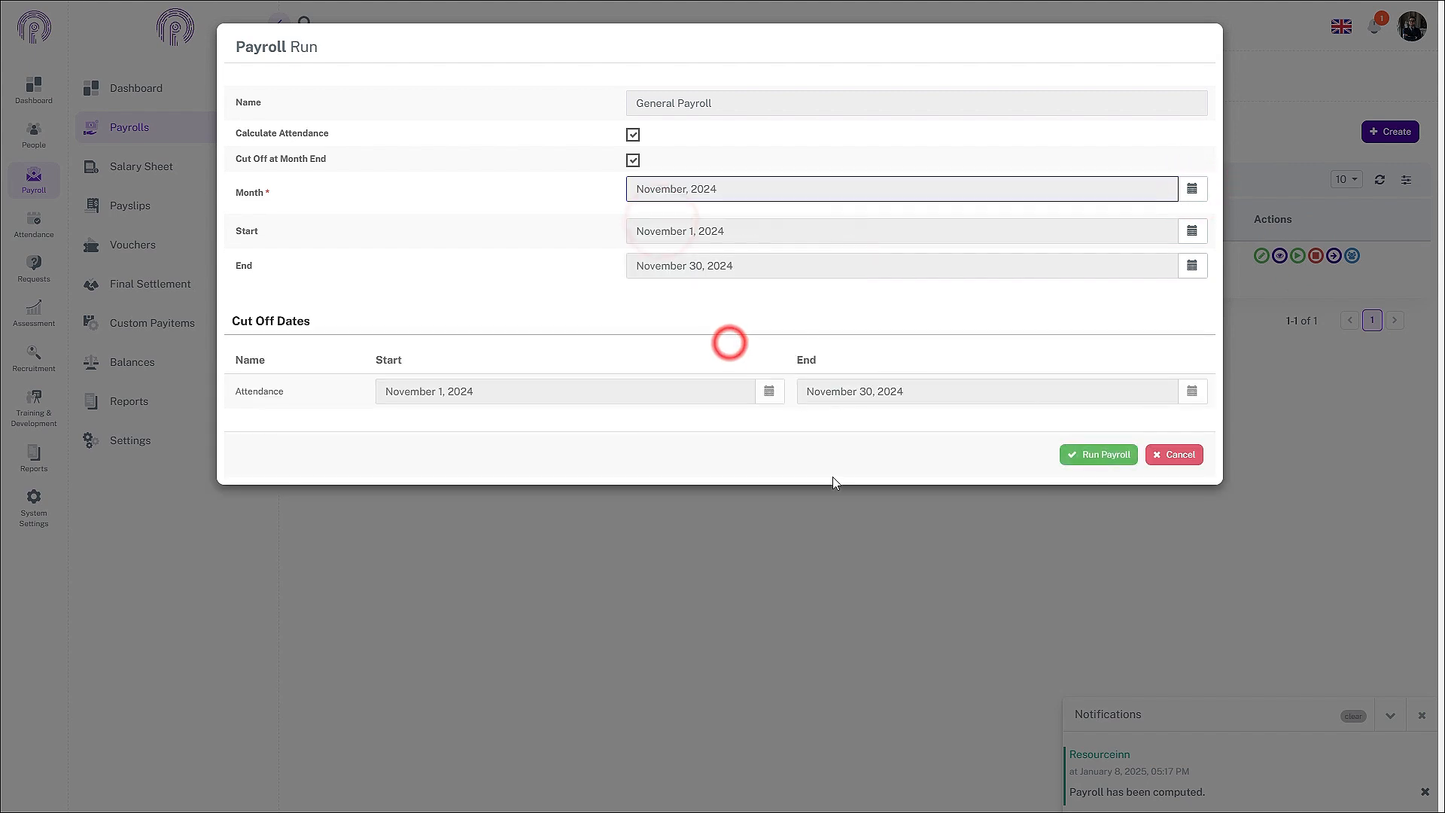
{"action": "left_click", "coordinate": [1105, 457]}
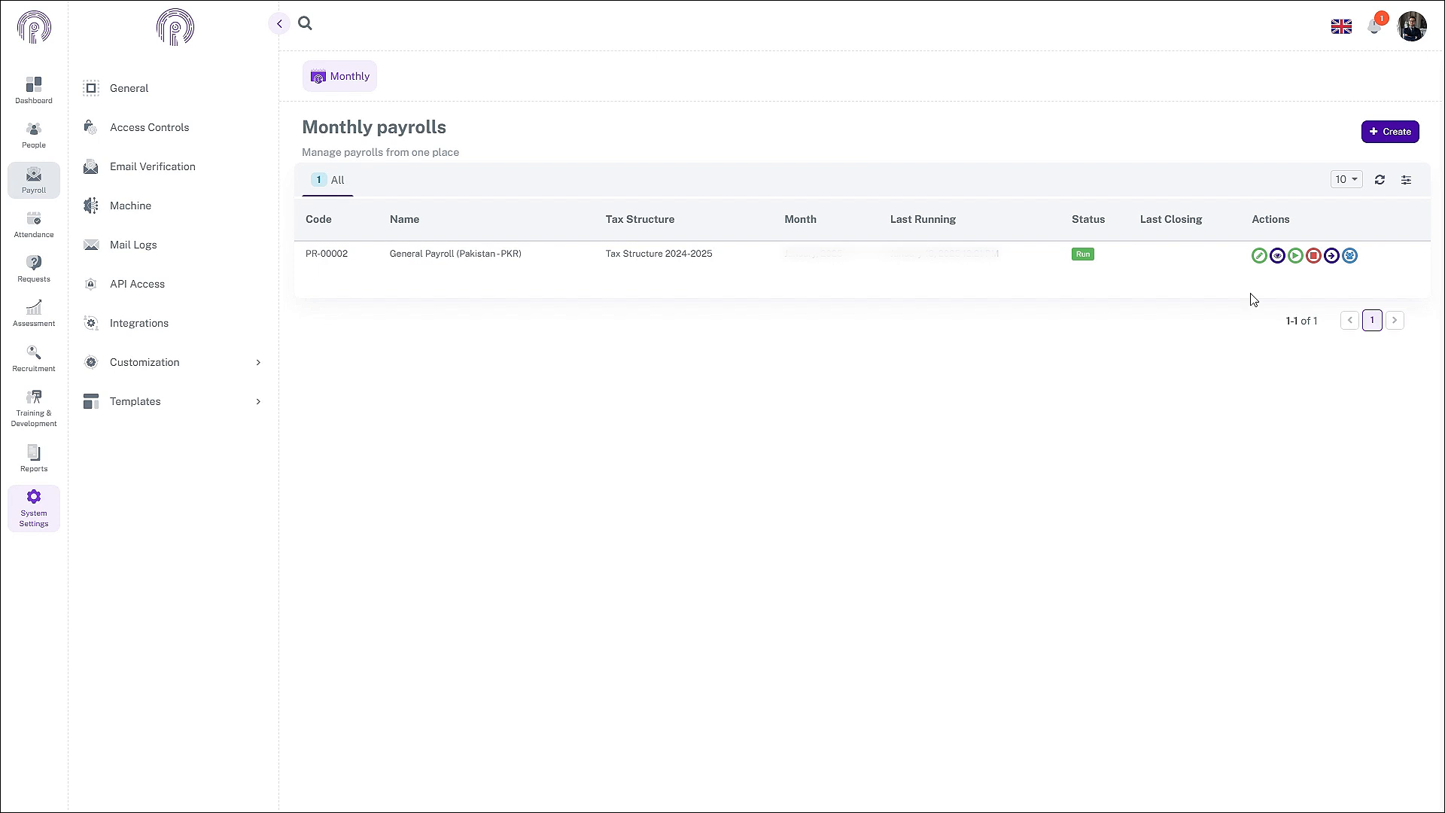
Step: Review the salary sheet and one employee's salary breakdown showing net pay Rs 57,000
{"action": "left_click", "coordinate": [1332, 255]}
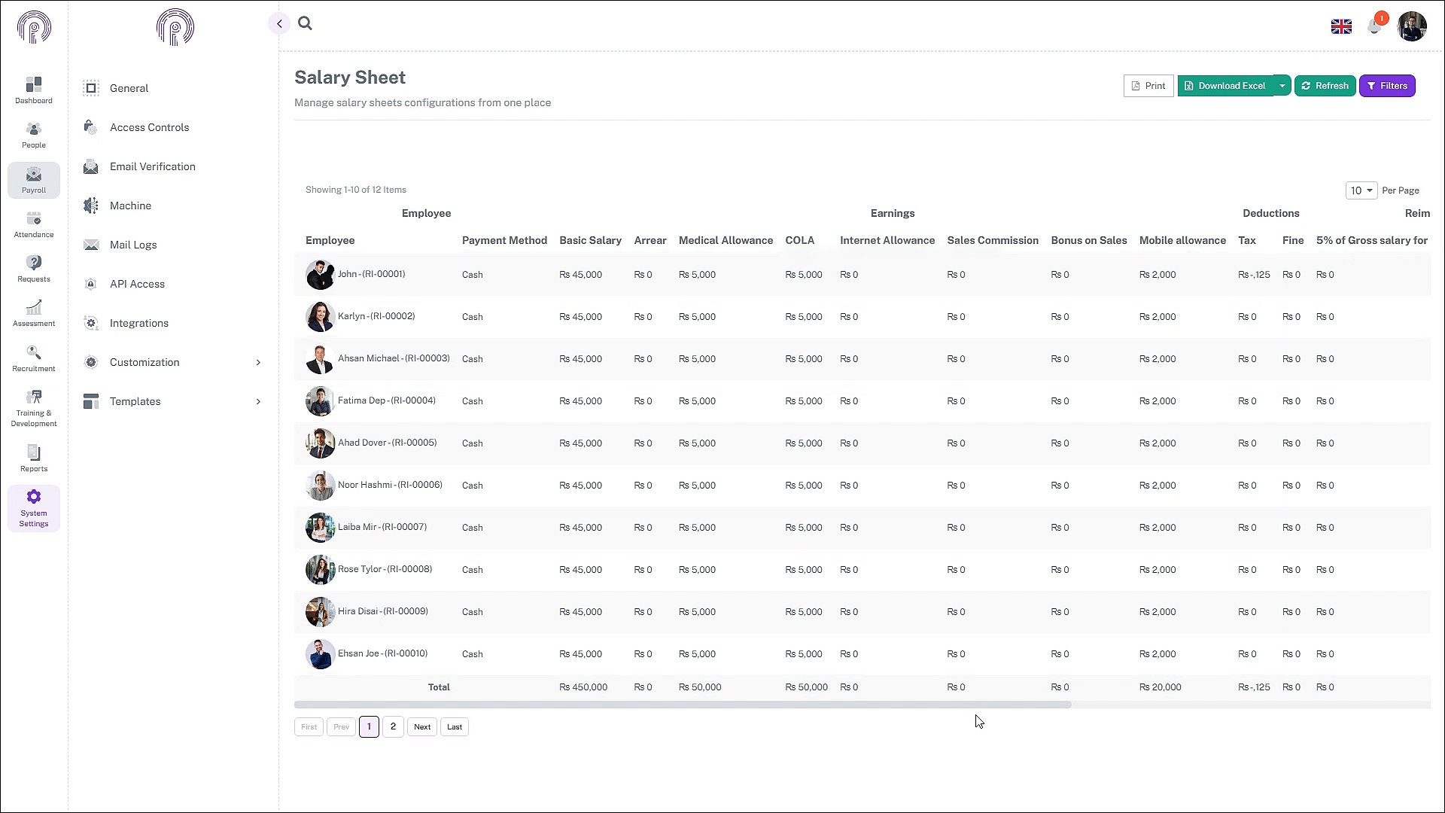
{"action": "left_click_drag", "start_coordinate": [979, 705], "coordinate": [890, 803]}
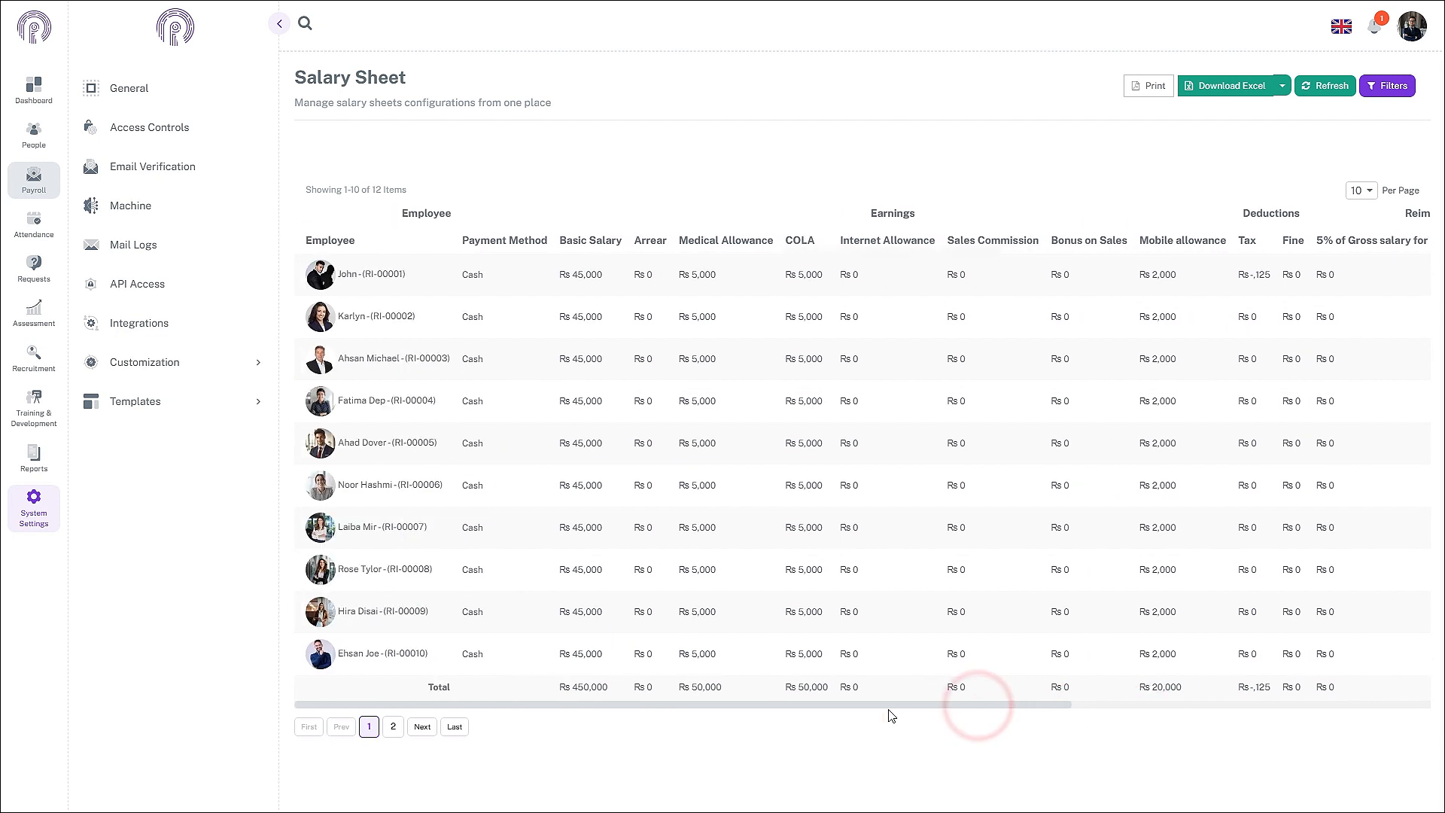
{"action": "left_click", "coordinate": [526, 323]}
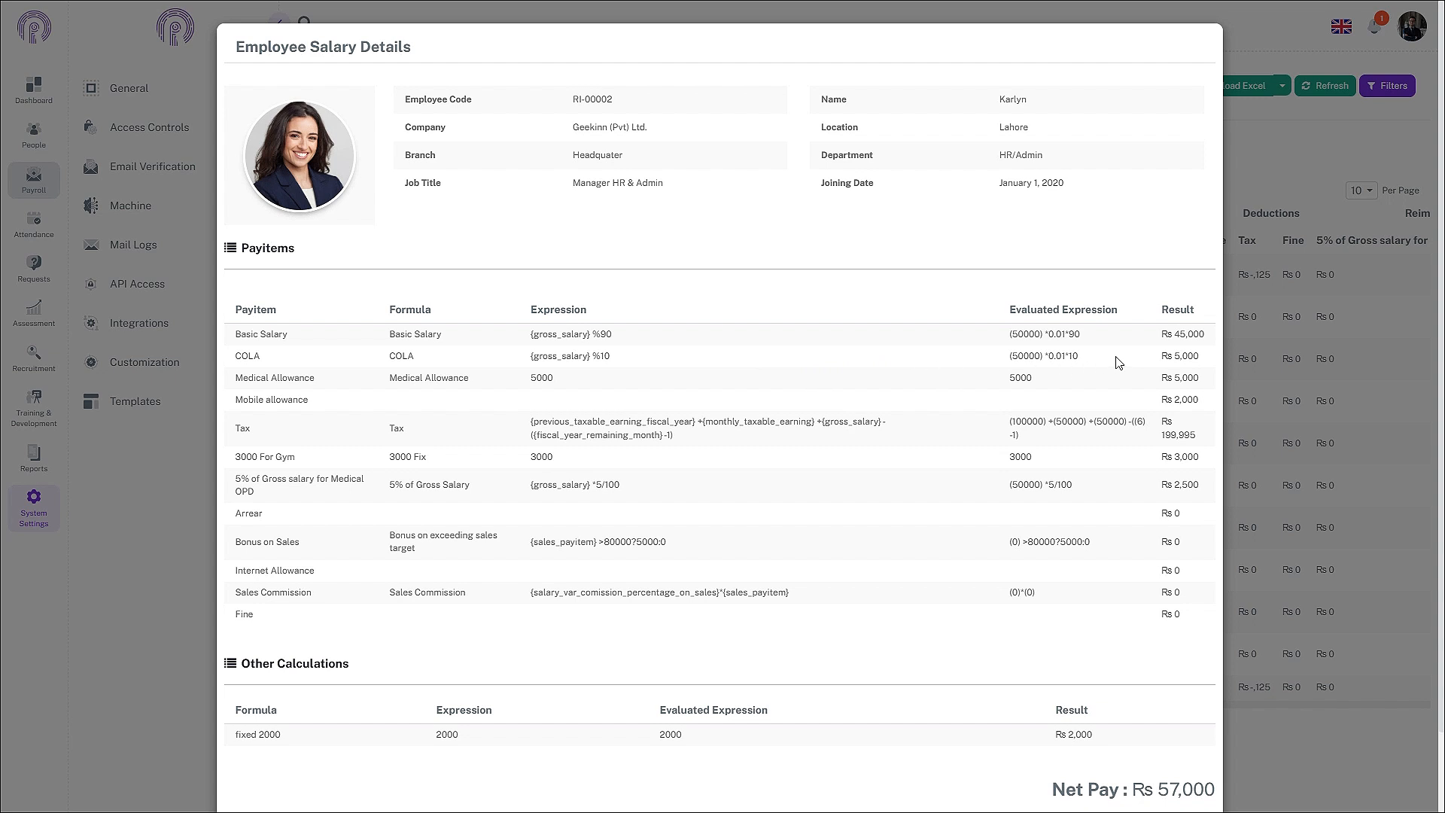
{"action": "scroll", "coordinate": [1180, 696], "scroll_direction": "down", "scroll_amount": 1}
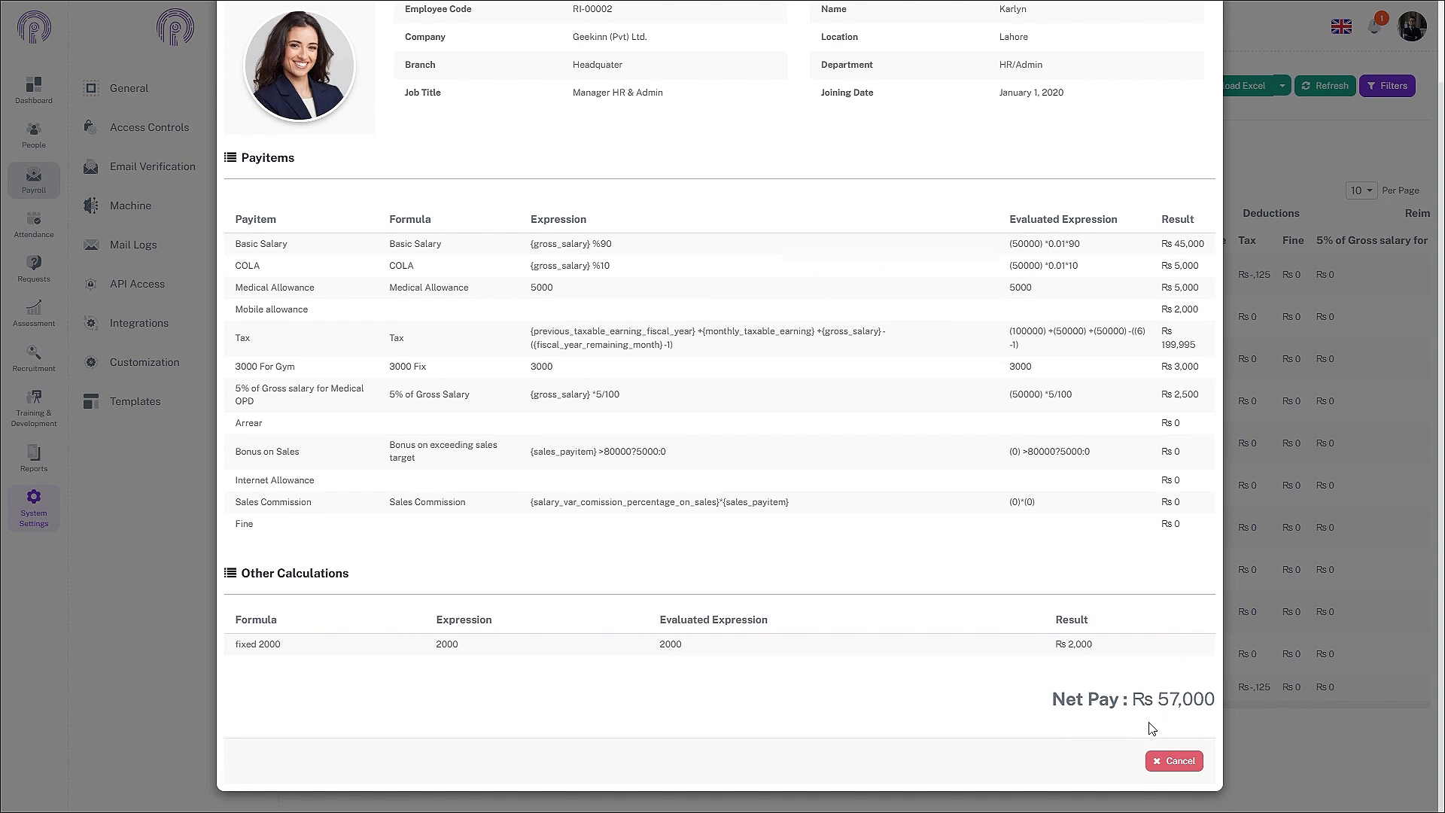
{"action": "left_click", "coordinate": [1175, 761]}
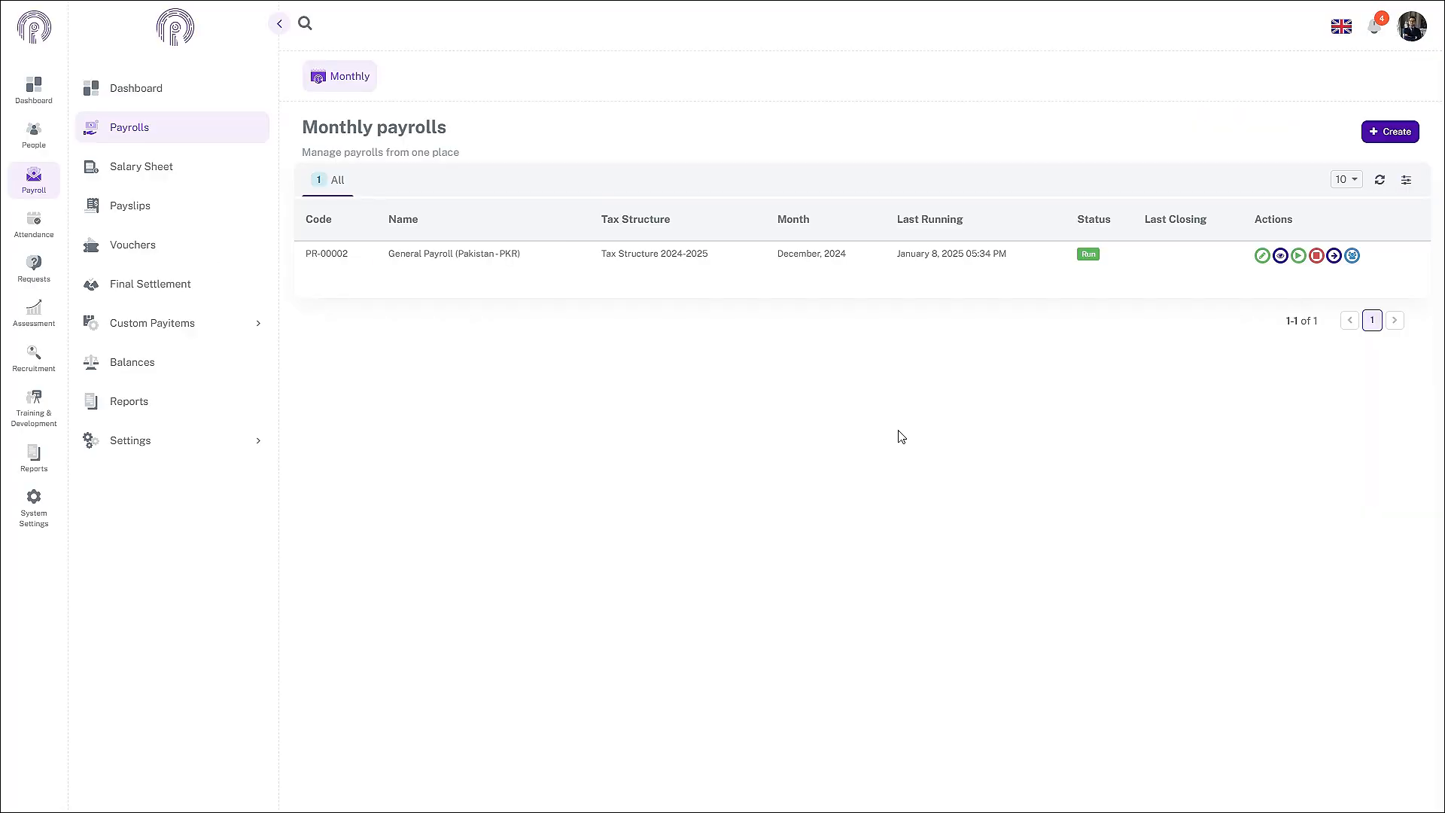
Step: Begin closing General Payroll from its Actions column
{"action": "left_click", "coordinate": [1317, 255]}
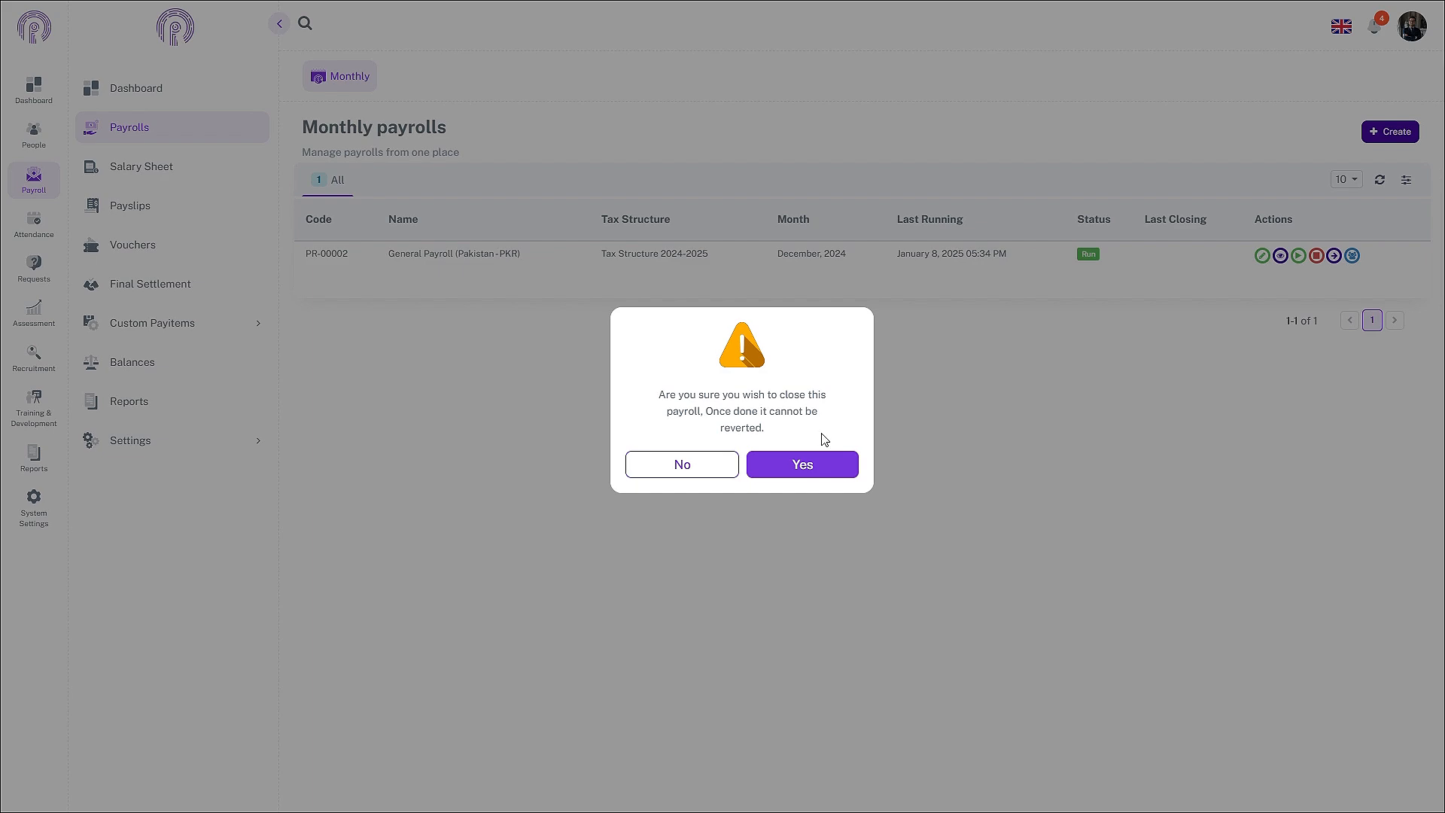
Step: Confirm permanently closing General Payroll and clear the notifications
{"action": "left_click", "coordinate": [842, 467]}
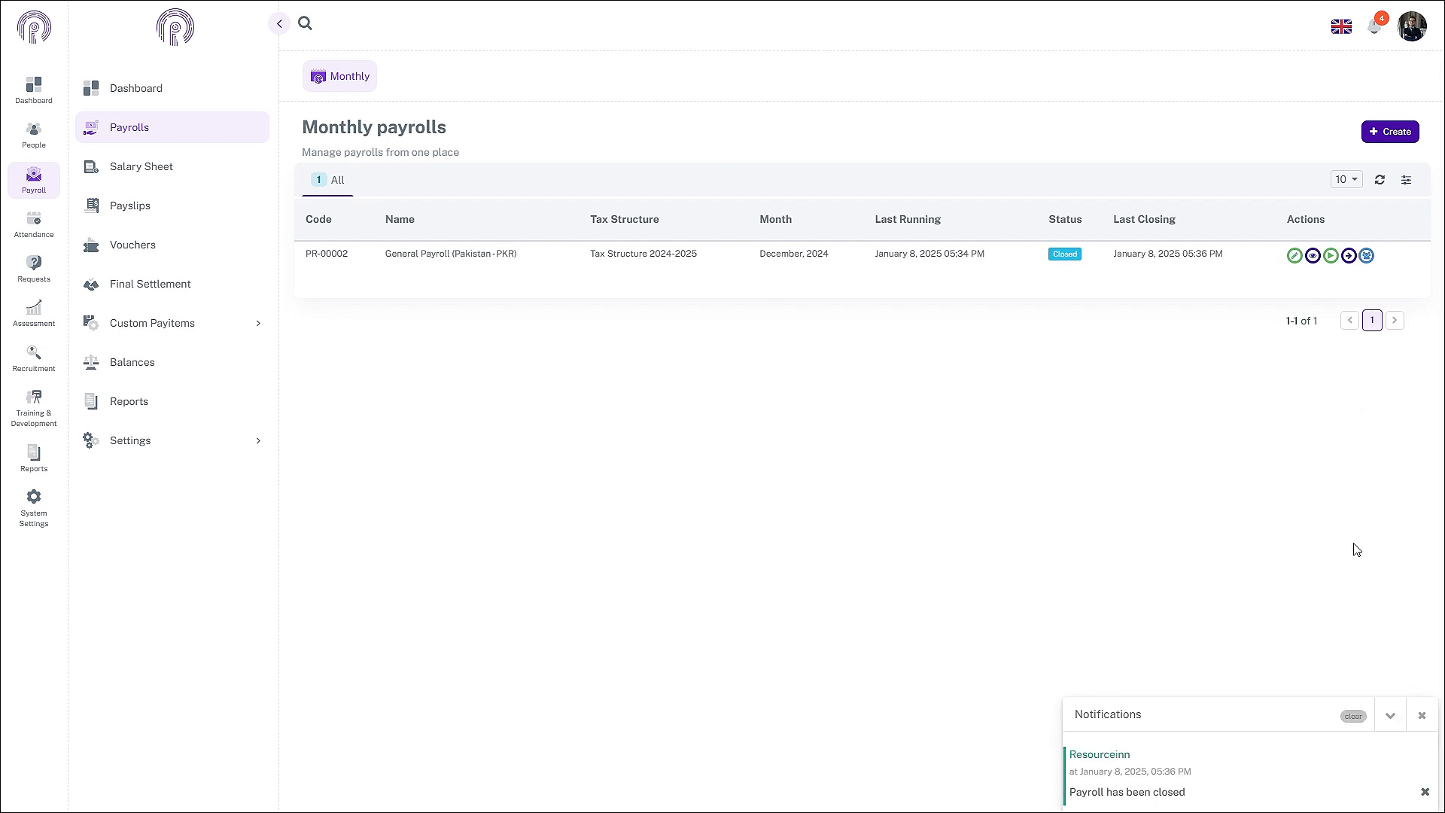
{"action": "left_click", "coordinate": [1353, 719]}
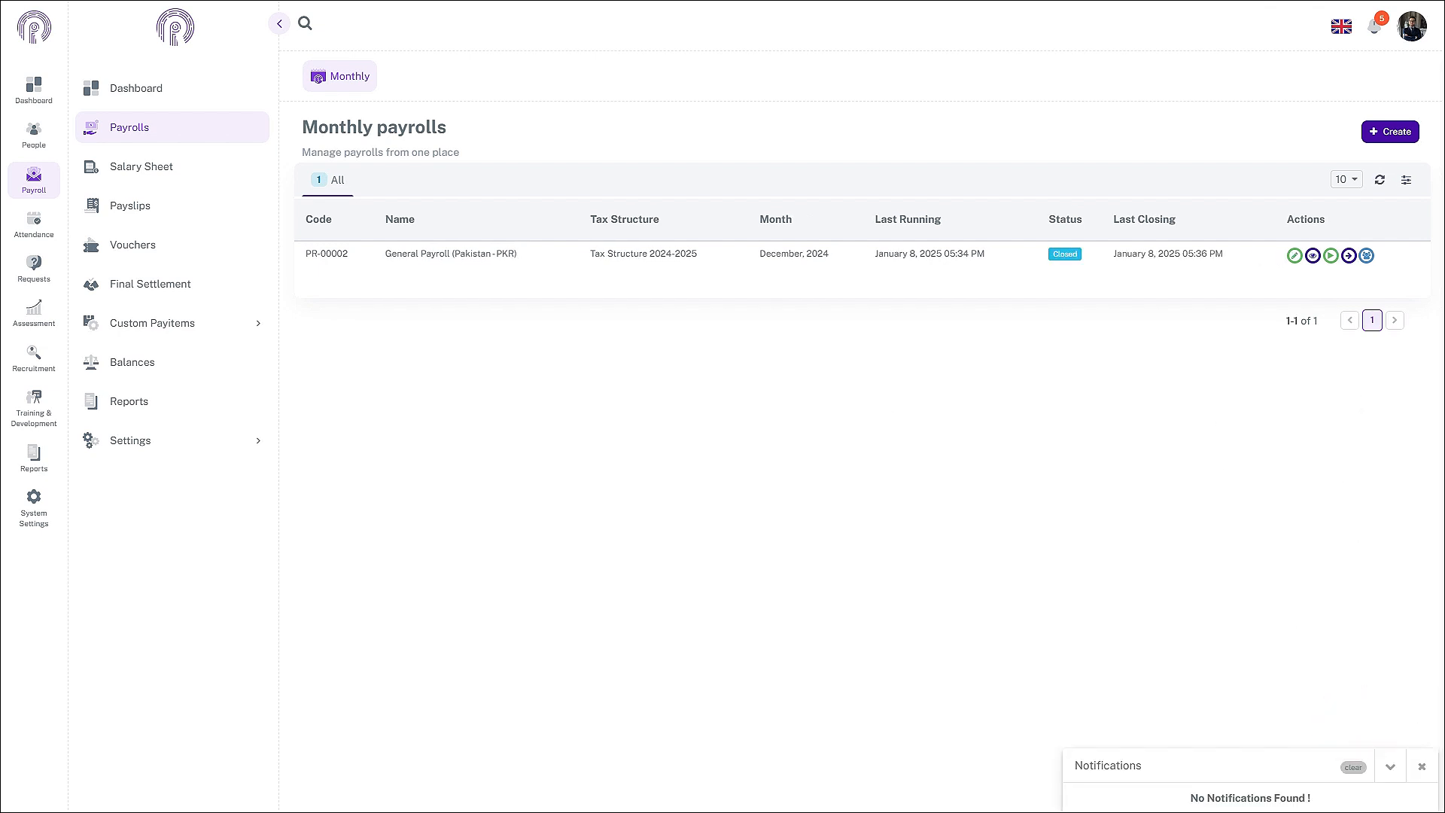
{"action": "left_click", "coordinate": [1419, 768]}
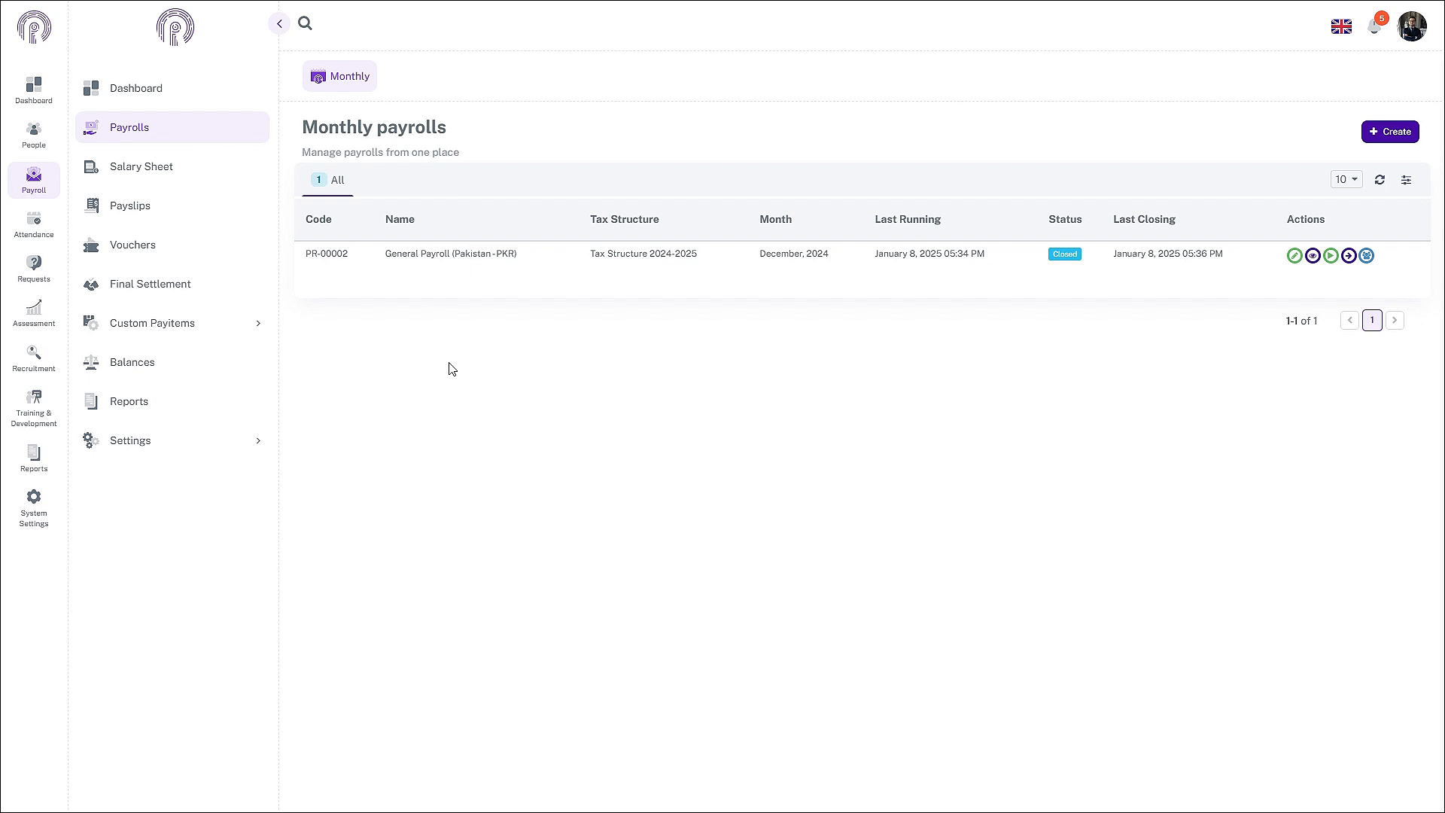
Step: Generate the Release To Bank Report from the Payrolls reports list
{"action": "left_click", "coordinate": [176, 399]}
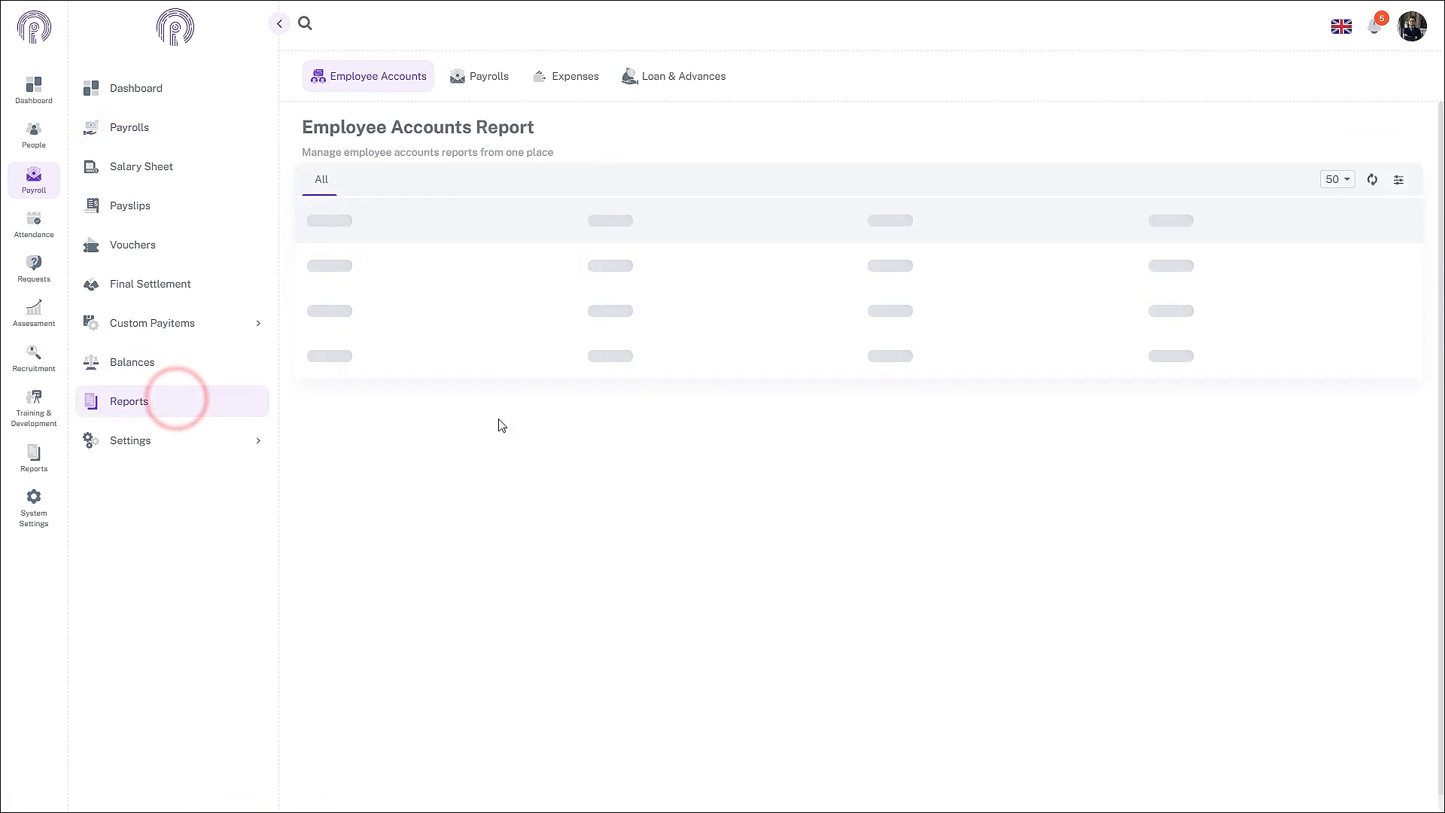
{"action": "left_click", "coordinate": [476, 76]}
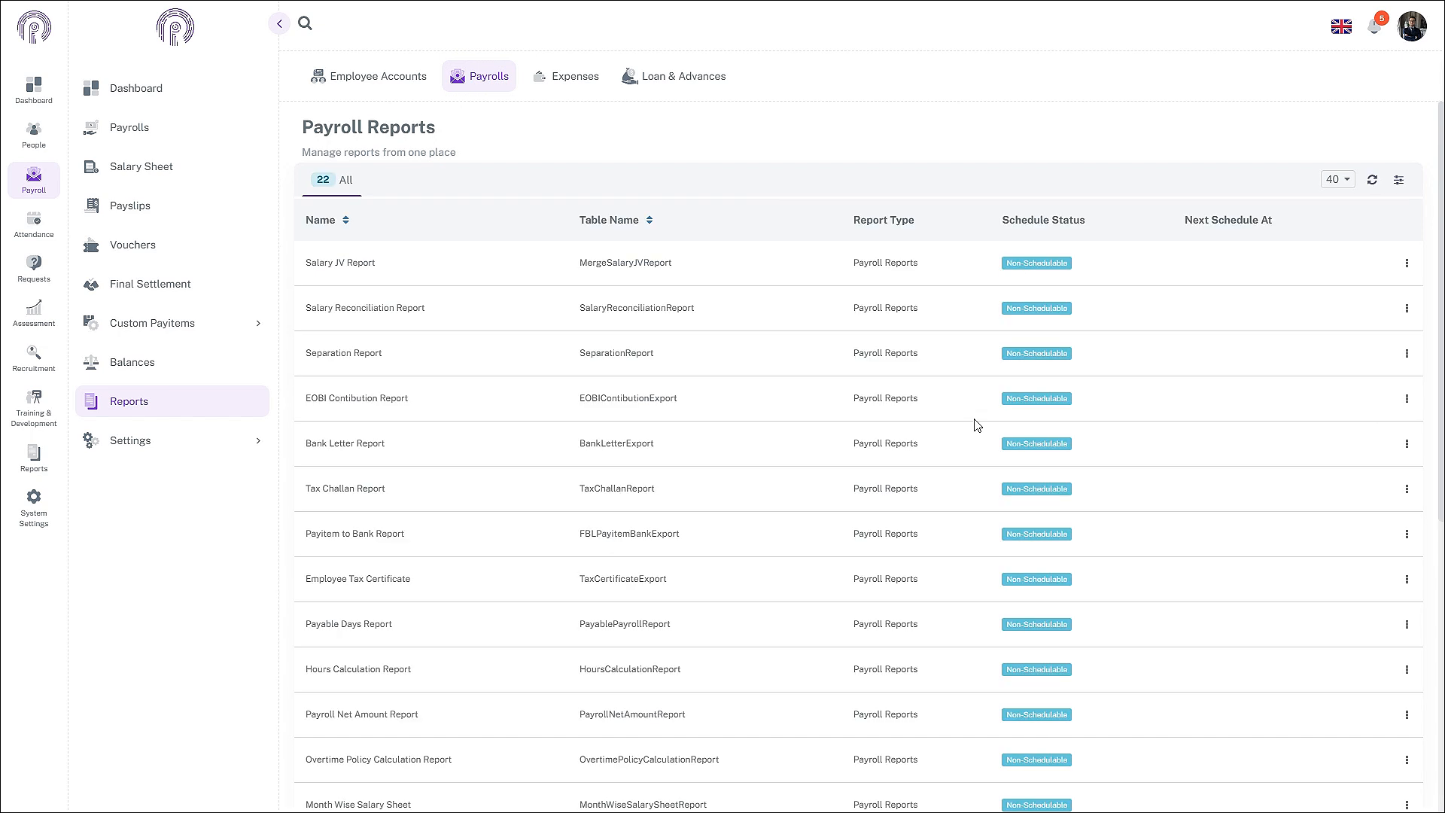
{"action": "scroll", "coordinate": [620, 425], "scroll_direction": "down", "scroll_amount": 1}
{"action": "scroll", "coordinate": [620, 426], "scroll_direction": "down", "scroll_amount": 6}
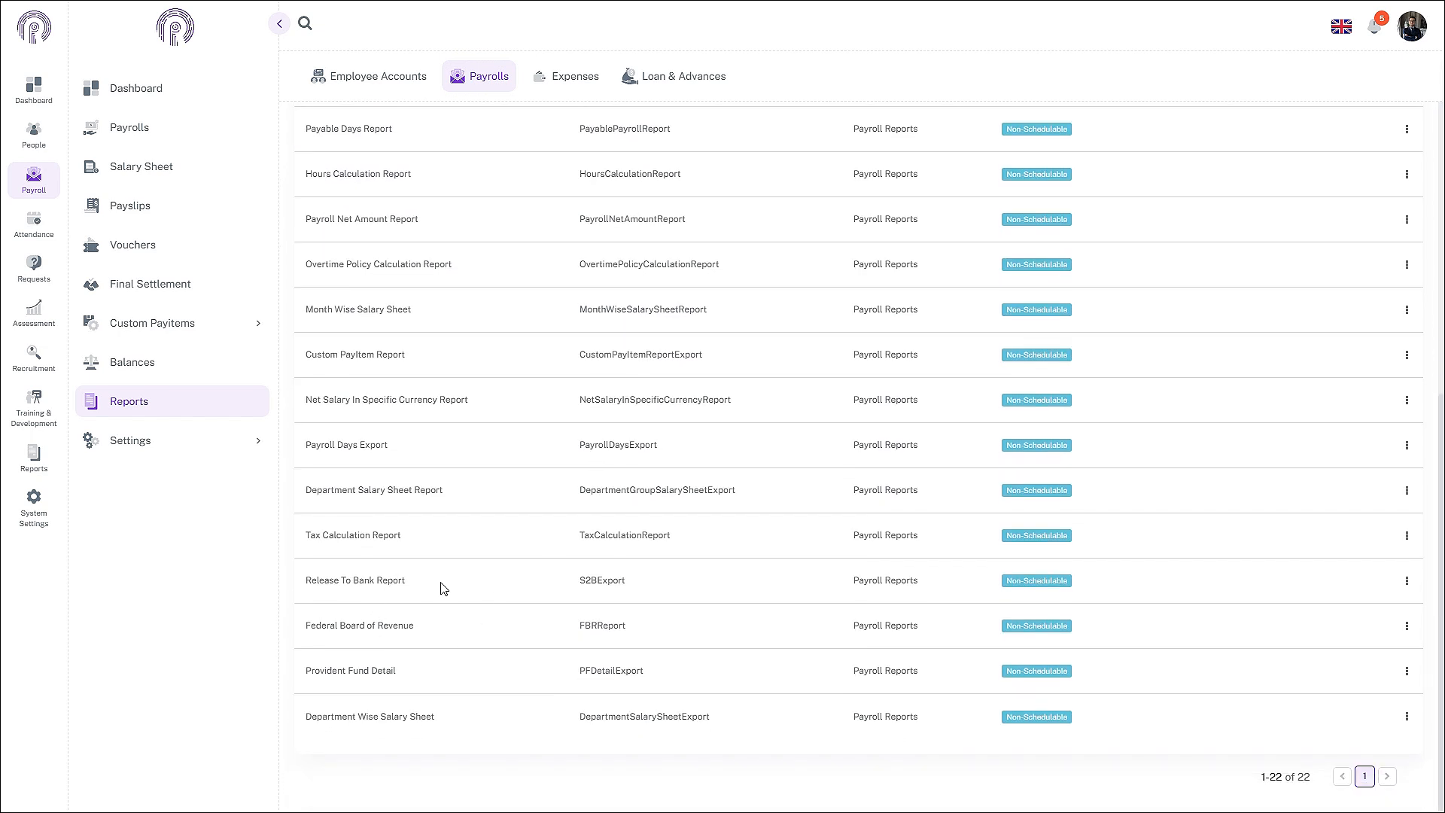
{"action": "left_click", "coordinate": [1408, 584]}
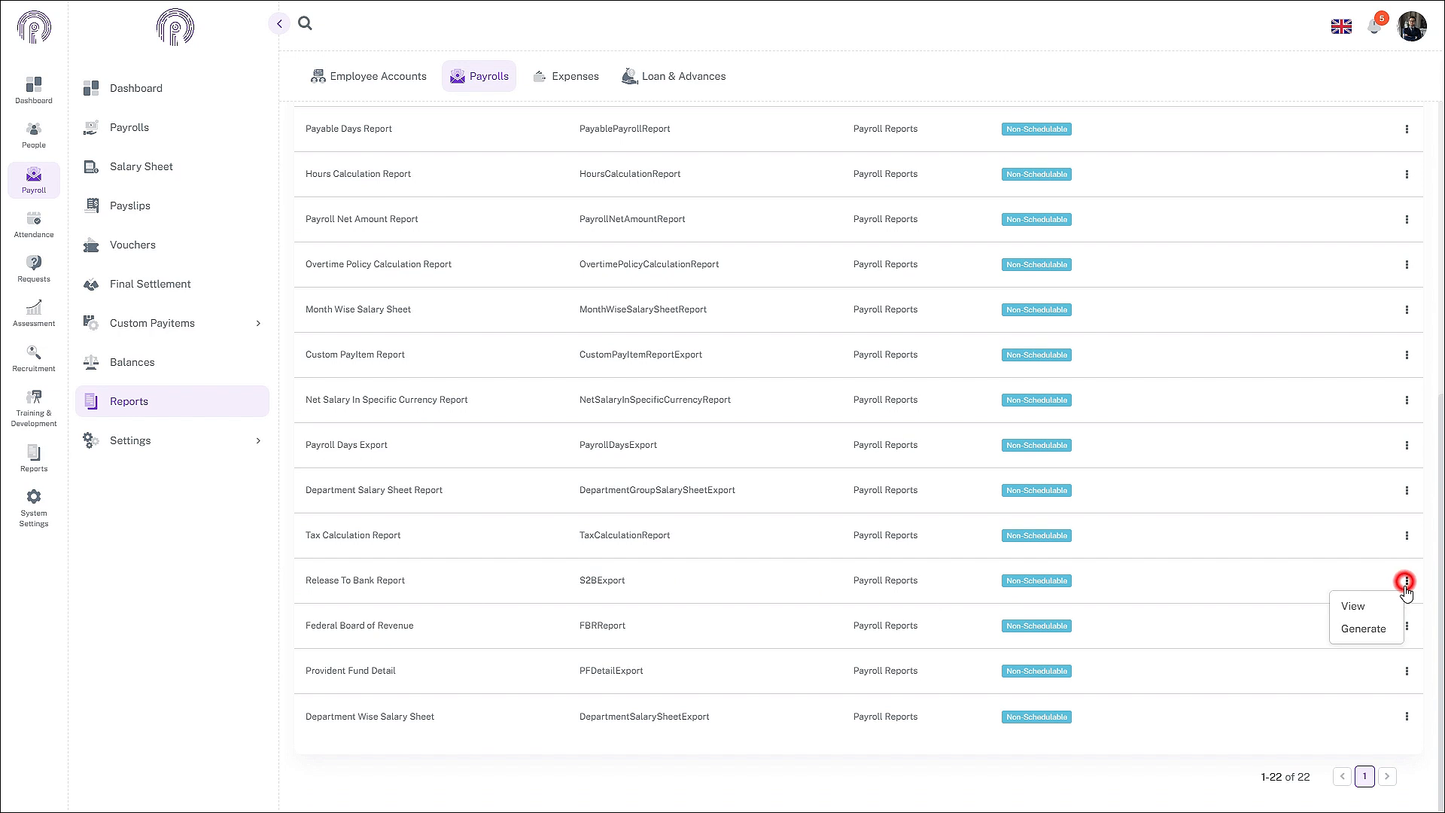
{"action": "left_click", "coordinate": [1382, 631]}
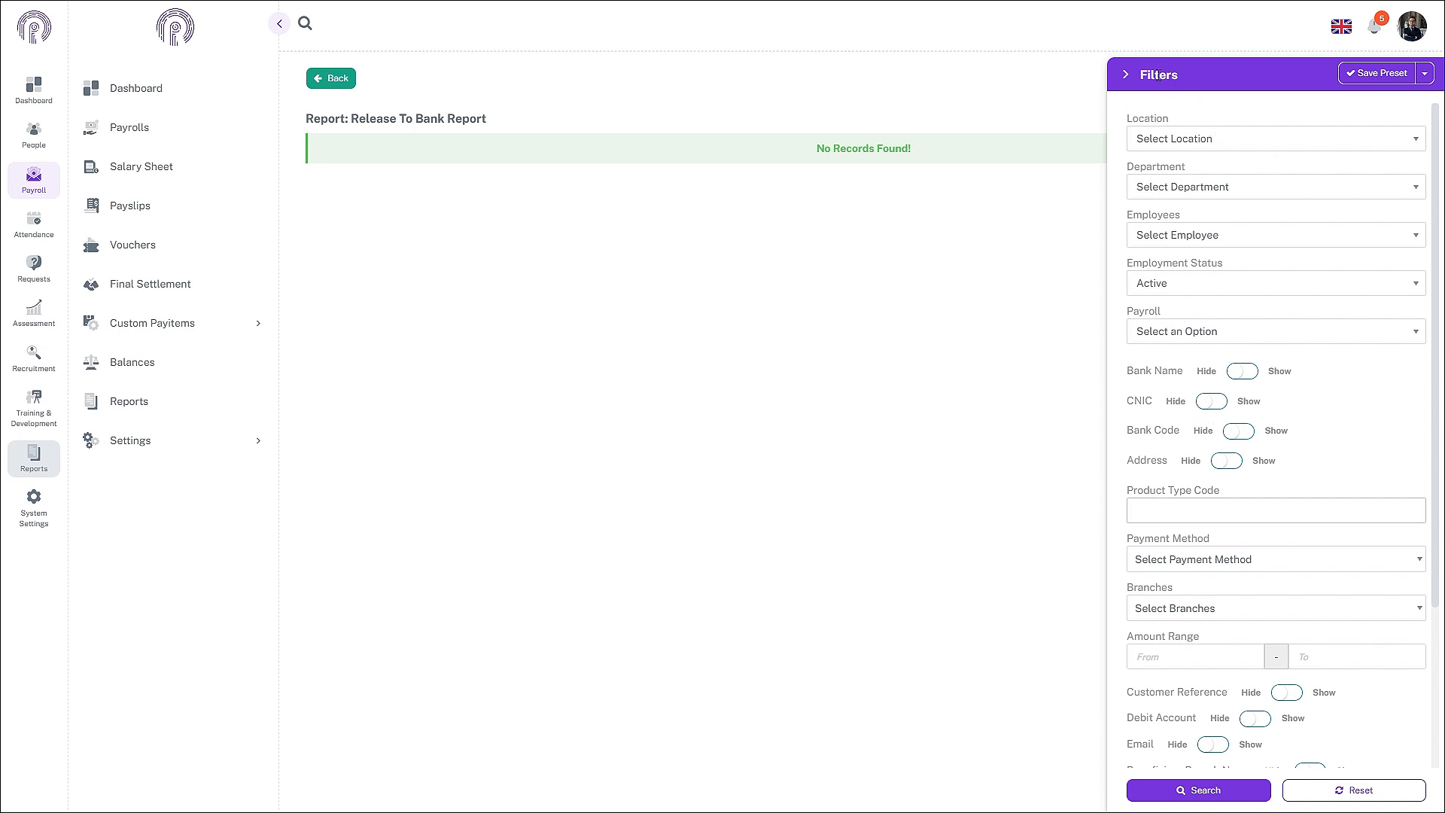
Step: Filter the Release To Bank Report to November 2024 and search to list 12 beneficiaries
{"action": "scroll", "coordinate": [1197, 352], "scroll_direction": "down", "scroll_amount": 1}
{"action": "scroll", "coordinate": [1243, 633], "scroll_direction": "down", "scroll_amount": 3}
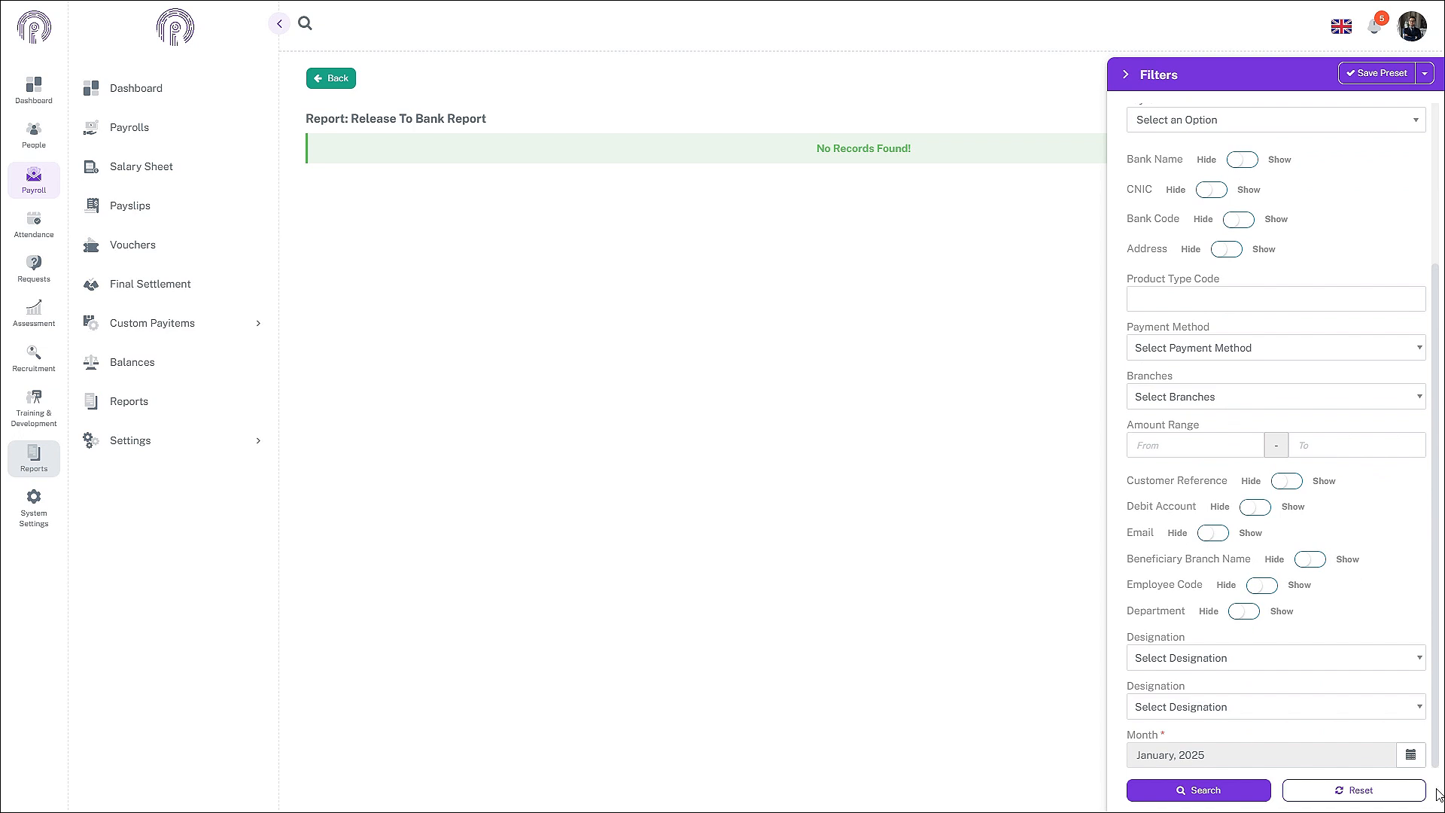
{"action": "left_click", "coordinate": [1411, 754]}
{"action": "left_click", "coordinate": [1149, 621]}
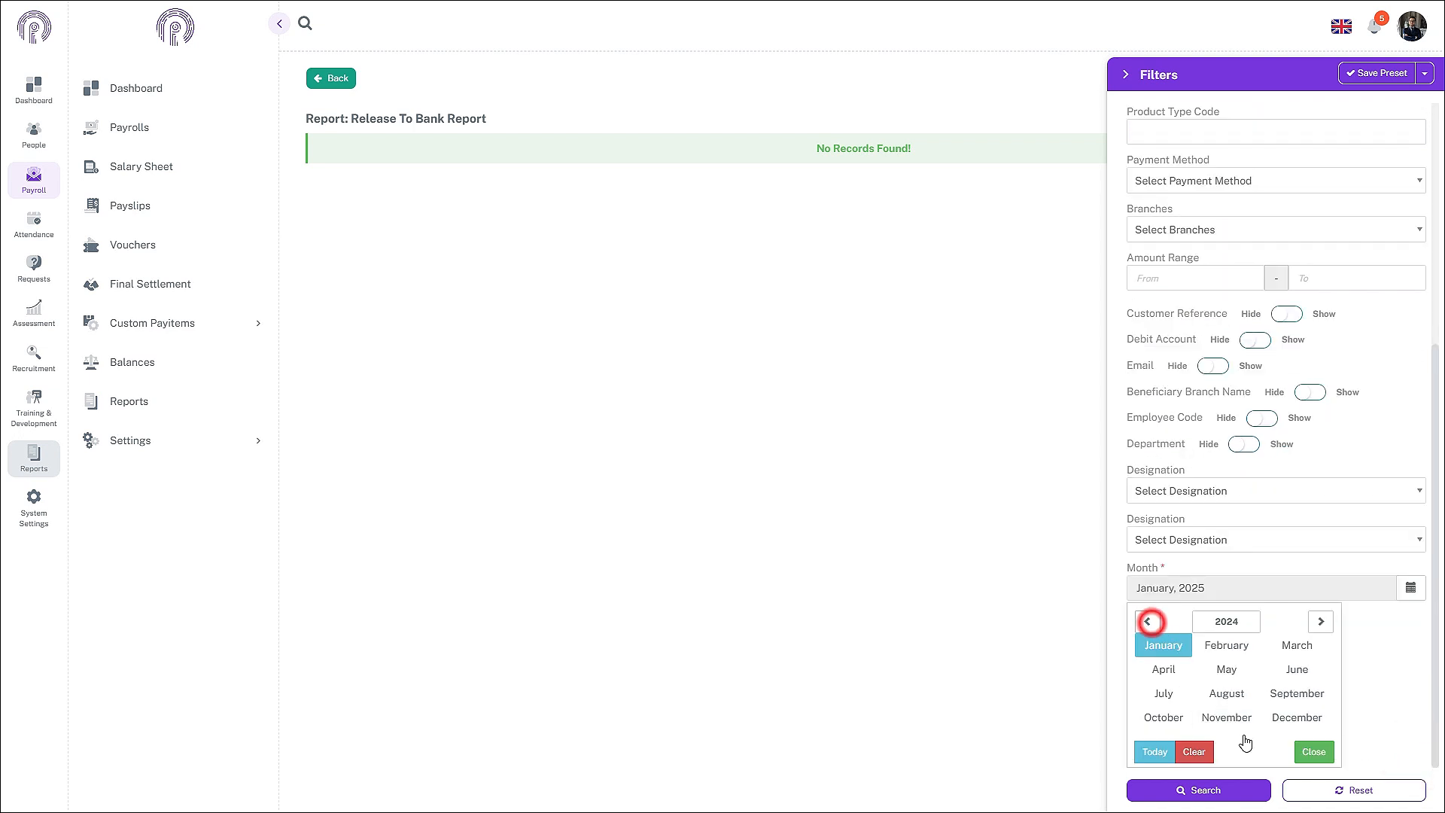
{"action": "left_click", "coordinate": [1240, 718]}
{"action": "left_click", "coordinate": [1237, 792]}
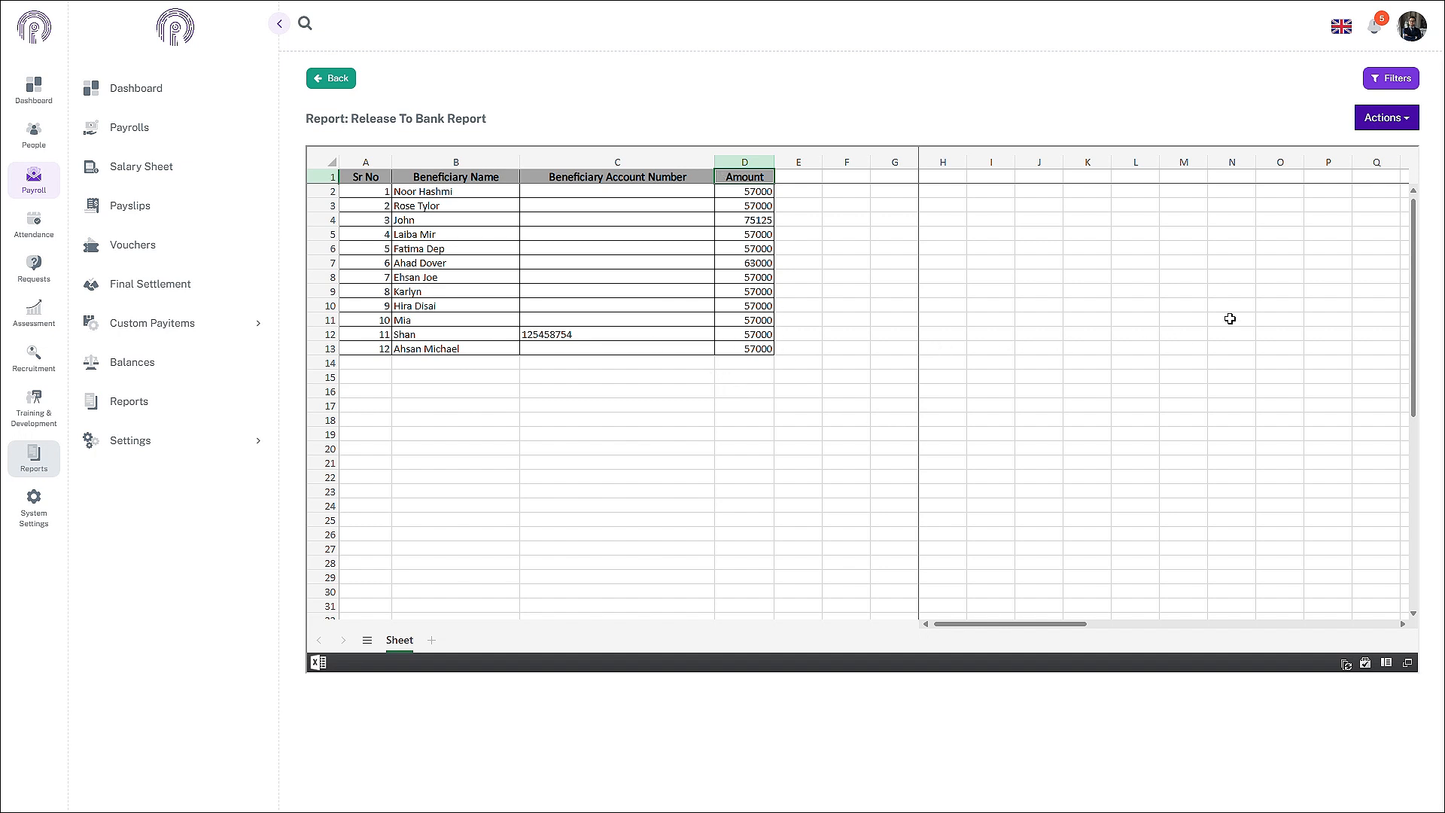
Step: Export the Release To Bank Report and follow its download link from Notifications
{"action": "left_click", "coordinate": [1388, 119]}
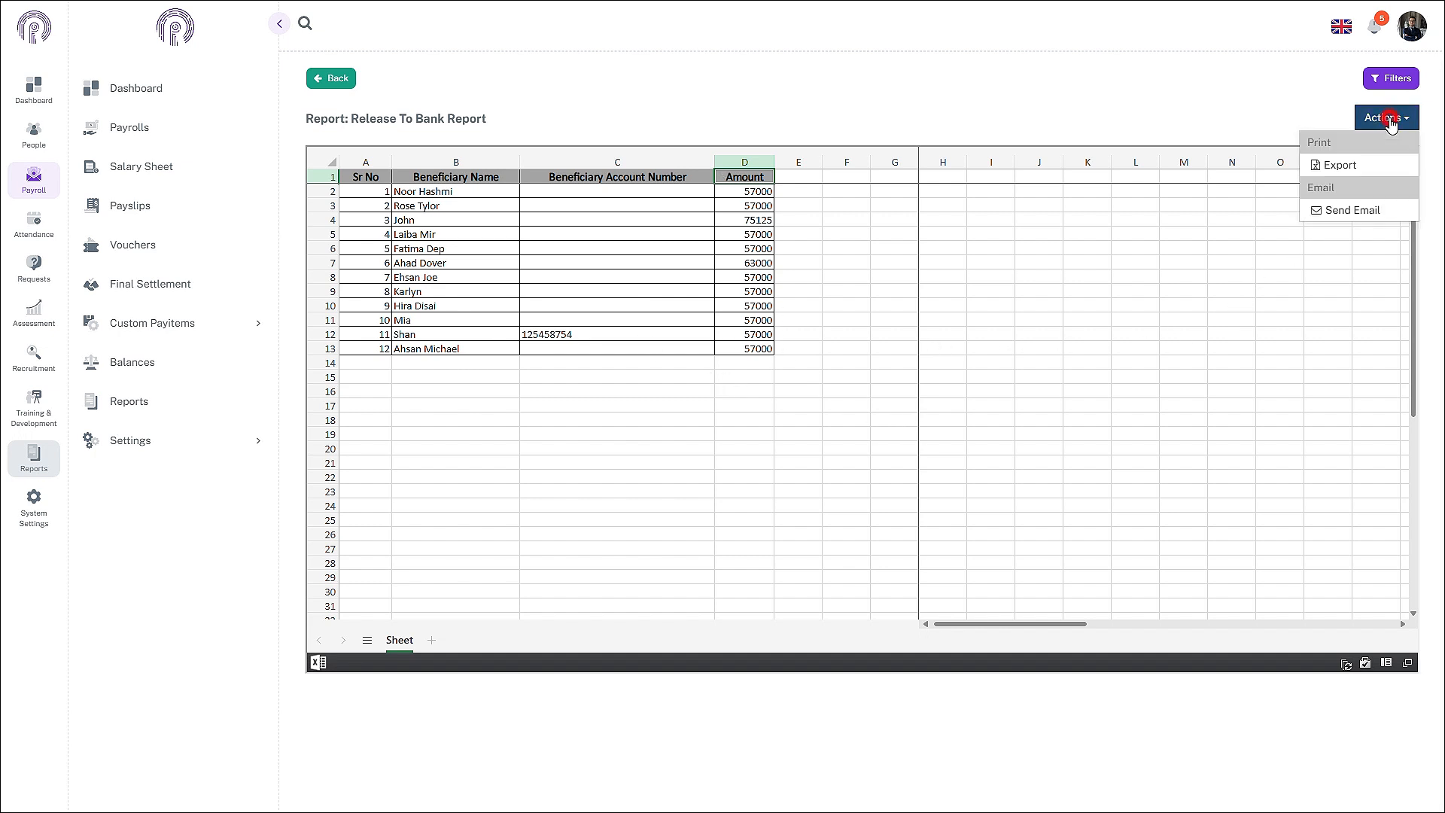
{"action": "left_click", "coordinate": [1363, 175]}
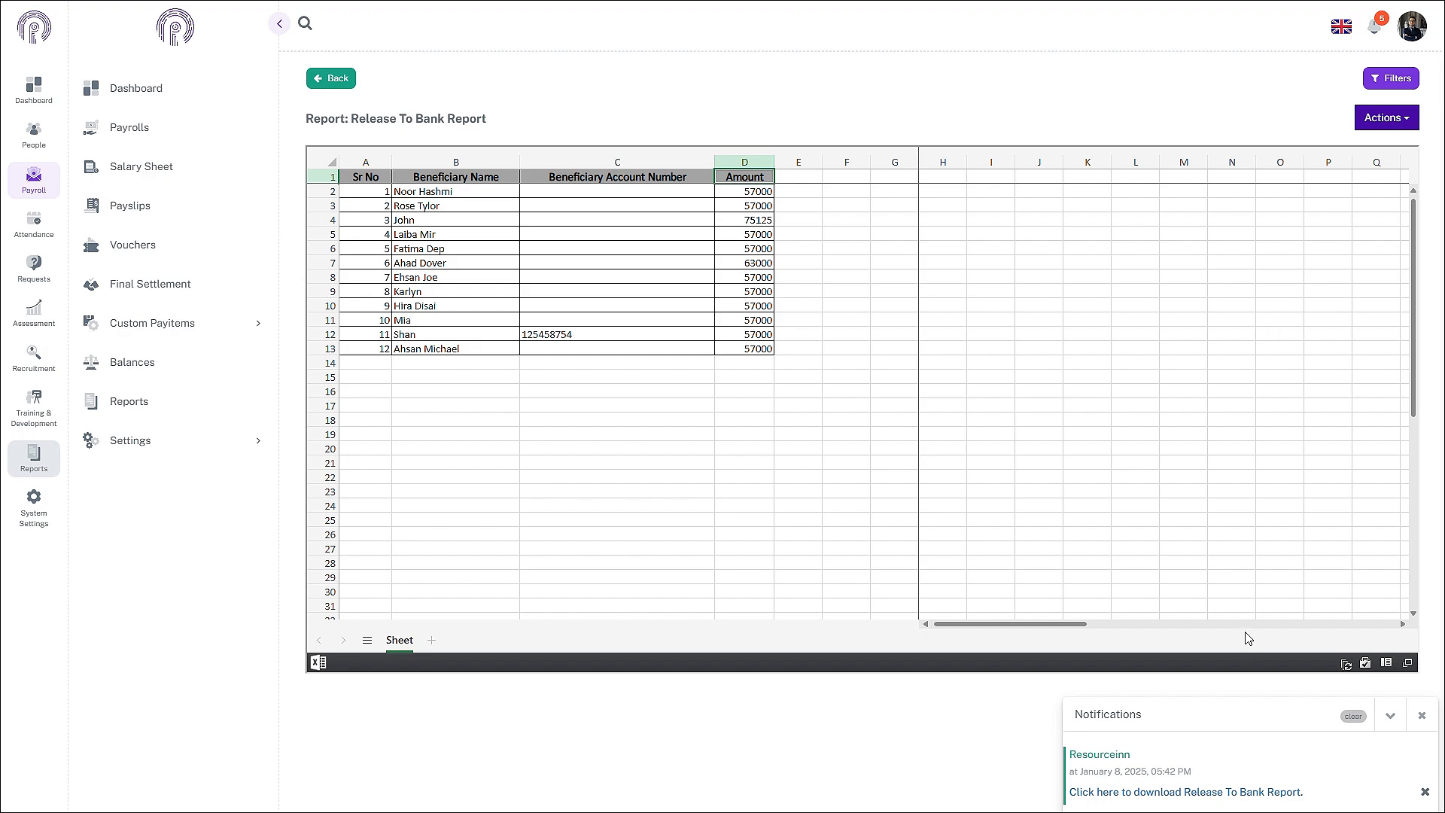
{"action": "left_click", "coordinate": [1166, 793]}
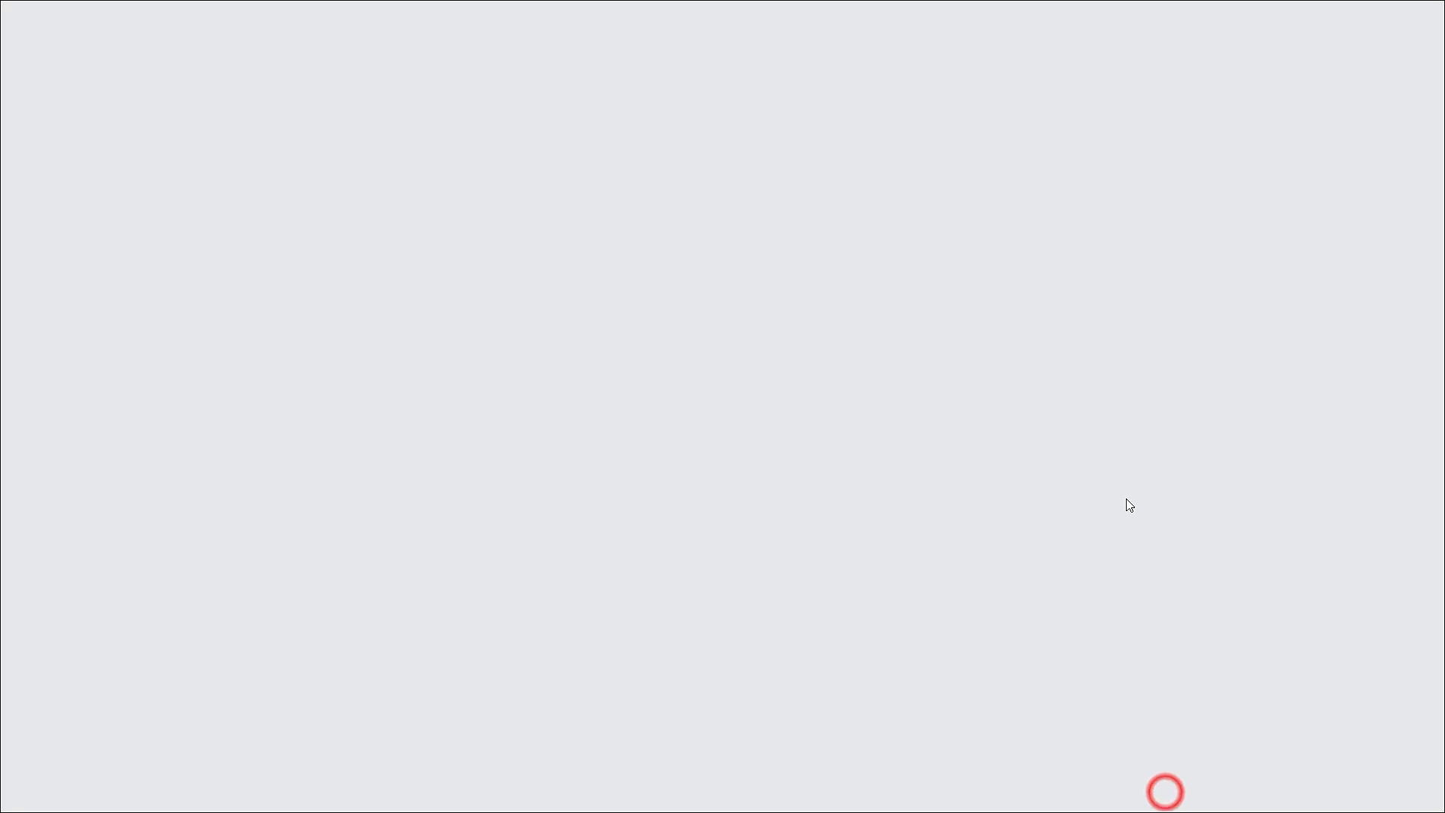